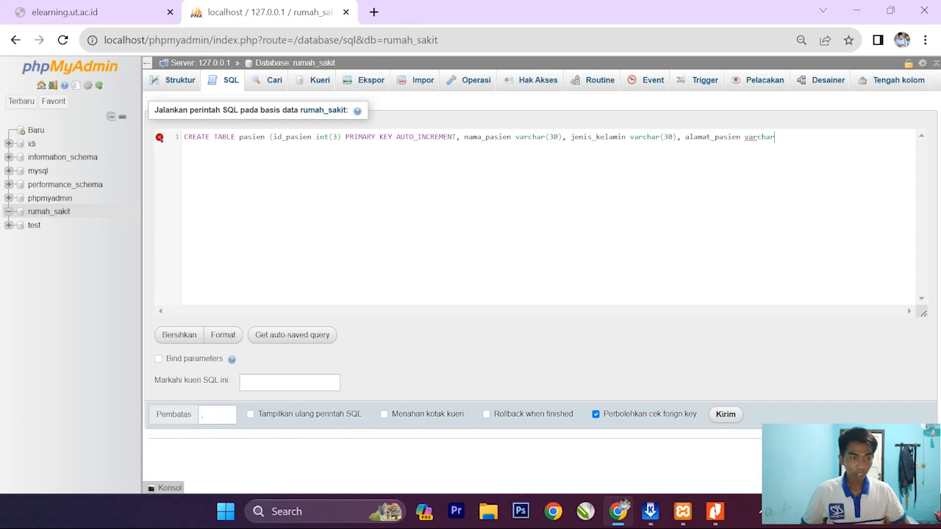
- Finish the pasien CREATE TABLE query with varchar(100) and run it against rumah_sakit
text((100))
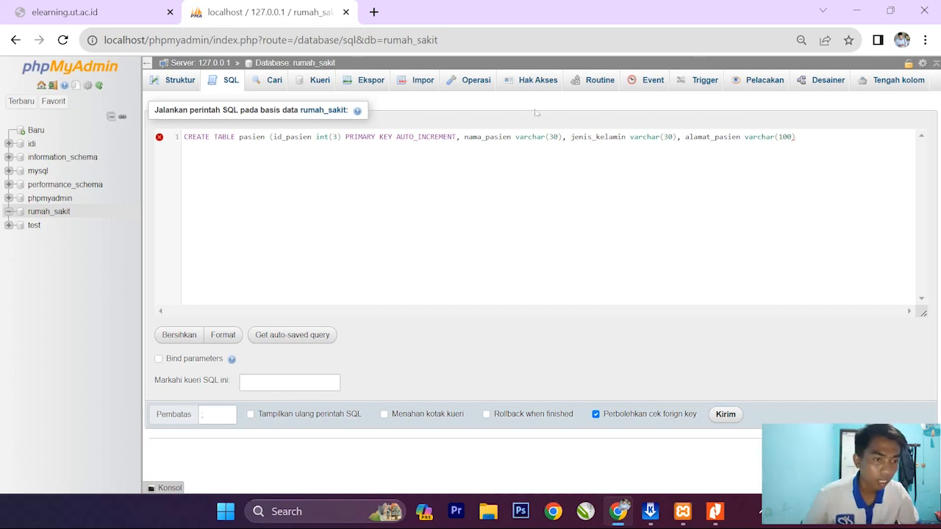
key(alt+Tab)
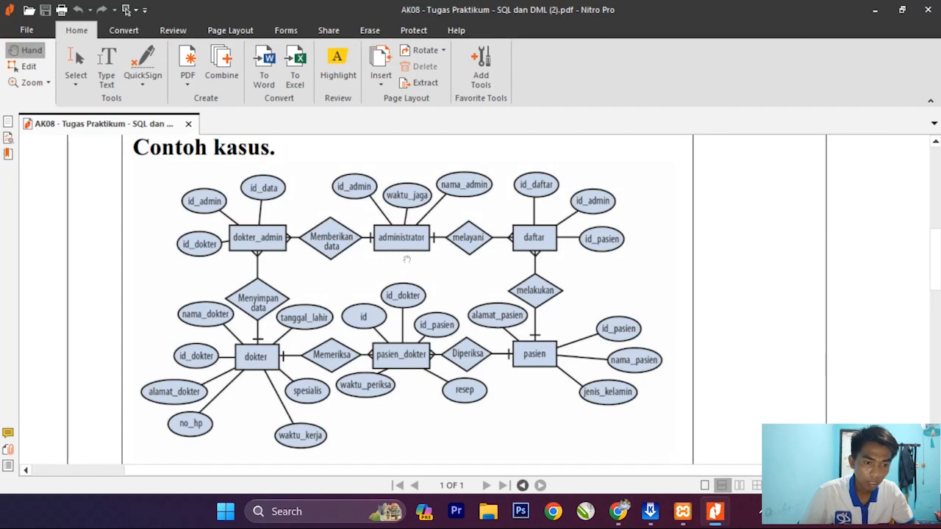
key(alt+Tab)
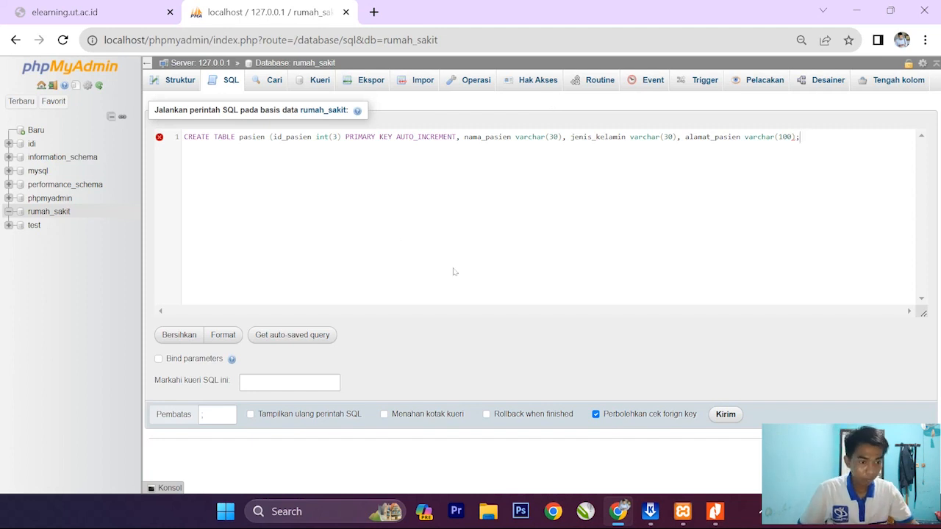
key(ctrl+Return)
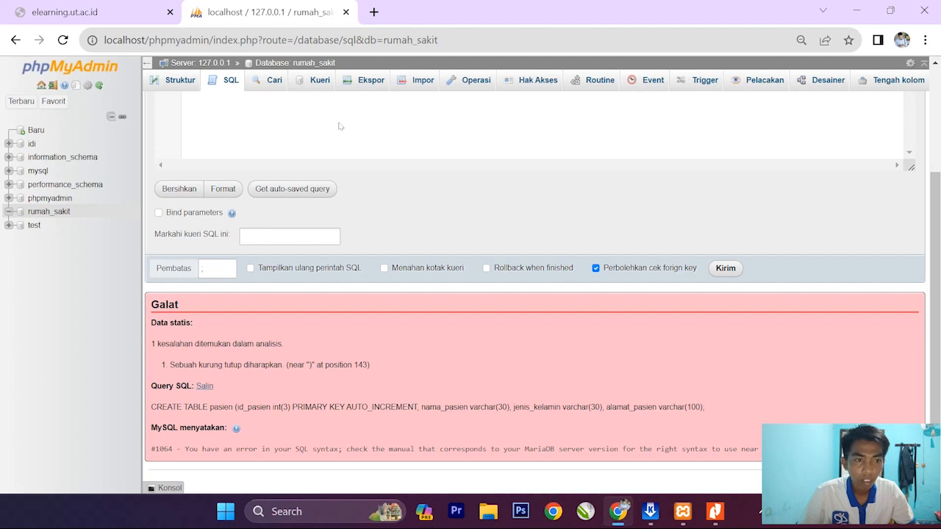
- Insert the missing ')' before the semicolon and rerun the CREATE TABLE pasien query
scroll(347, 130, up, 2)
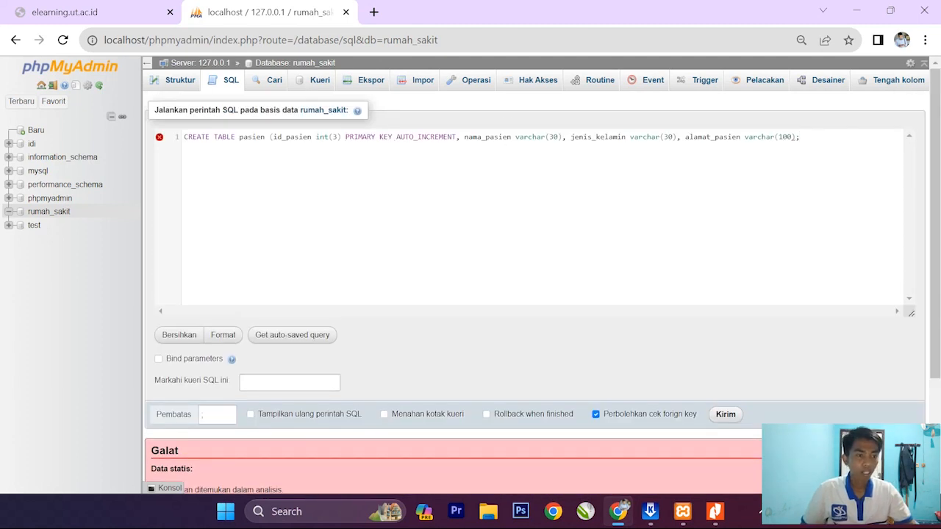
click(796, 138)
text())
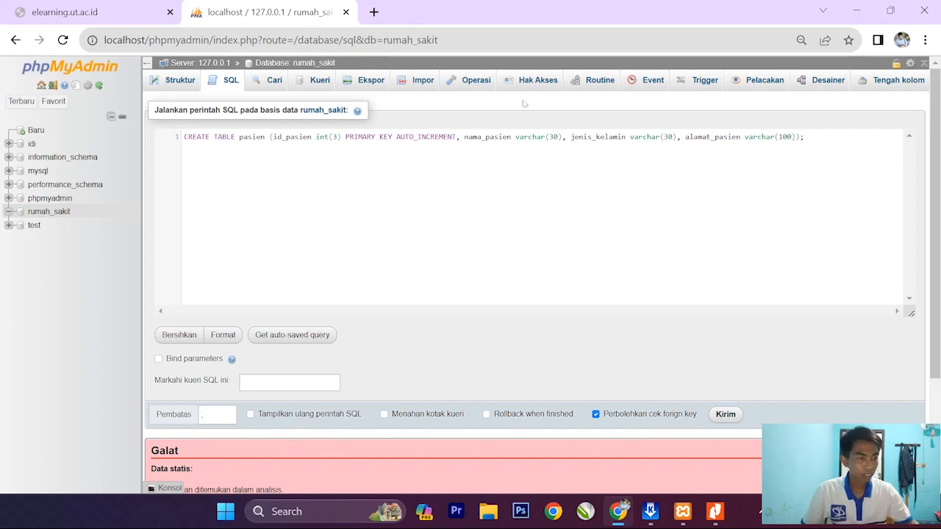
key(ctrl+Return)
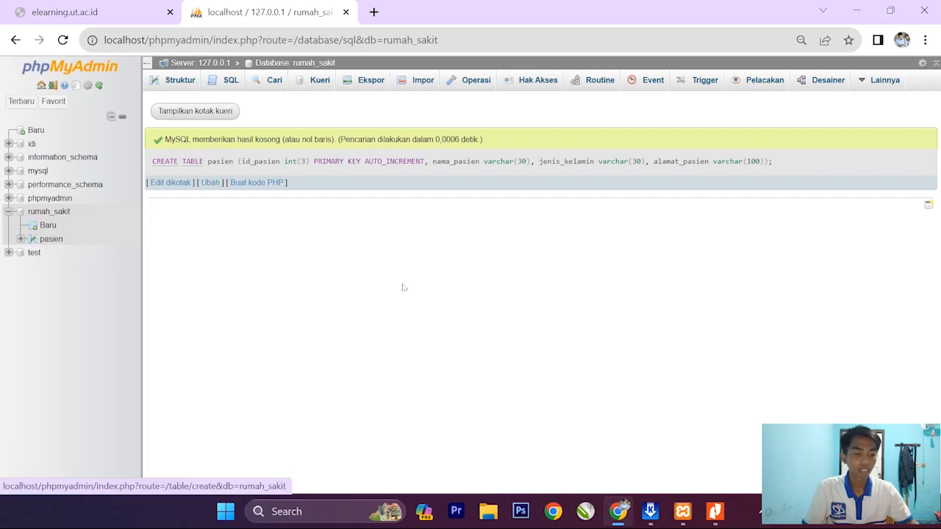
click(714, 511)
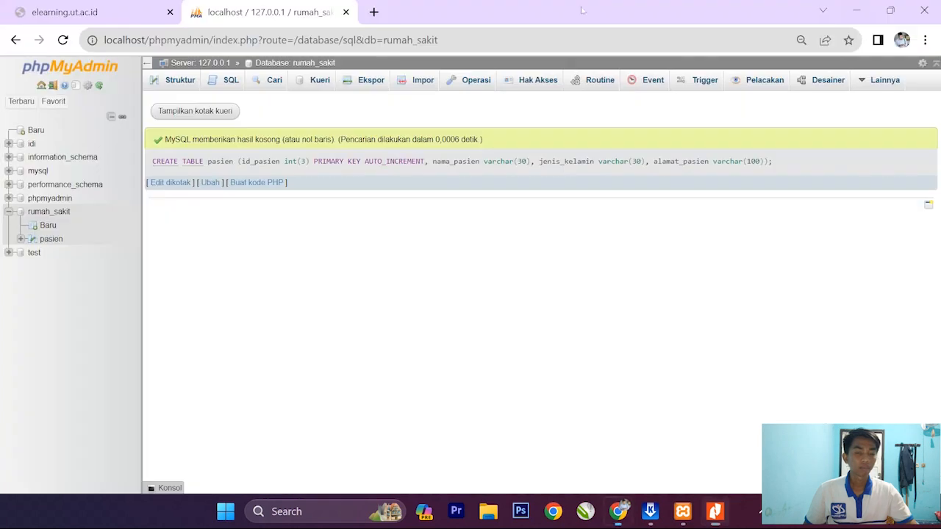
click(875, 10)
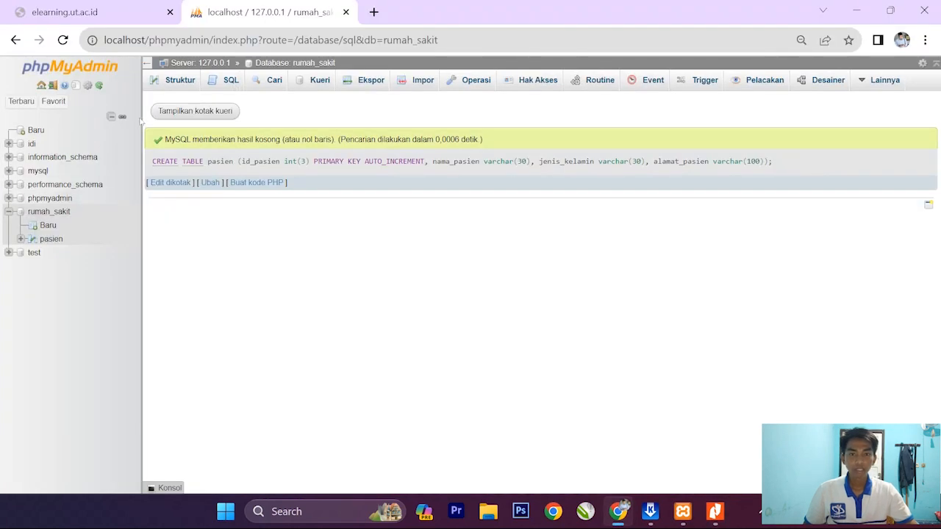
- Start a new table named daftar with id_daftar INT(3) as auto-increment primary key
click(48, 225)
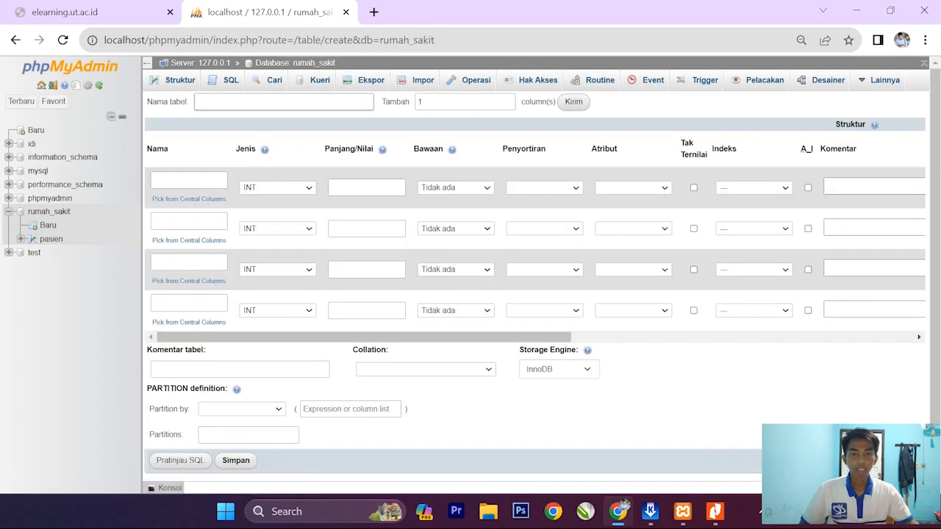
click(283, 102)
text(daftar)
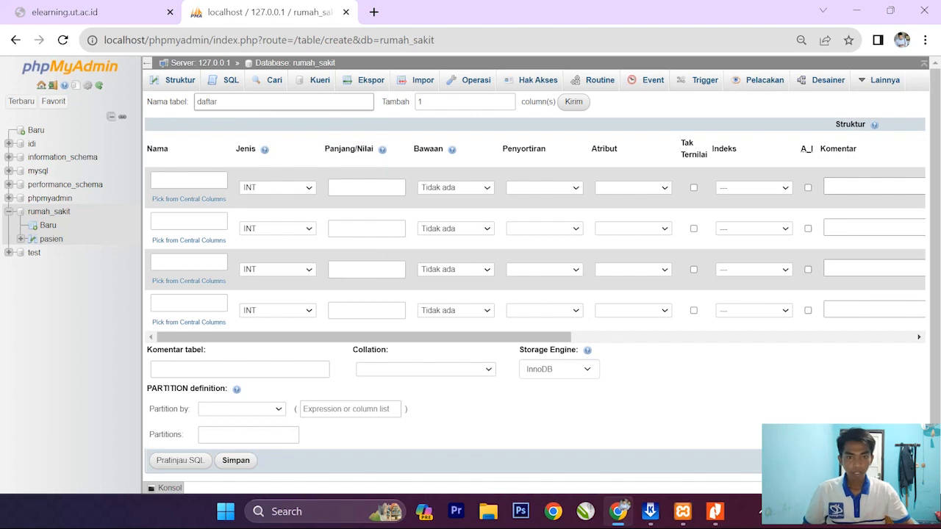
key(Tab)
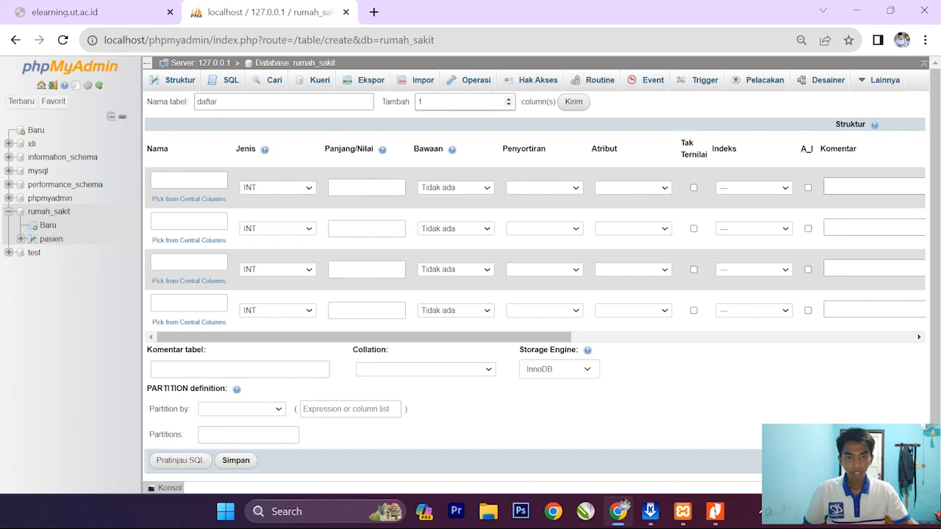
key(alt+Tab)
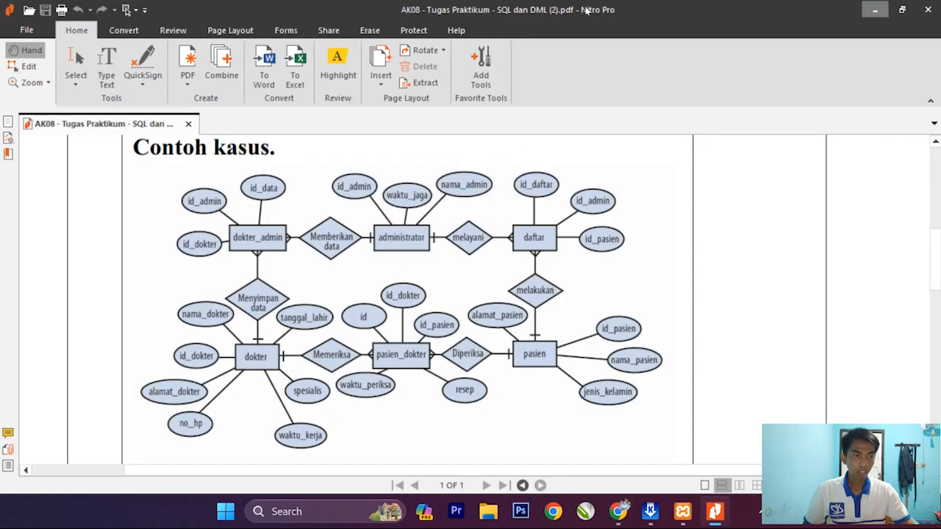
click(875, 9)
click(188, 180)
text(id_daftar)
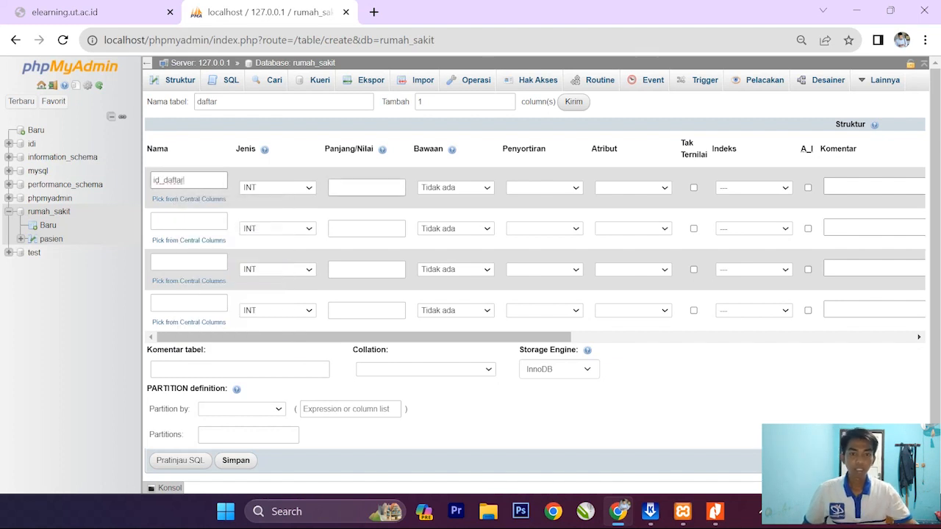
click(365, 187)
text(3)
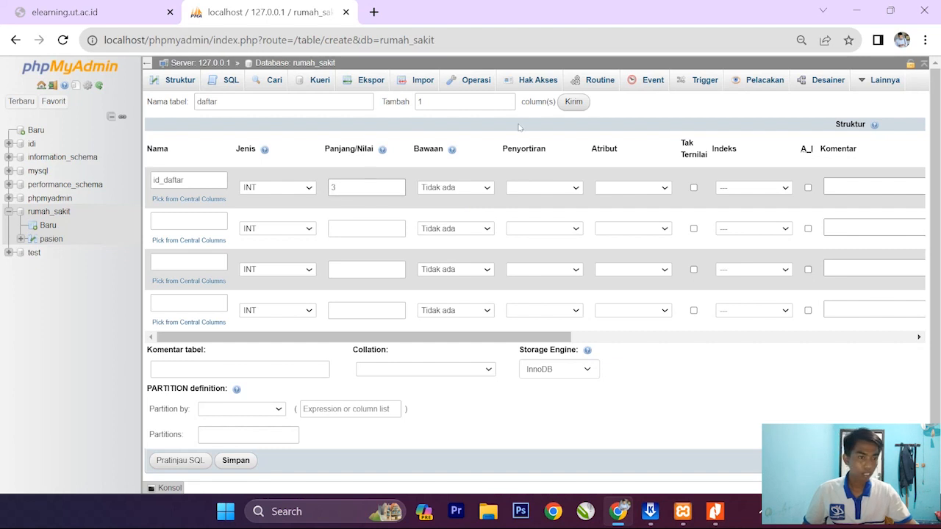
click(753, 188)
click(737, 210)
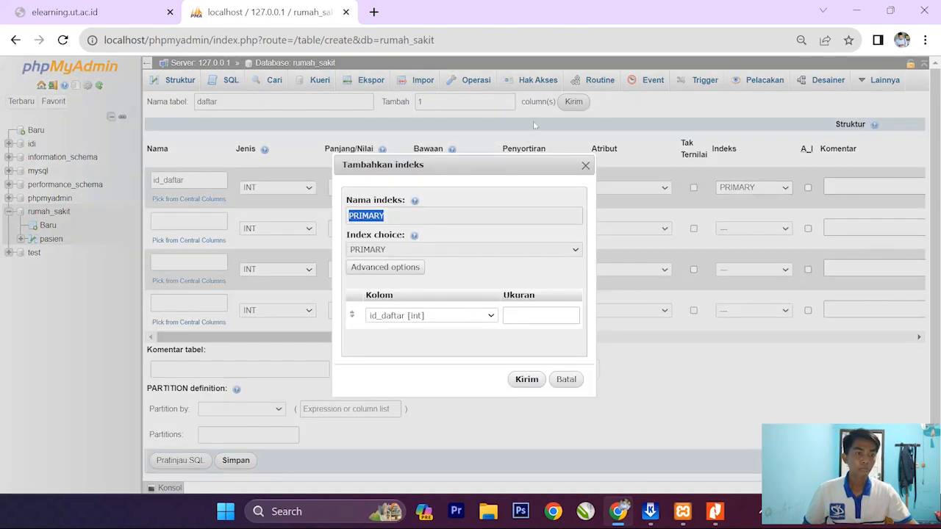
click(526, 379)
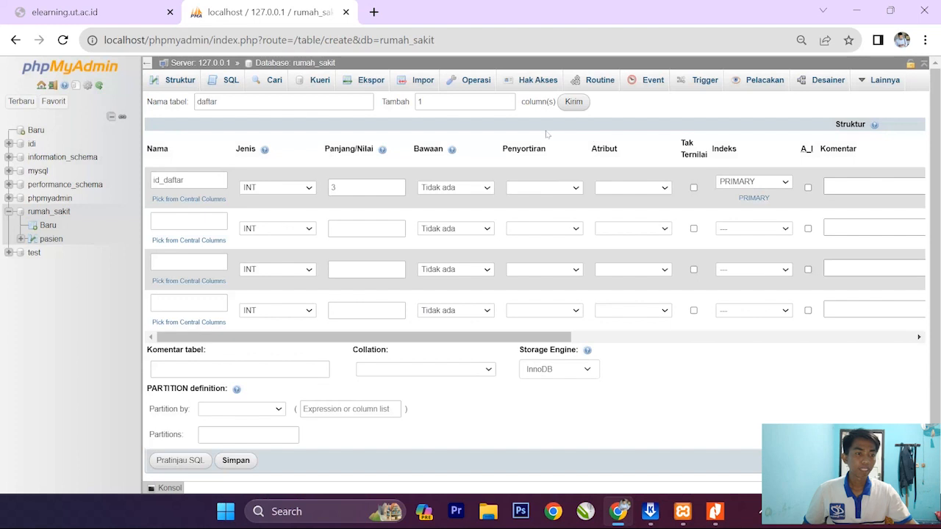
click(808, 187)
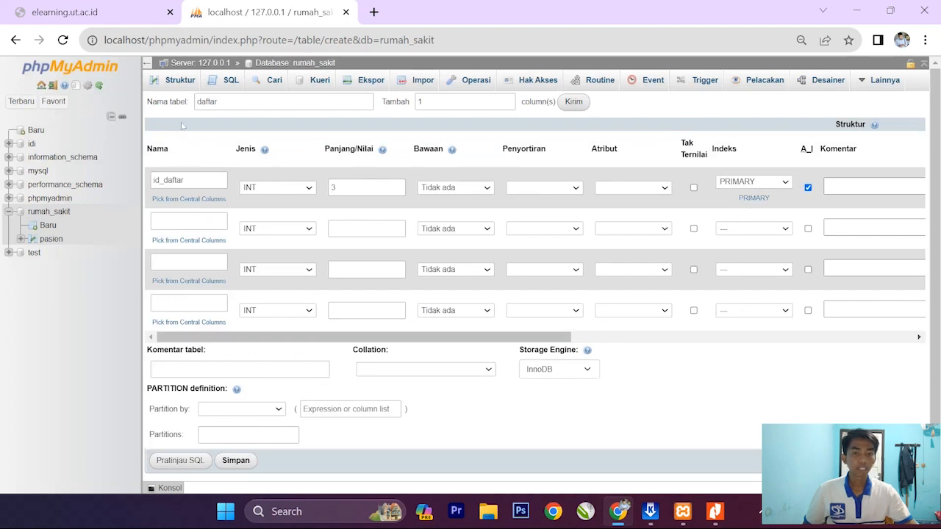
- Add an id_admin column with length 3
click(188, 221)
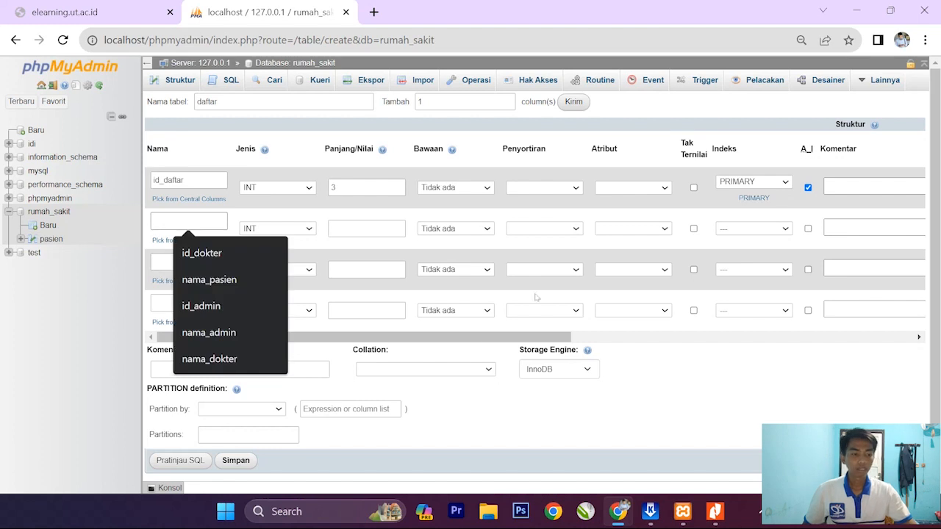
key(alt+Tab)
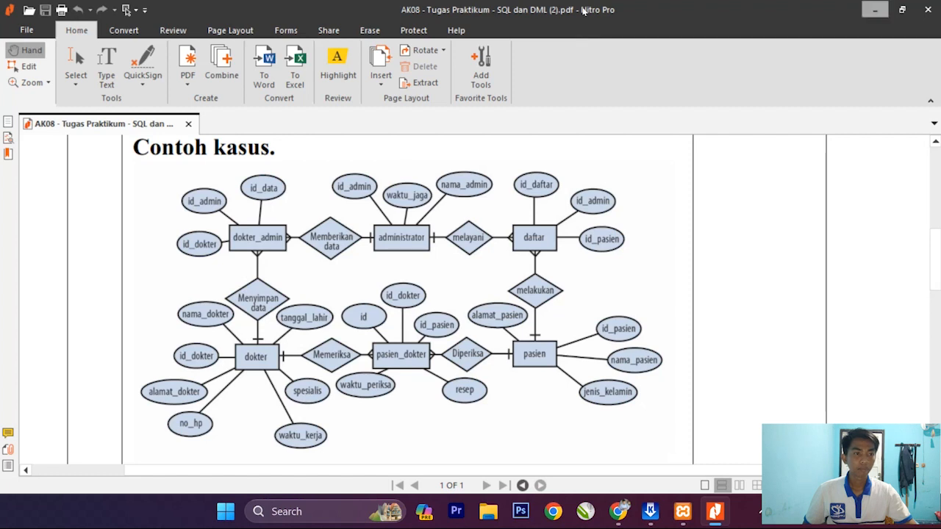
key(alt+Tab)
text(id)
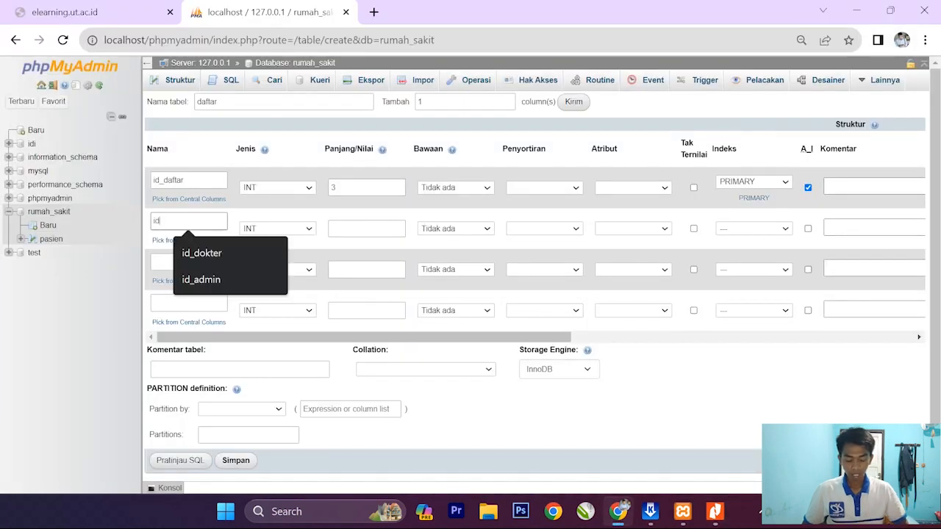
text(_admin)
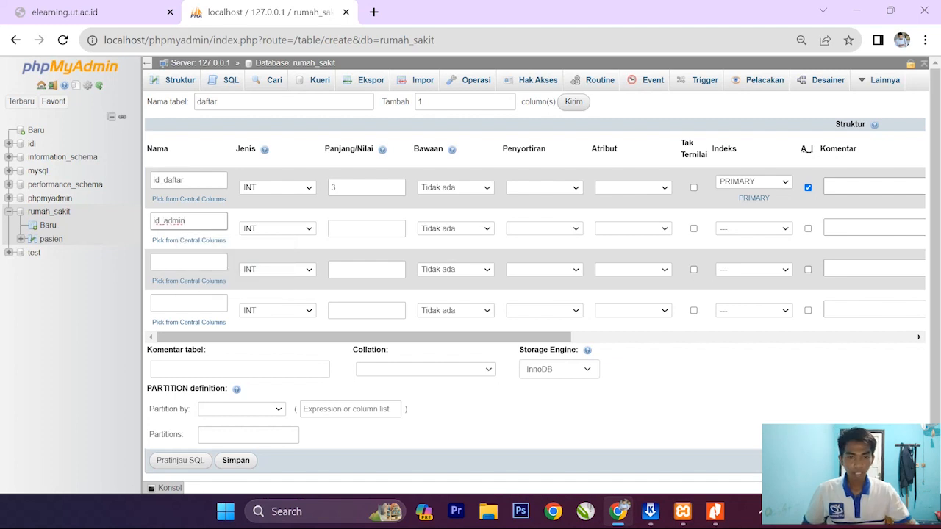
click(367, 229)
text(3)
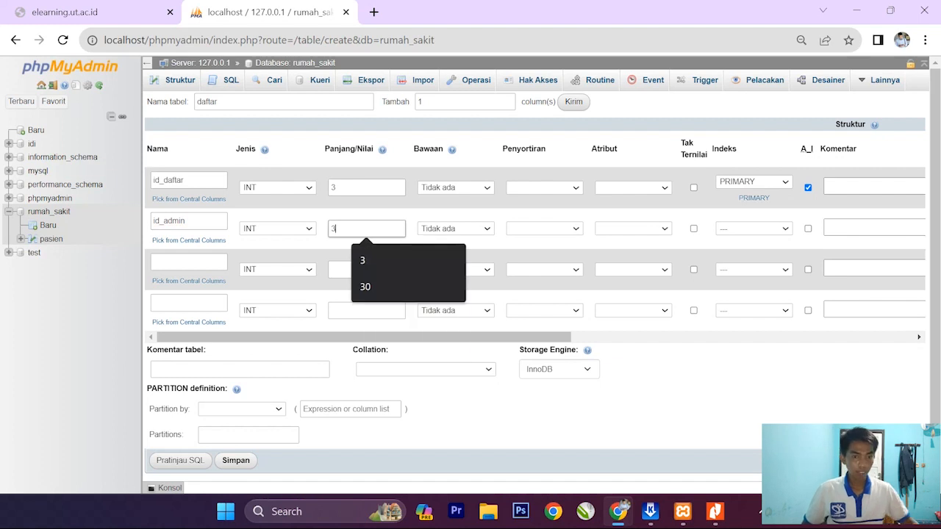
- Add an id_pasien column with length 3 and save the daftar table
click(184, 263)
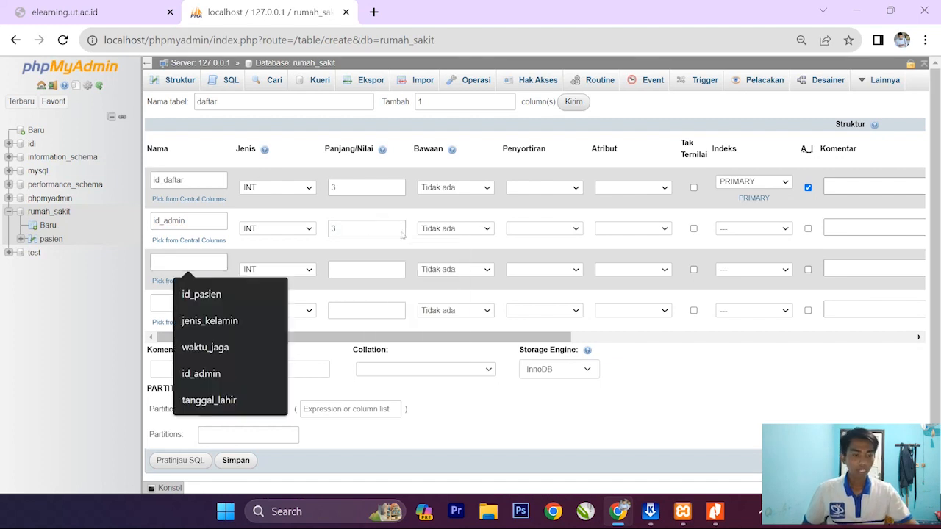
key(alt+Tab)
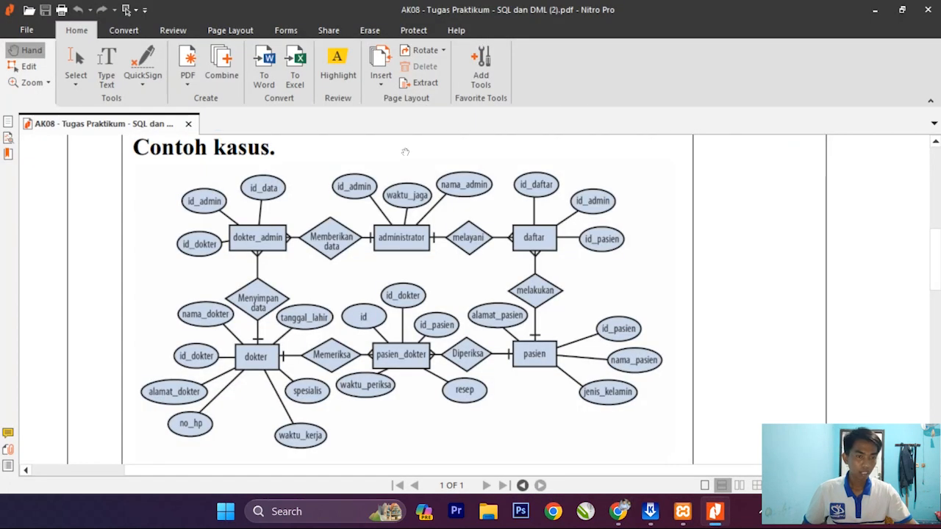
key(alt+Tab)
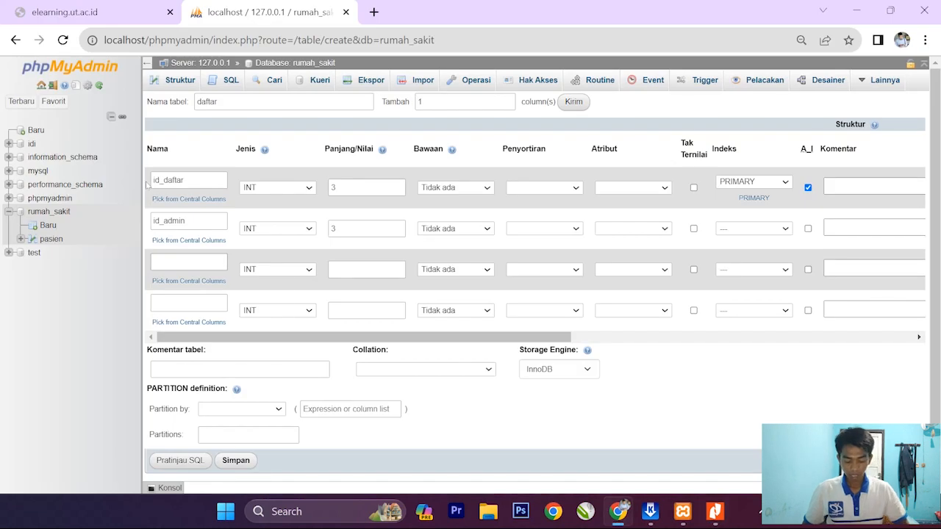
text(id_pasien)
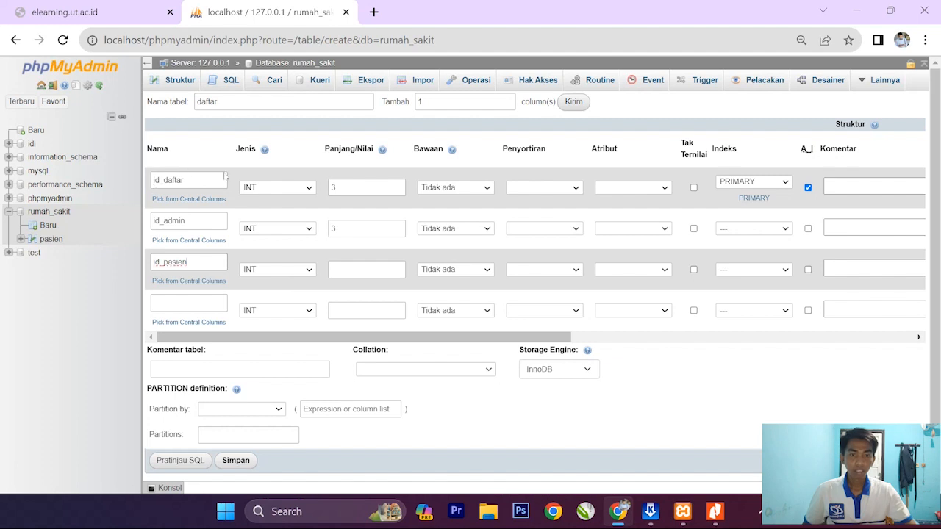
key(Tab)
key(Tab)
key(Tab)
text(3)
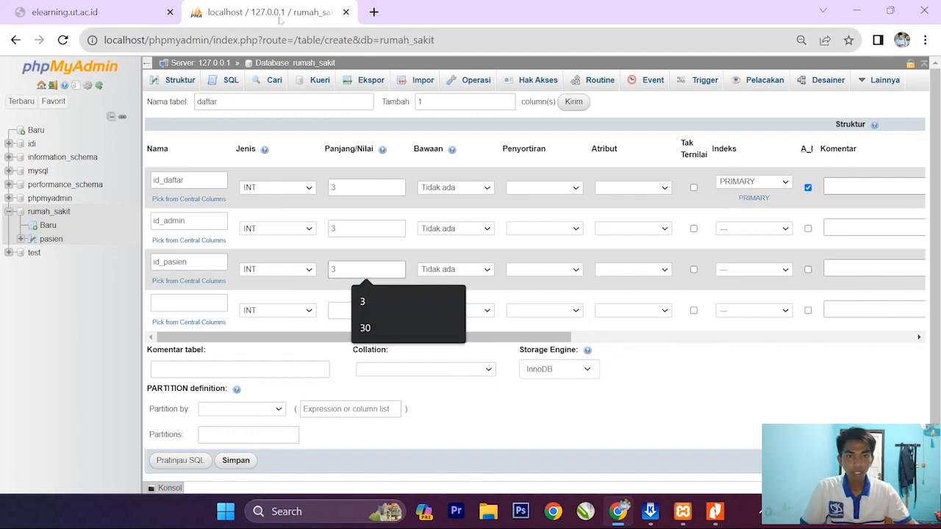
click(475, 352)
key(alt+Tab)
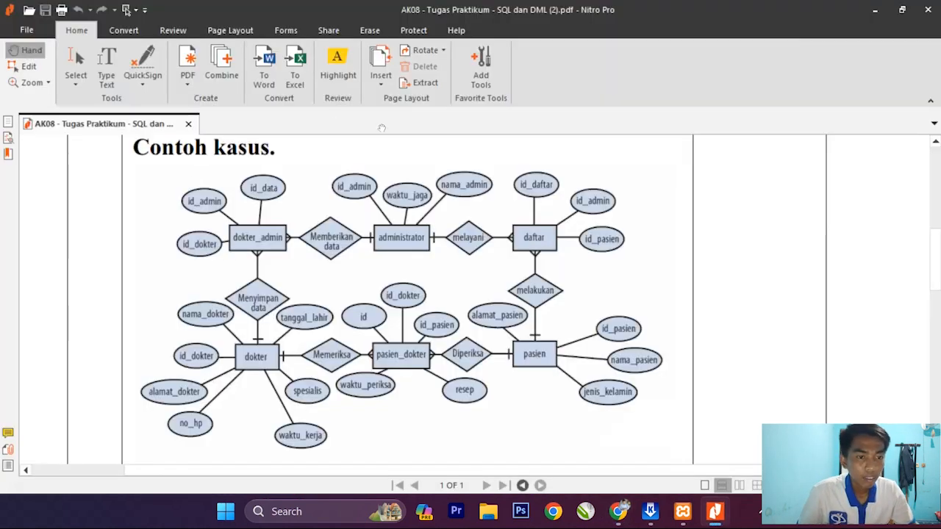
key(alt+Tab)
scroll(353, 226, down, 1)
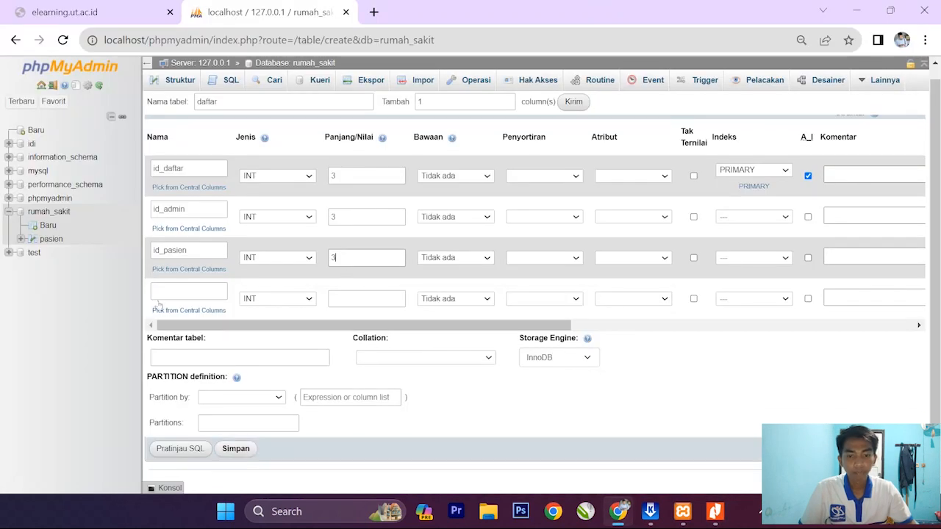
click(240, 450)
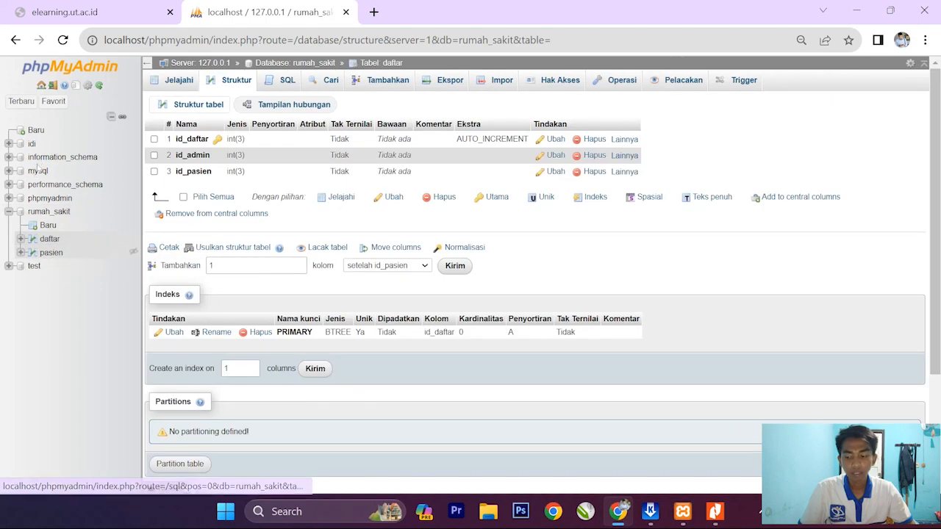
- Start a new table in rumah_sakit named administrator
click(715, 511)
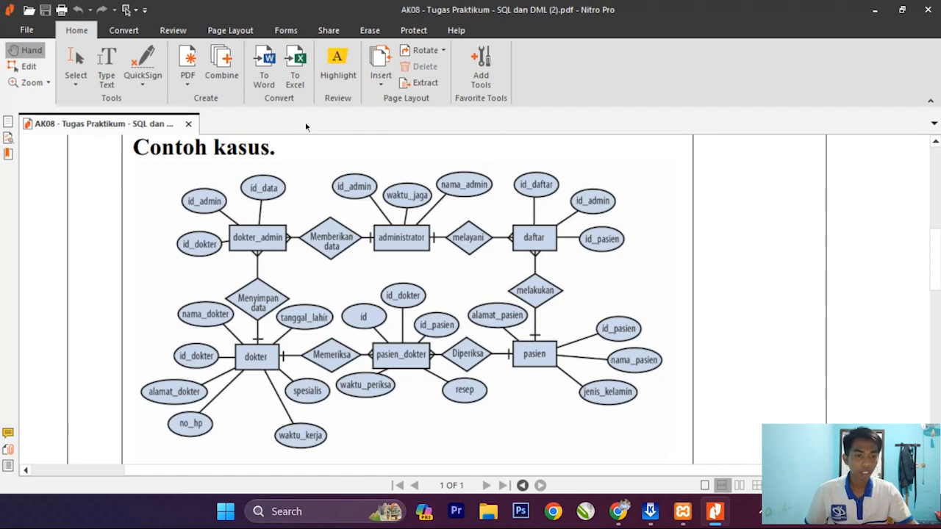
click(875, 9)
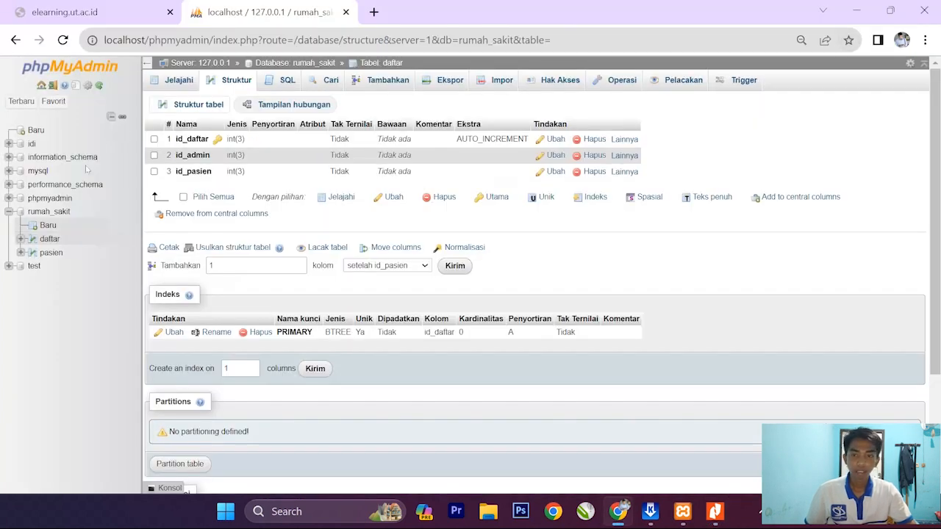
click(47, 225)
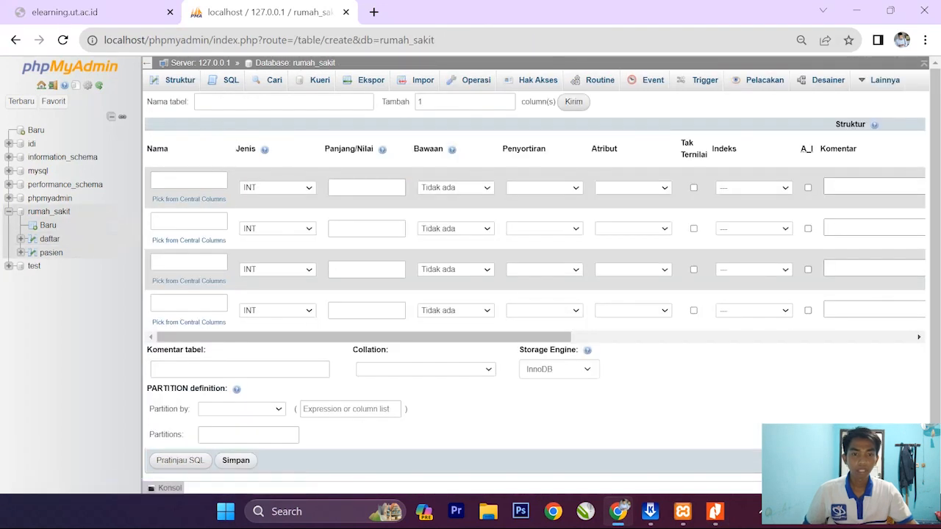
click(283, 102)
text(adm)
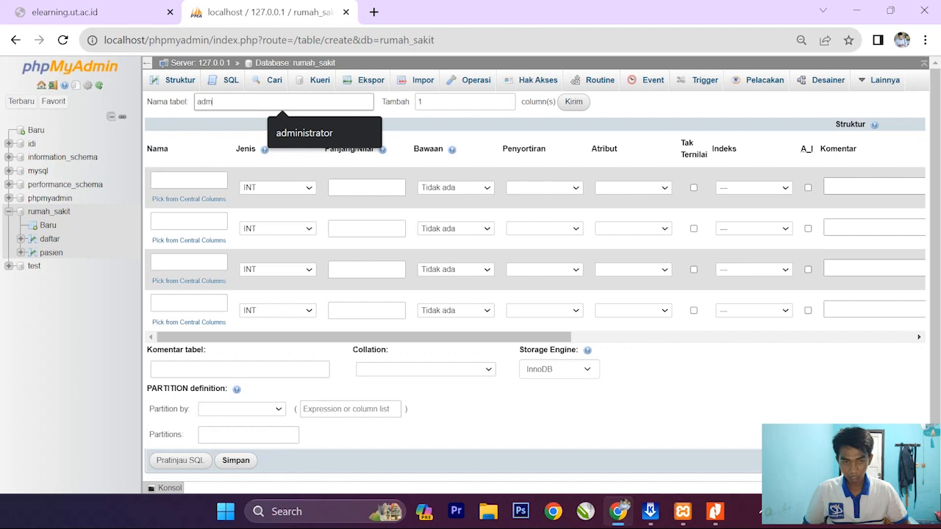
text(inisrator)
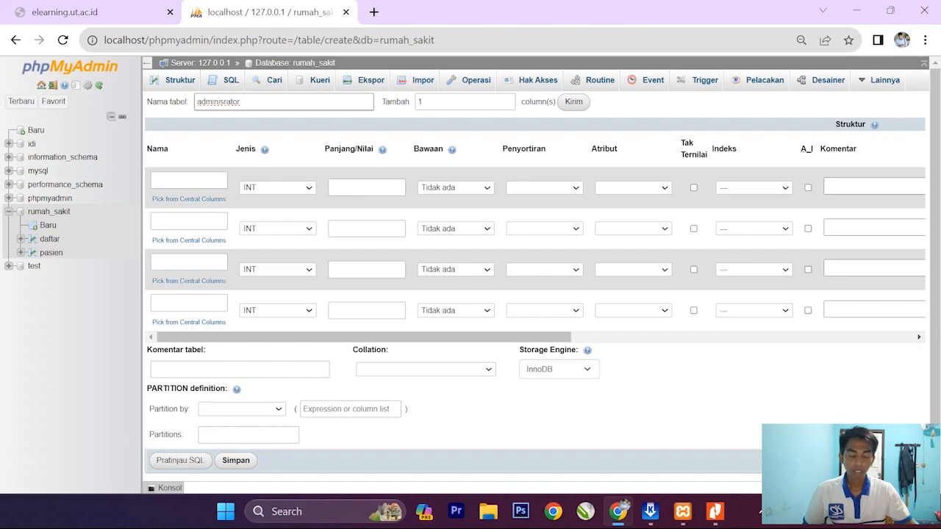
key(BackSpace)
text(tr)
key(Down)
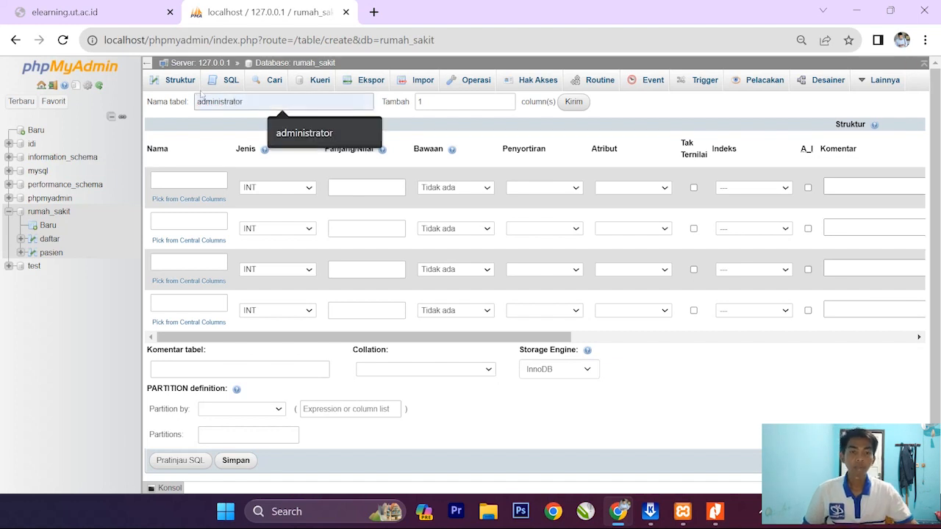
key(Return)
- Define id_admin as INT(3) auto-increment primary key
click(189, 181)
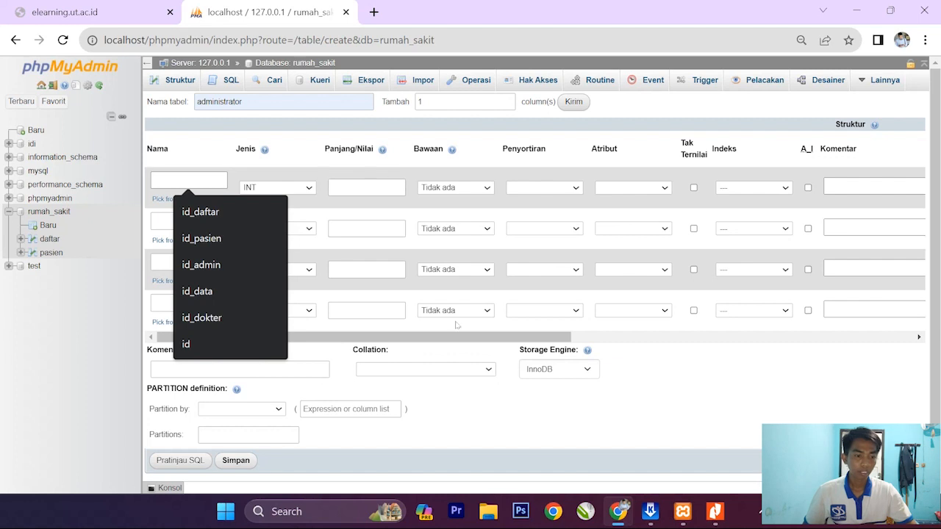
text(id)
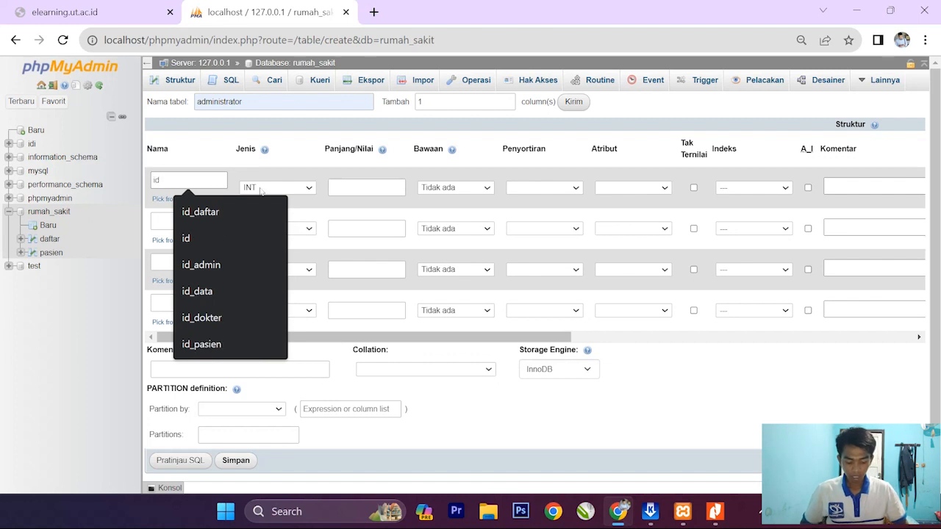
text(_admin)
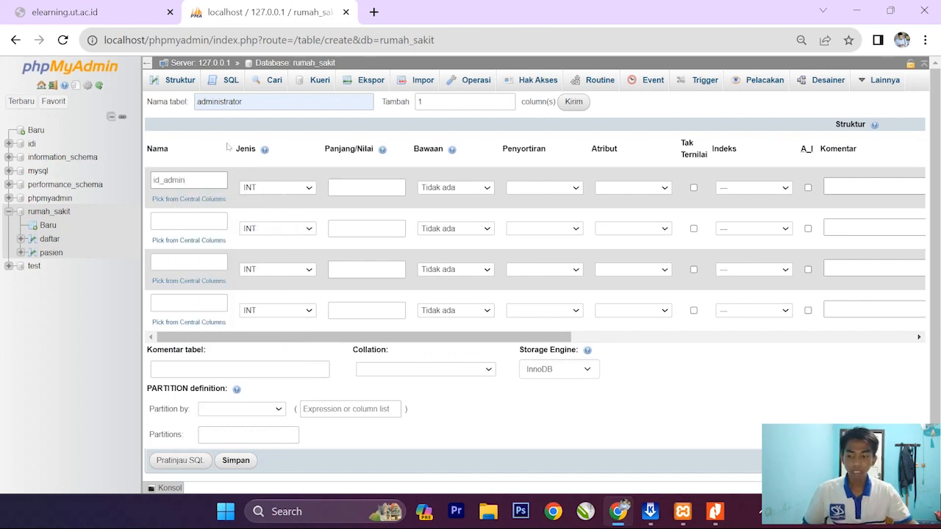
click(366, 187)
text(3)
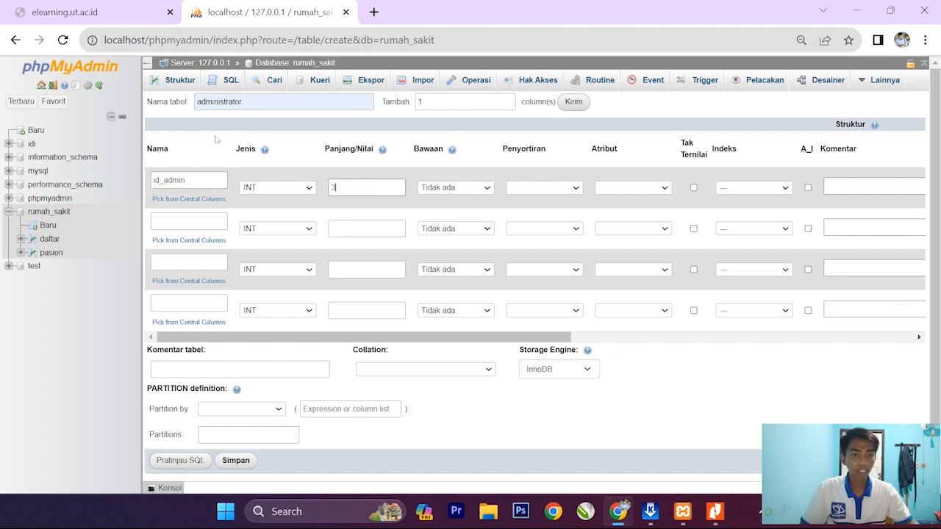
click(756, 187)
click(741, 210)
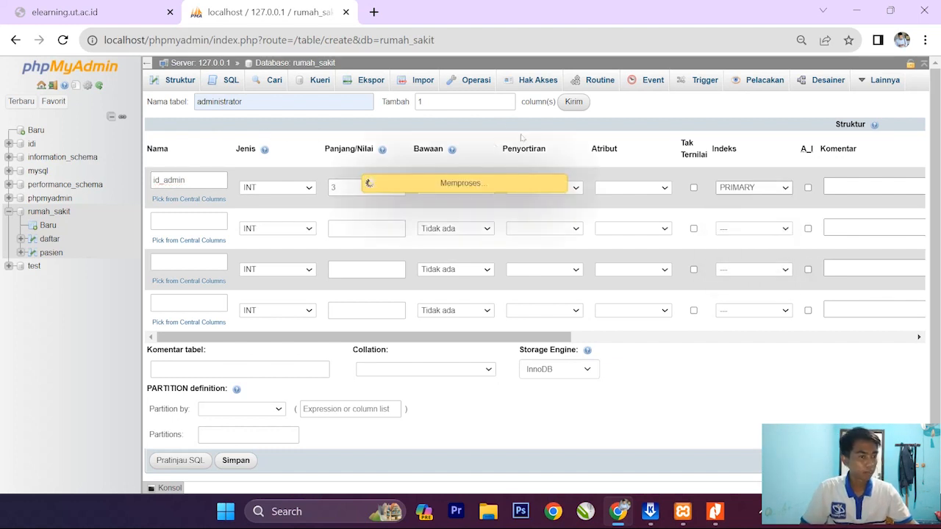
click(526, 380)
click(808, 188)
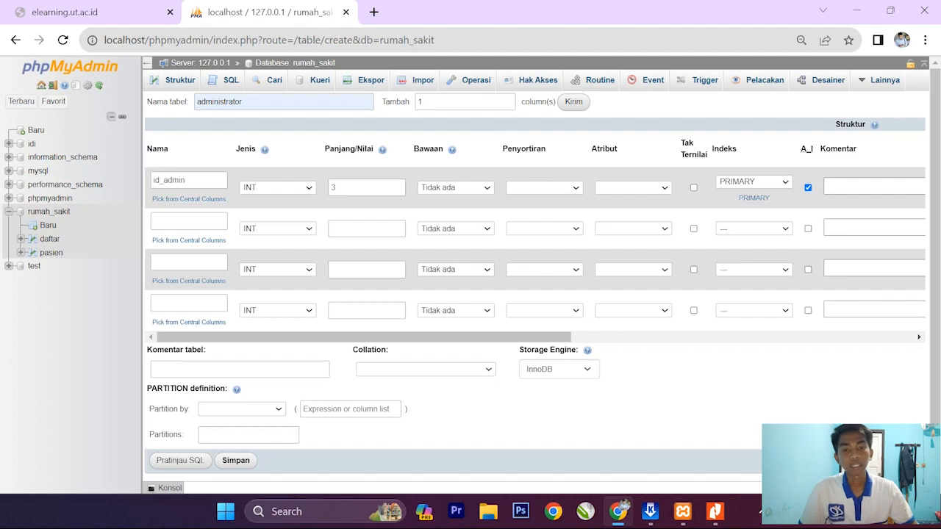
- Add waktu_jaga as a VARCHAR(100) column
click(189, 221)
key(alt+Tab)
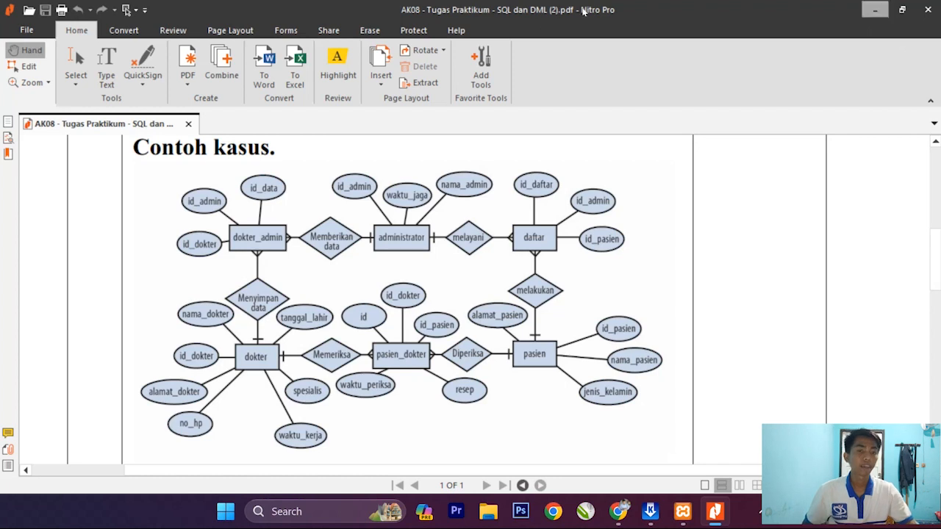
key(alt+Tab)
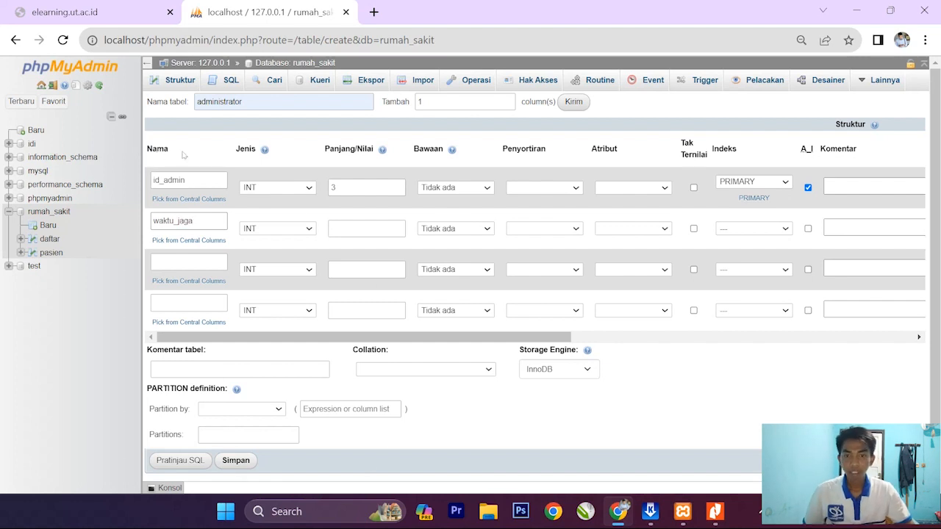
click(274, 229)
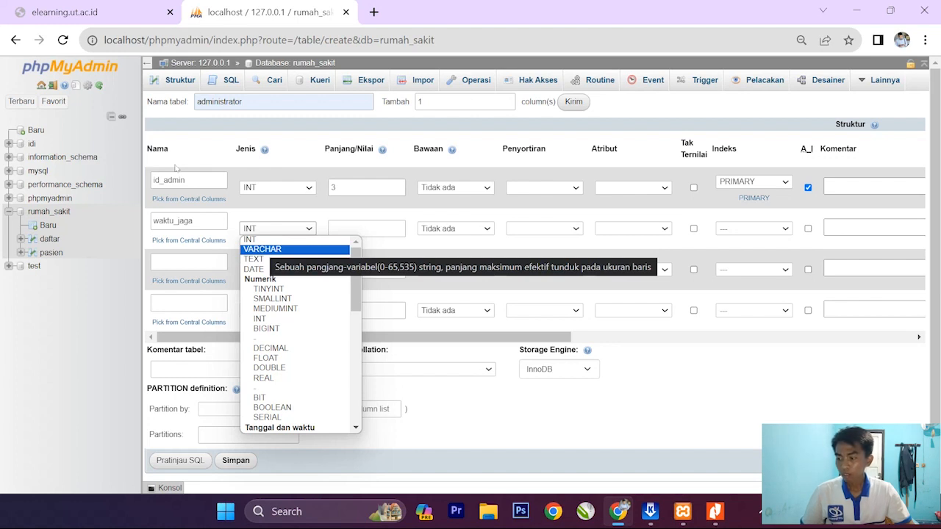
click(294, 249)
click(366, 229)
text(100)
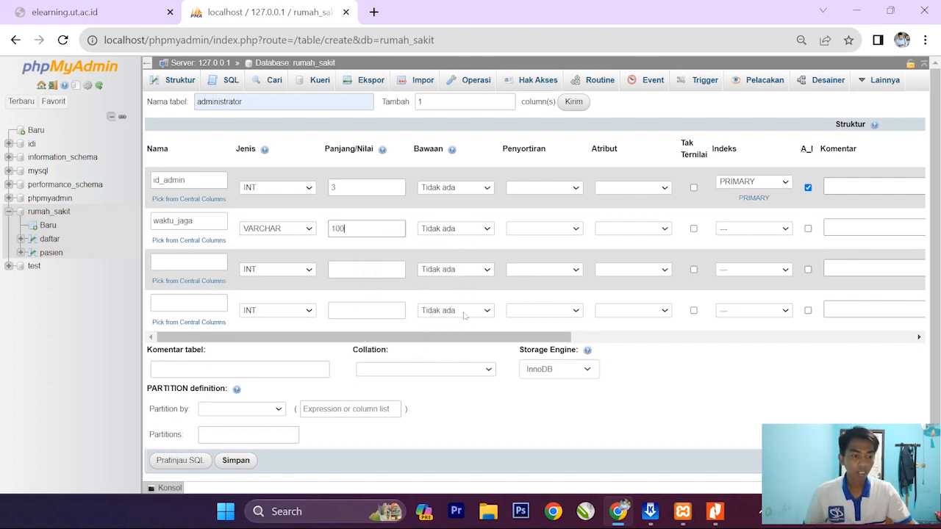
key(alt+Tab)
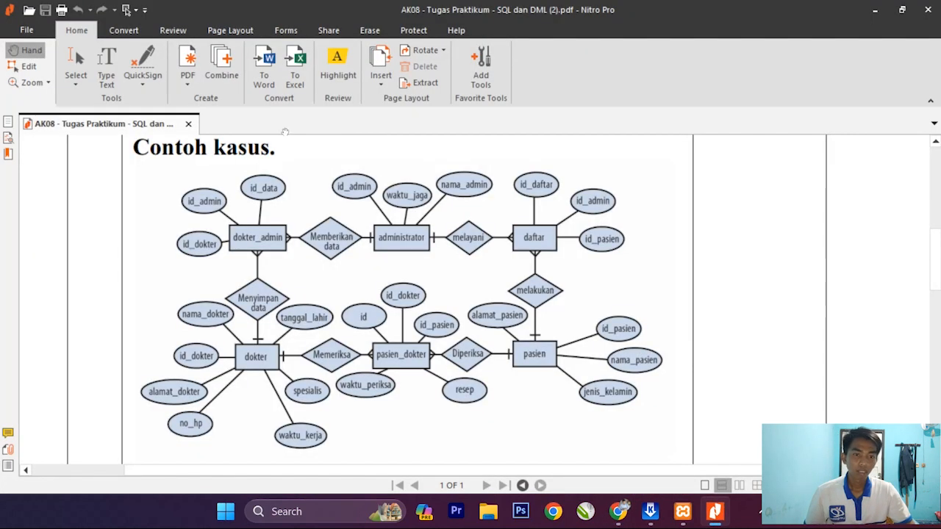
key(alt+Tab)
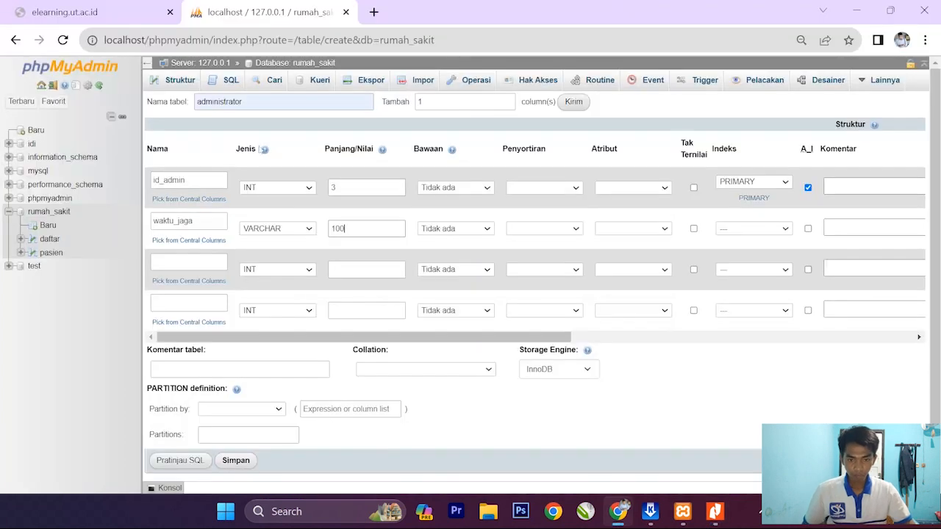
- Add nama_admin as VARCHAR(30) and save the administrator table
click(189, 263)
text(nama_admin)
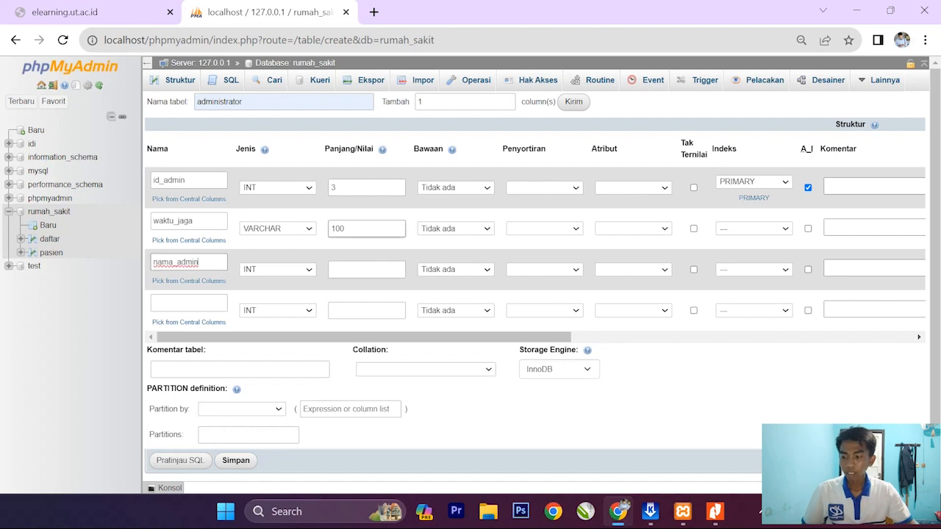
click(282, 270)
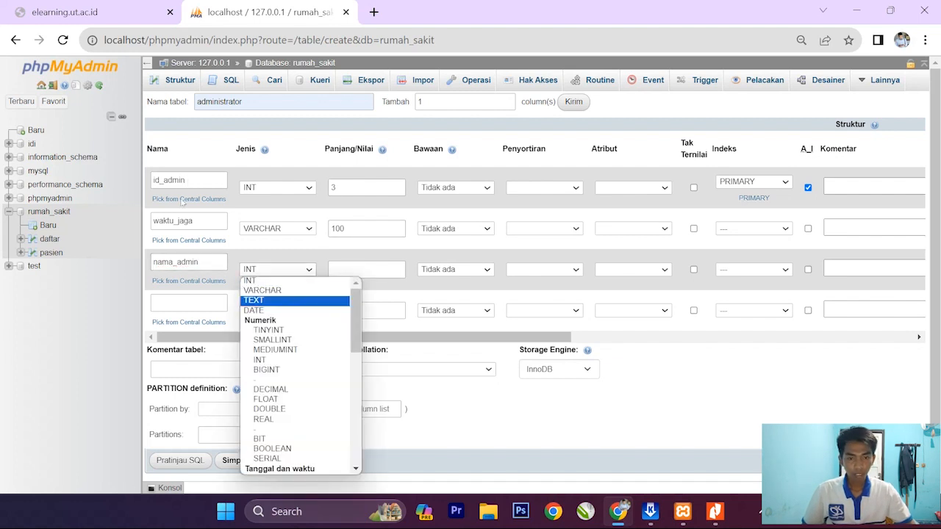
click(261, 291)
click(365, 269)
text(30)
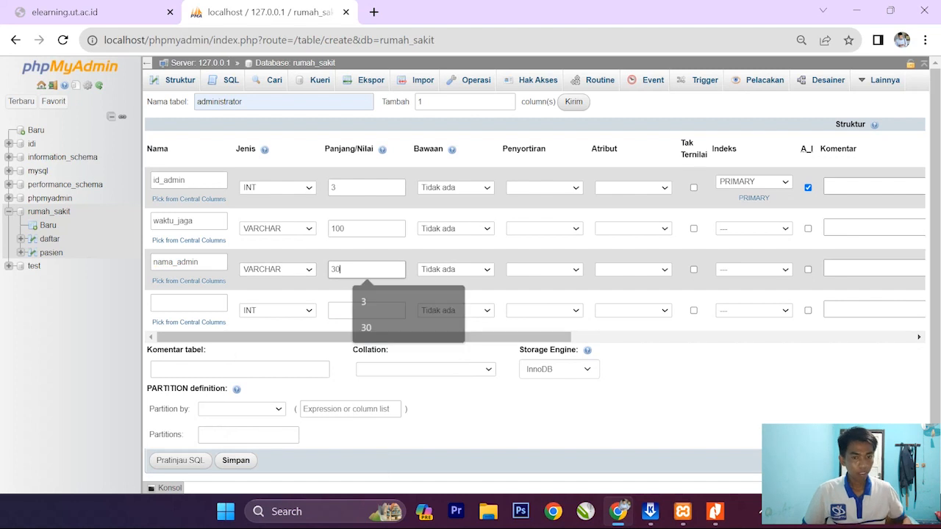
key(alt+Tab)
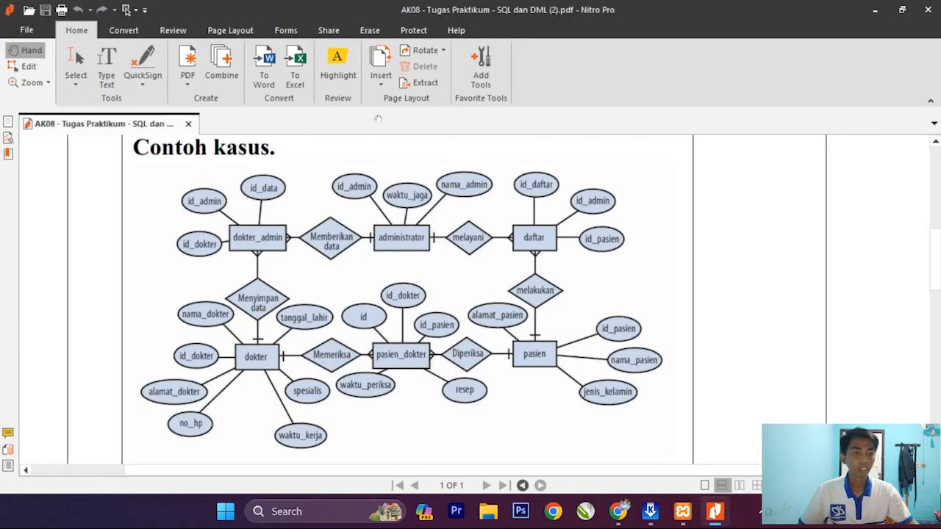
key(alt+Tab)
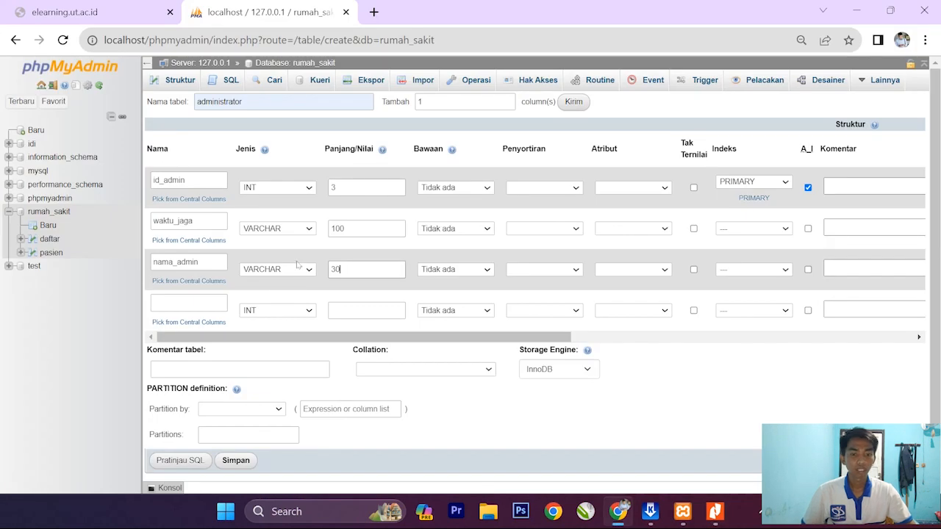
scroll(298, 266, down, 1)
click(239, 450)
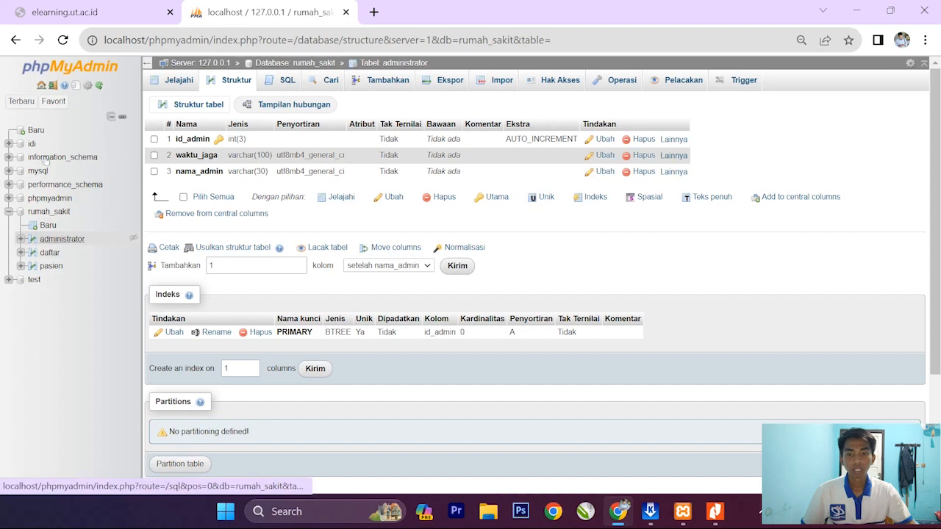
- Review the ER diagram for the next table, then go back to phpMyAdmin
key(alt+Tab)
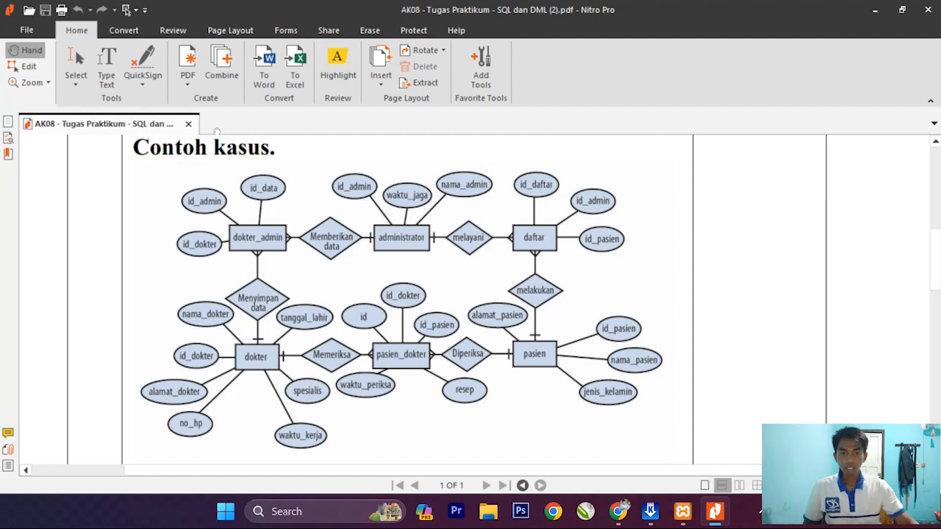
click(874, 9)
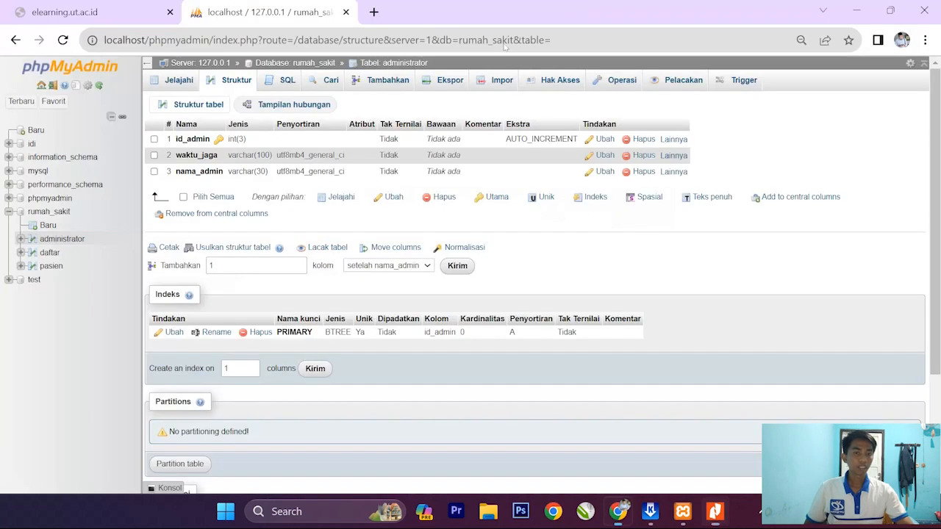
- Start a new table dokter_admin with id_data INT(3) as primary key
click(48, 225)
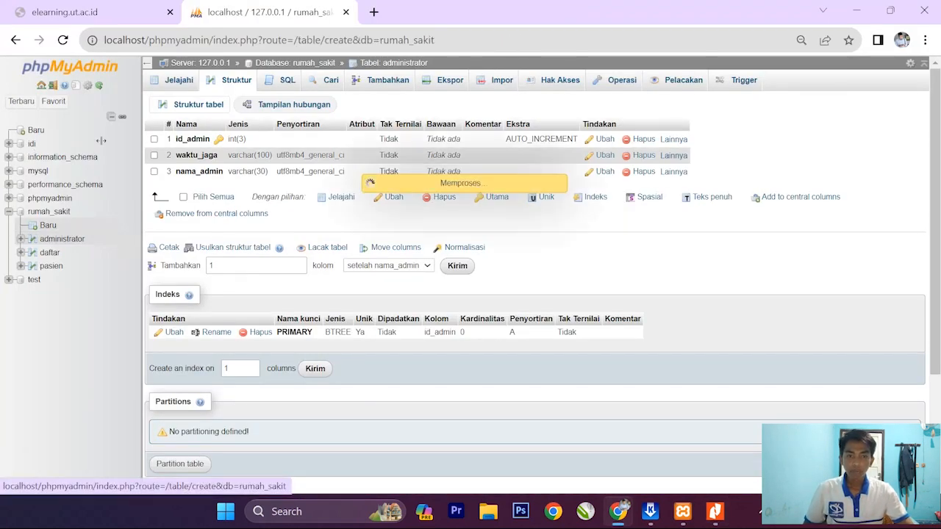
click(199, 103)
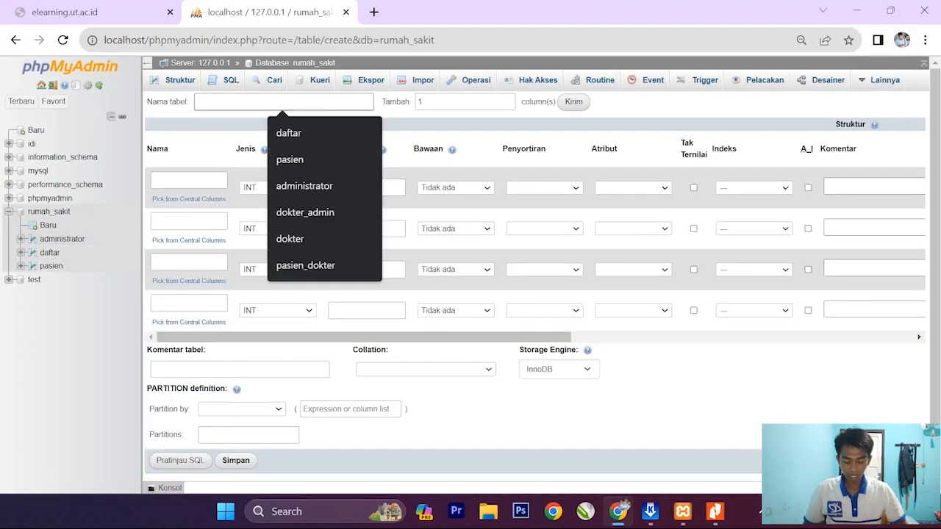
text(dokter_admin)
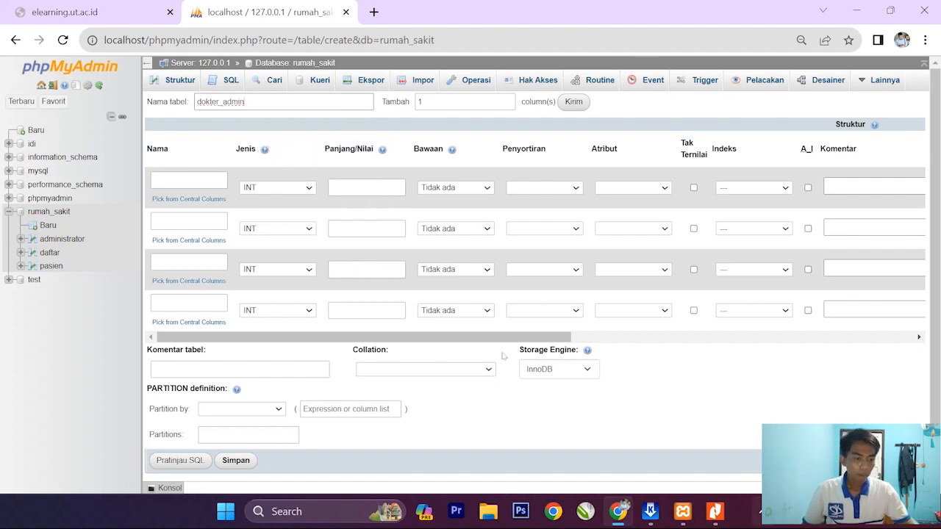
click(715, 512)
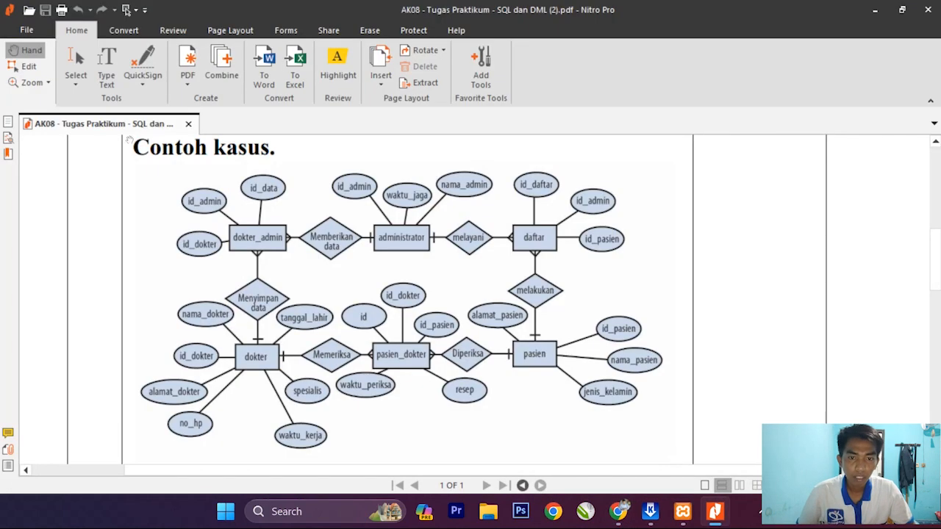
click(874, 10)
click(189, 180)
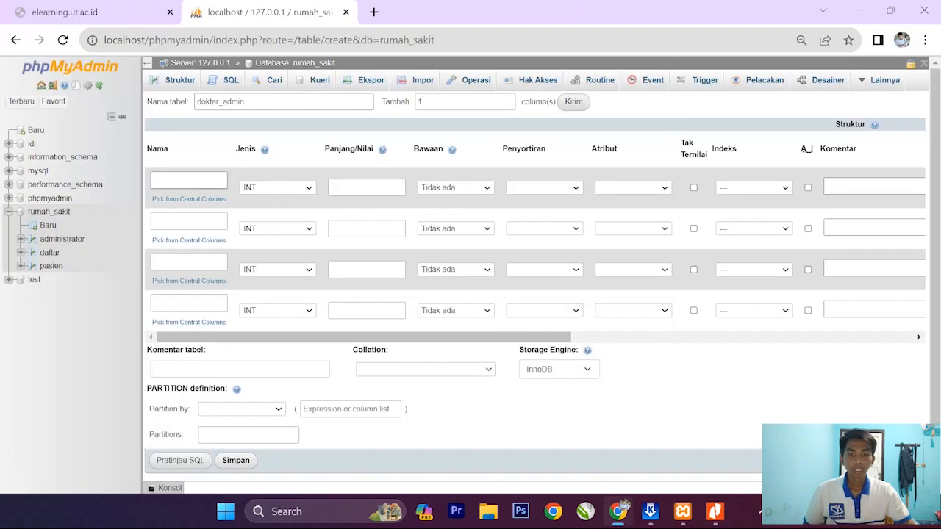
text(id_data)
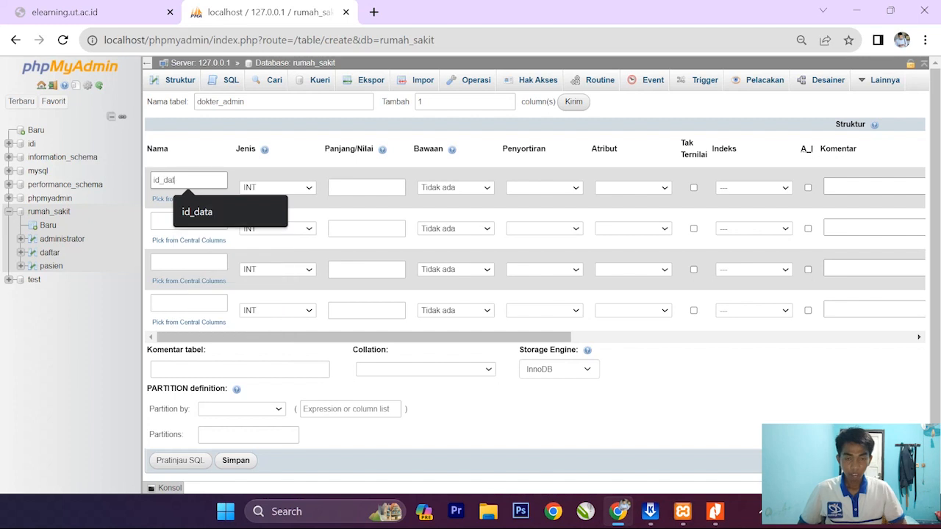
key(Tab)
key(Tab)
text(3)
click(782, 188)
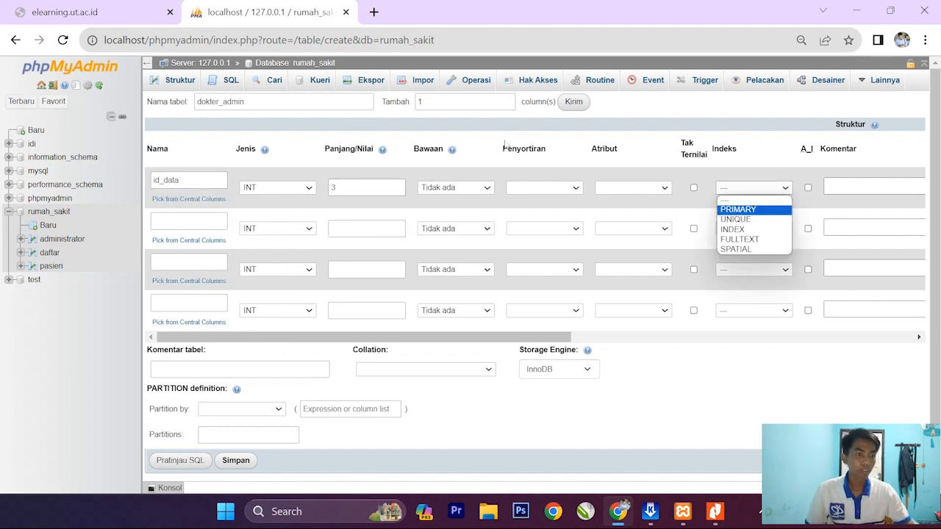
click(757, 210)
click(527, 379)
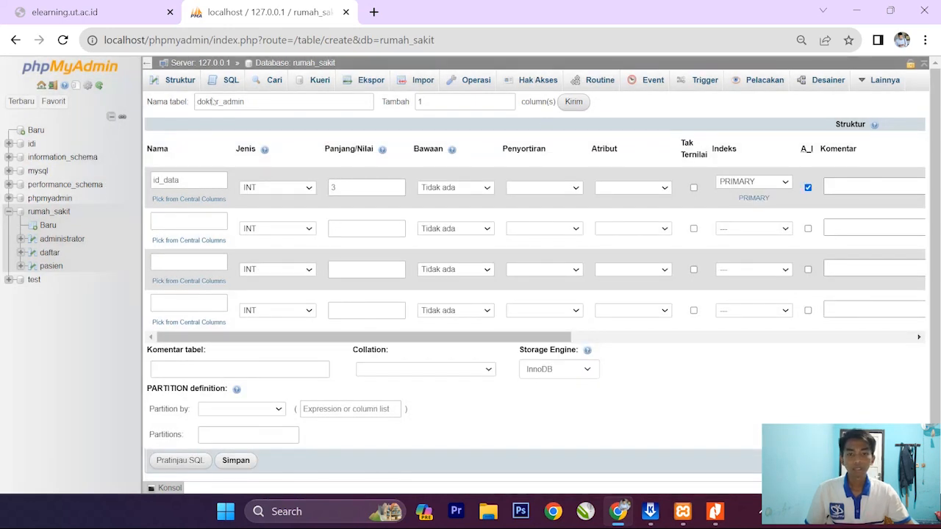
- Add id_admin as the second column with length 3, correcting the typo
key(alt+Tab)
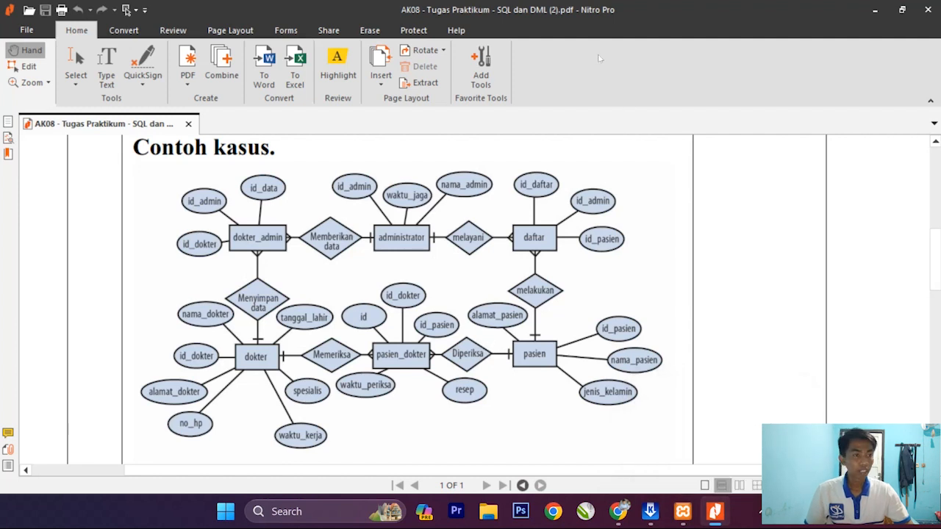
click(875, 10)
click(189, 222)
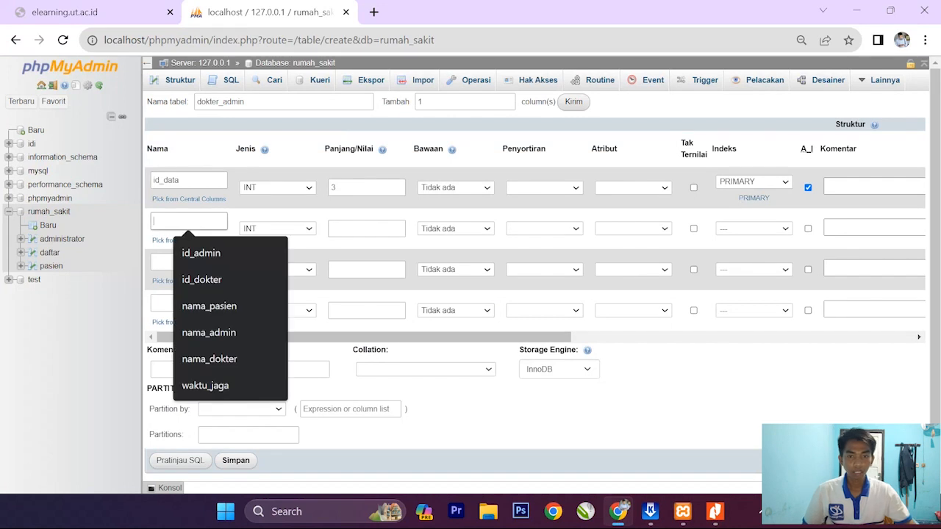
key(alt+Tab)
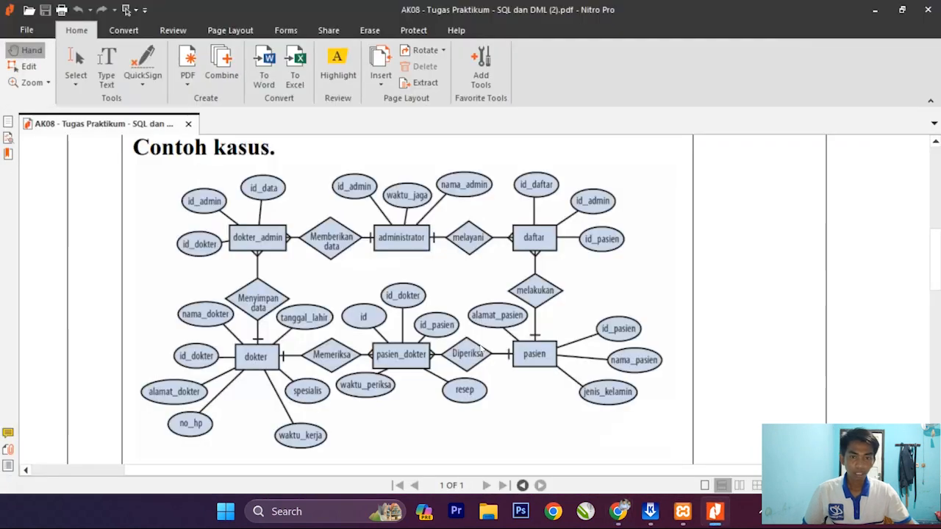
click(874, 10)
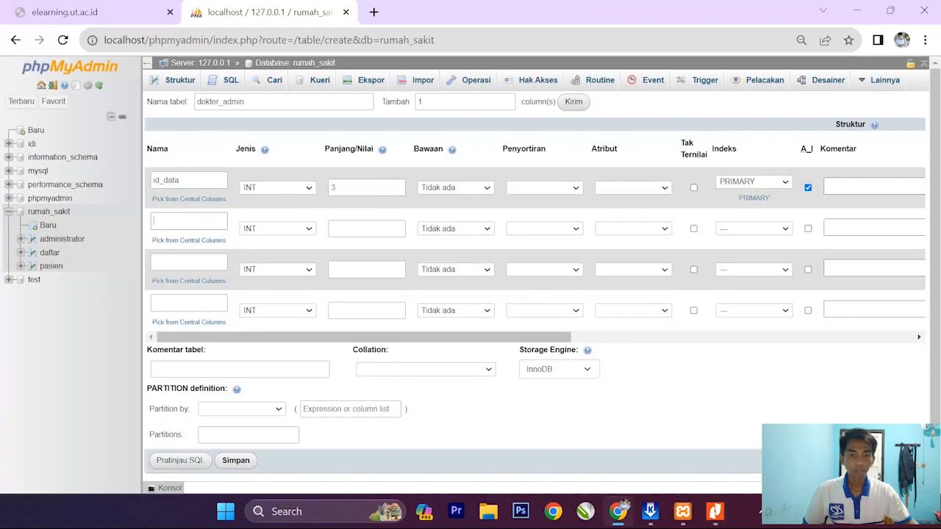
text(id_admni)
key(BackSpace)
key(BackSpace)
key(BackSpace)
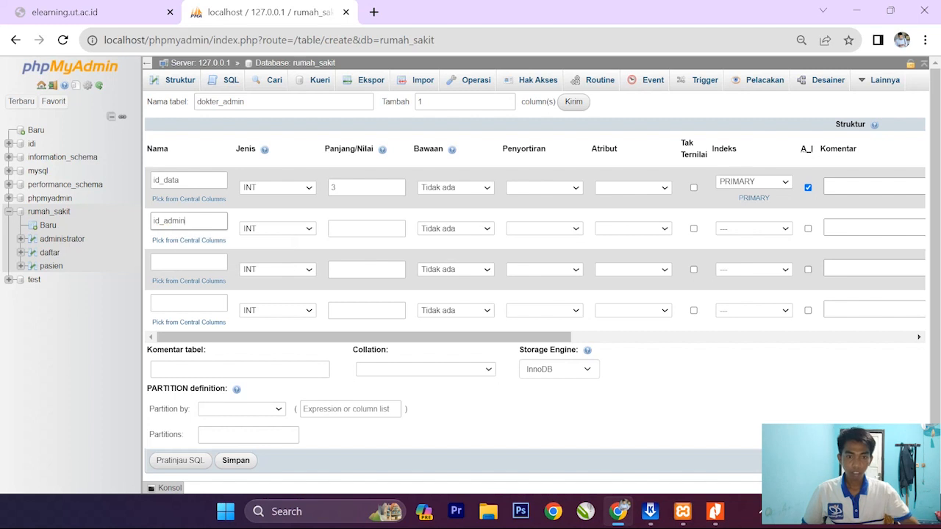
click(366, 228)
text(3)
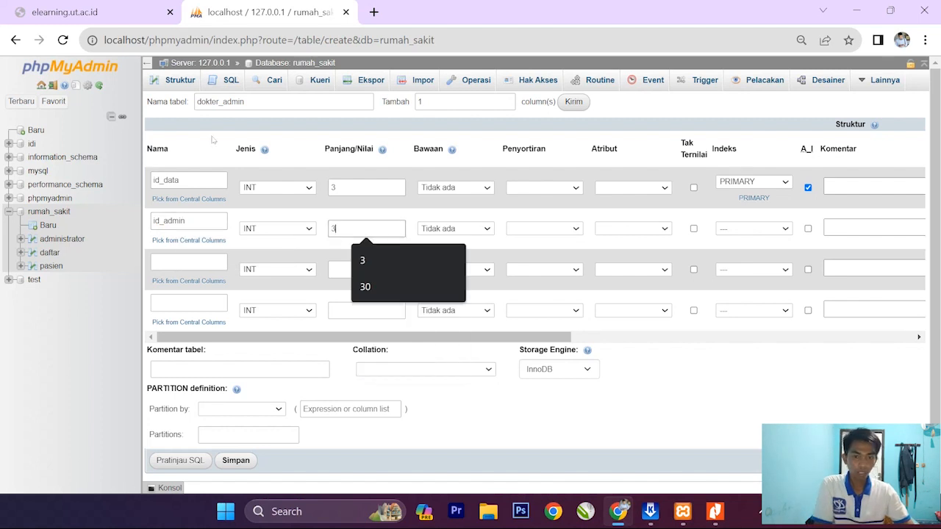
- Add id_dokter as the third column with length 3, replacing the hyphen with an underscore
click(189, 262)
text(id)
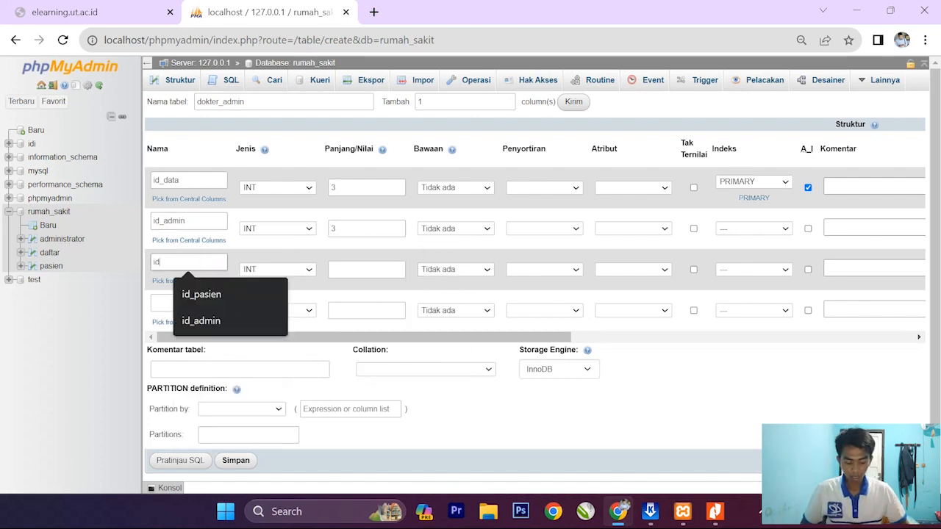
text(-dokter)
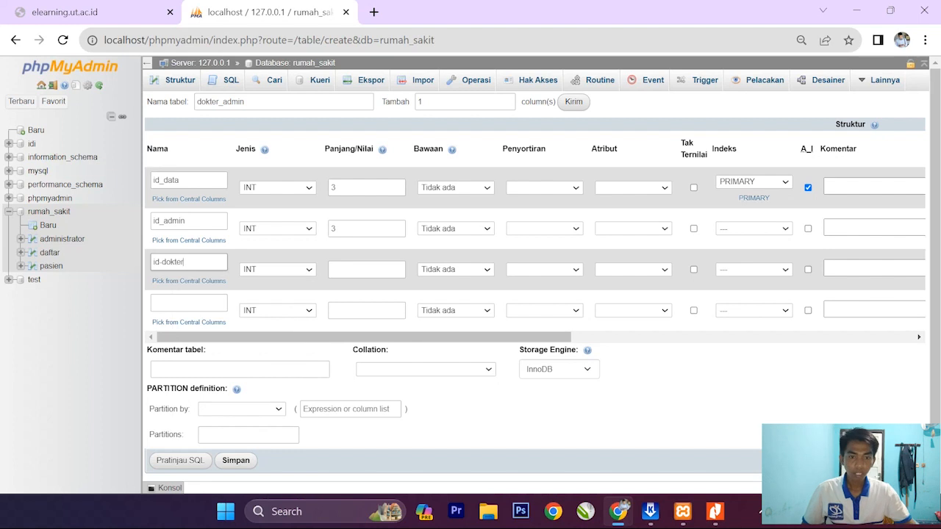
click(366, 270)
text(3)
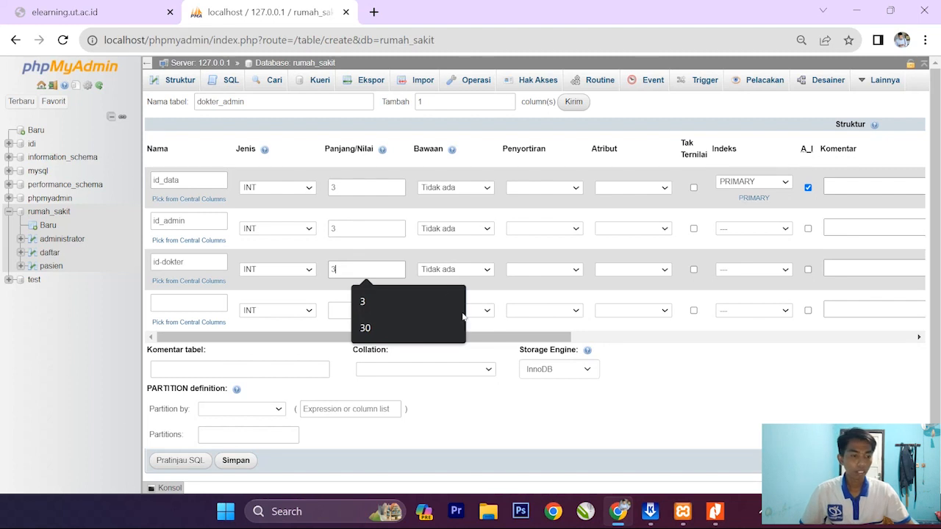
click(156, 262)
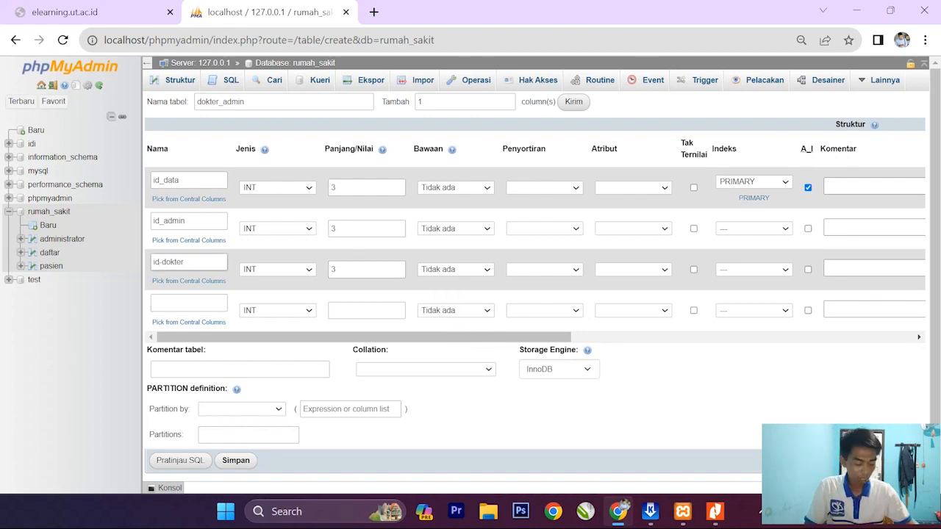
key(BackSpace)
text(_)
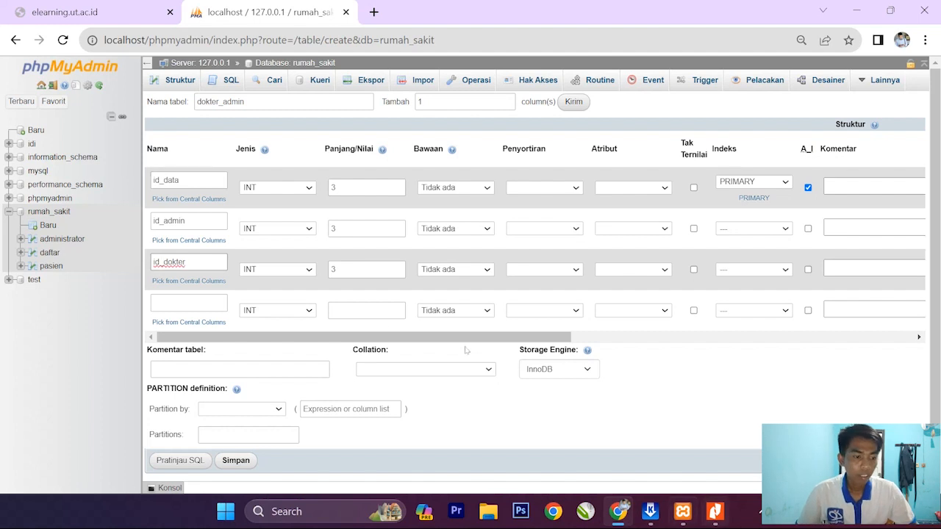
key(alt+Tab)
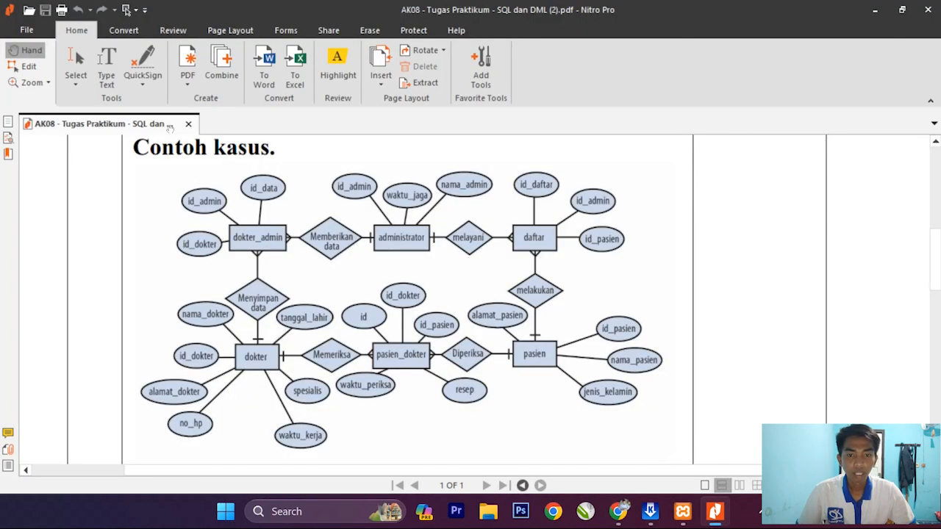
click(874, 9)
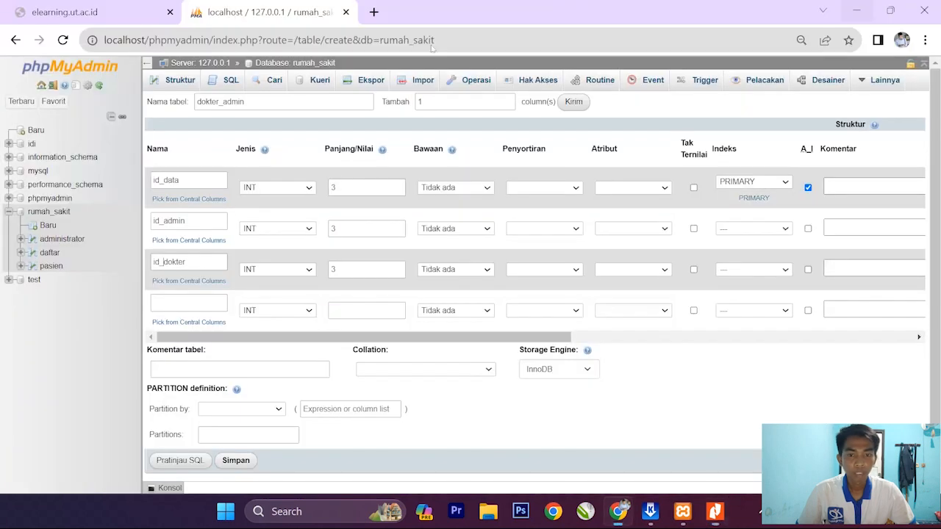
scroll(202, 167, down, 1)
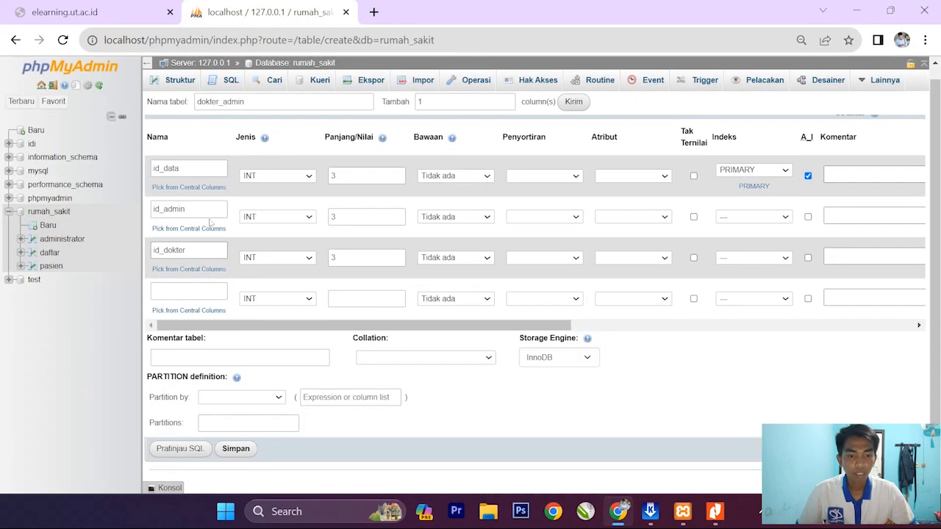
- Save the dokter_admin table and compare its structure against the ER diagram
click(239, 449)
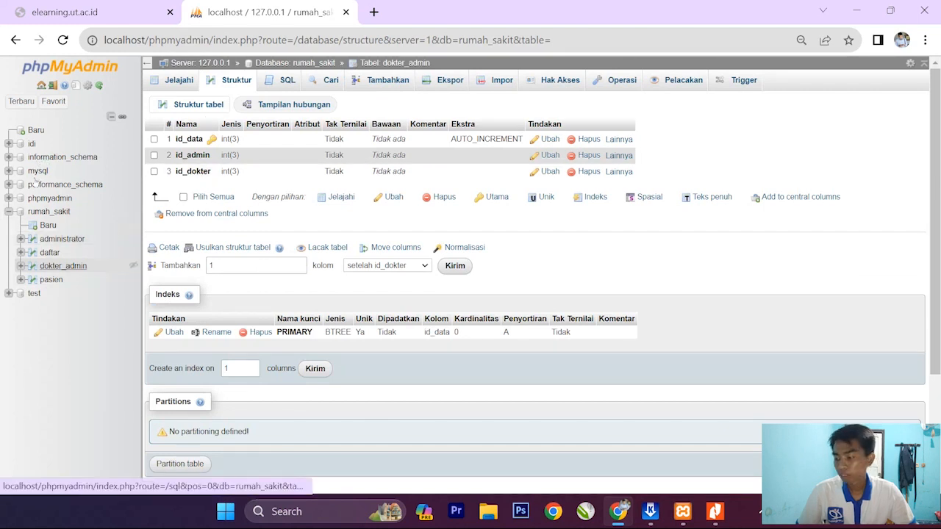
key(alt+Tab)
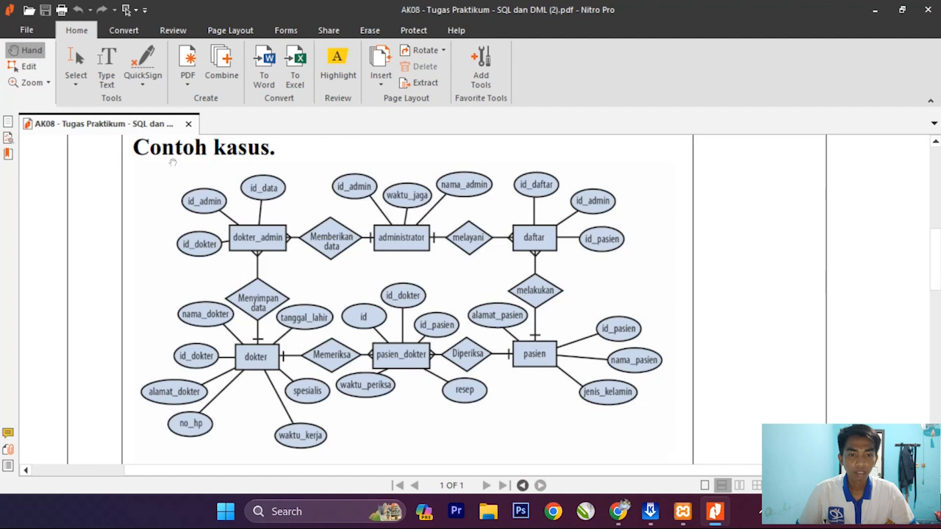
click(874, 9)
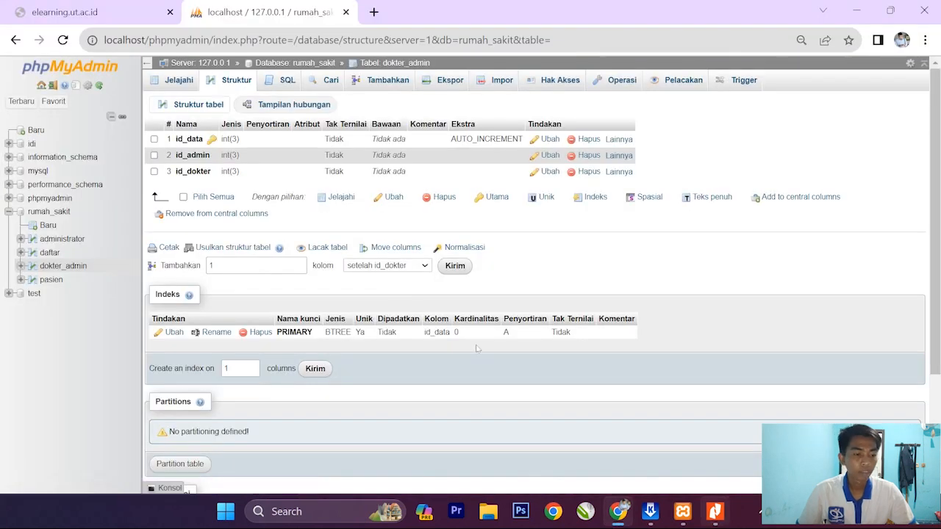
click(715, 511)
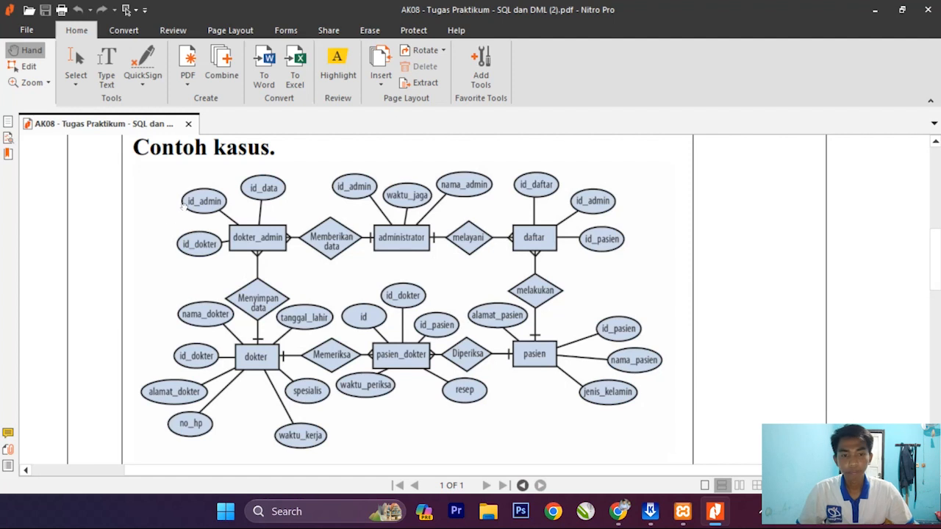
click(875, 9)
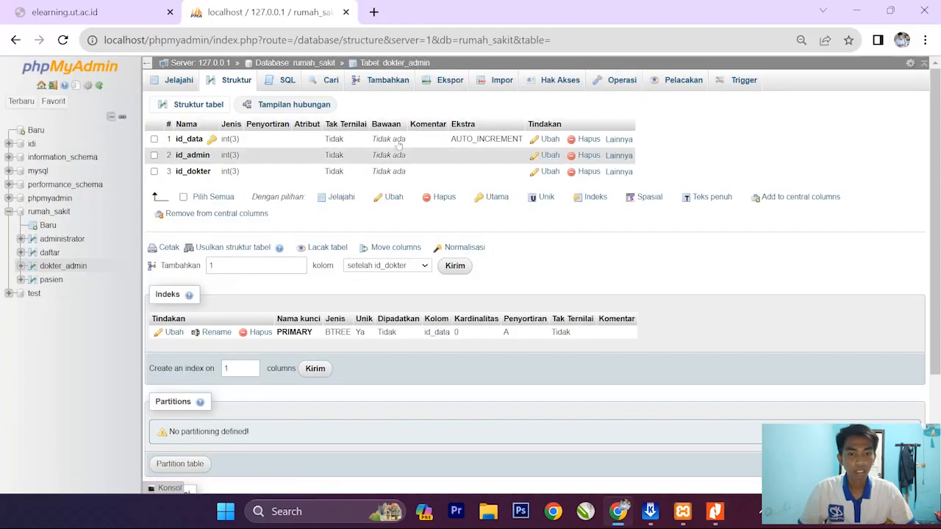
click(715, 511)
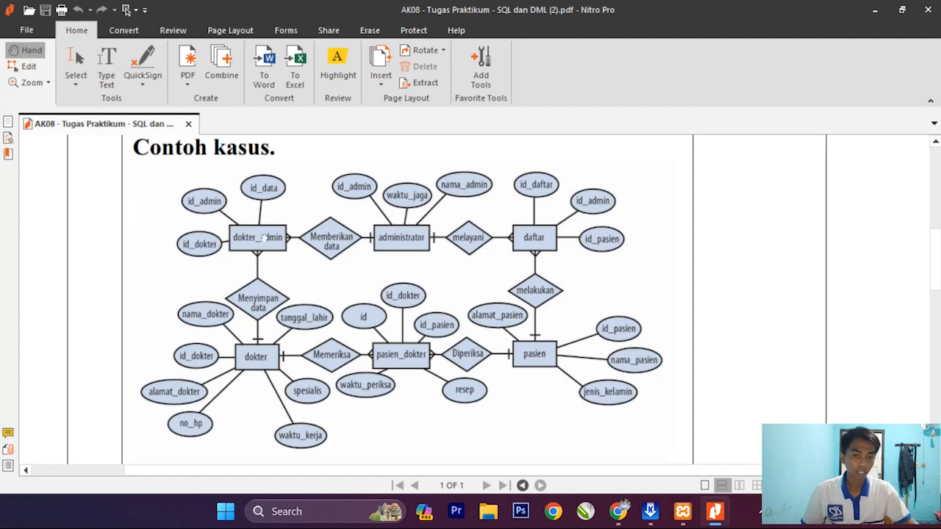
click(683, 511)
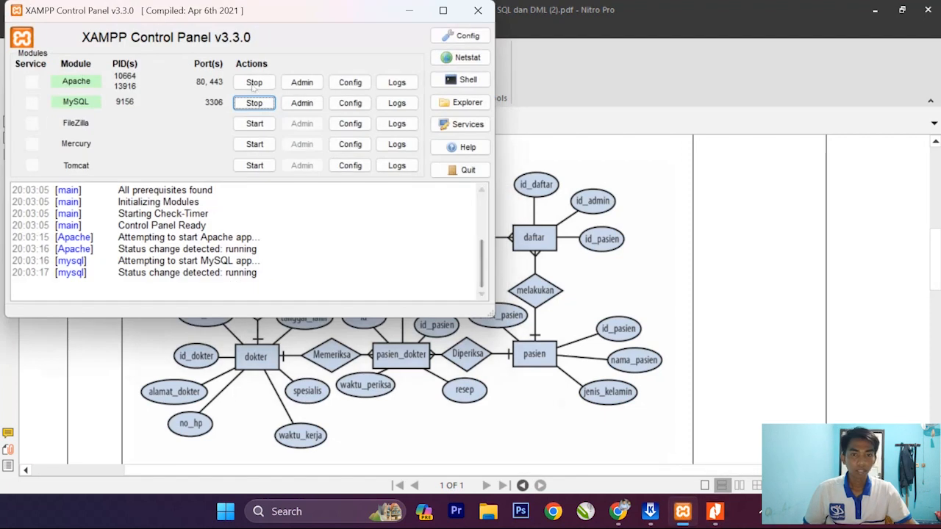
click(409, 11)
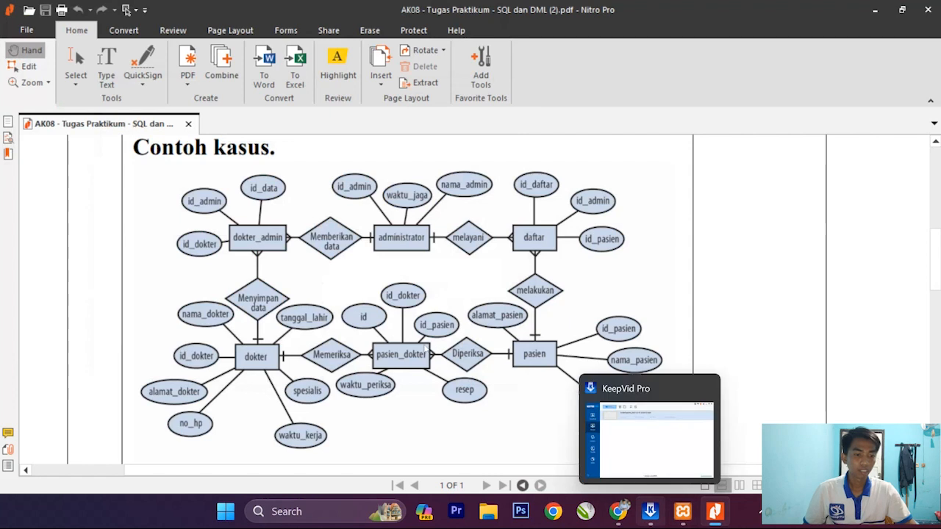
click(618, 511)
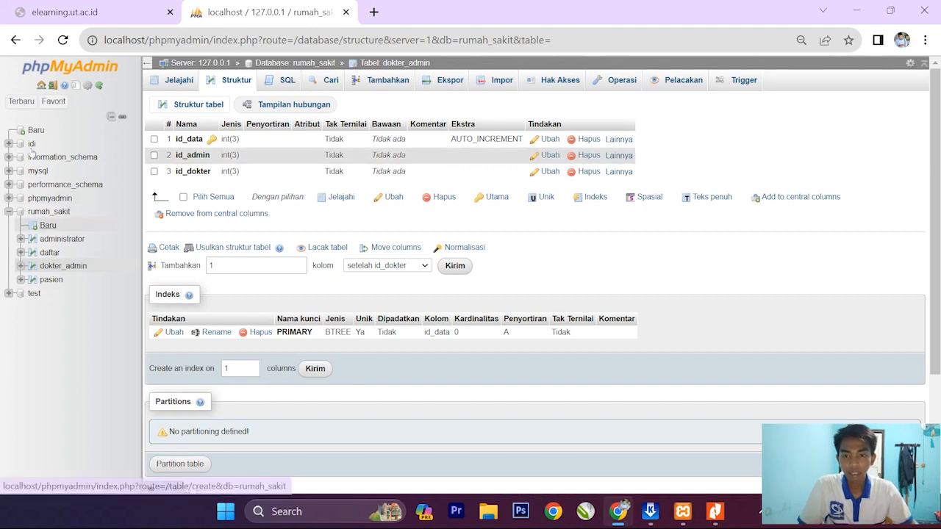
click(48, 224)
- Name the new table dokter and define id_dokter as INT(3) auto-increment primary key
click(220, 101)
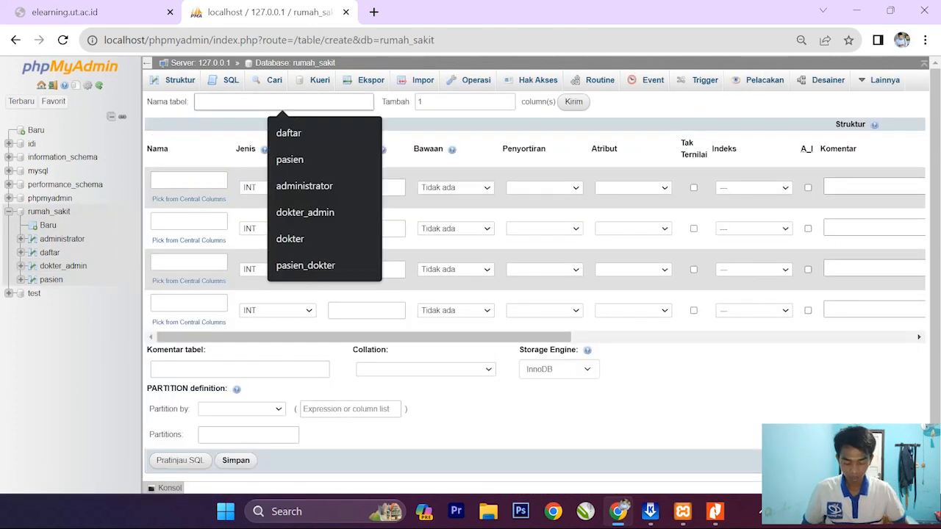
text(dokter)
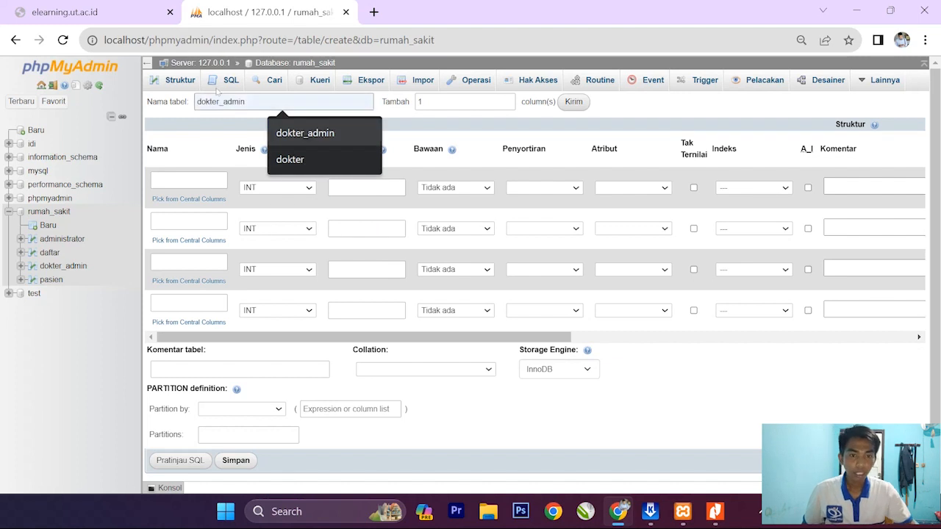
click(189, 180)
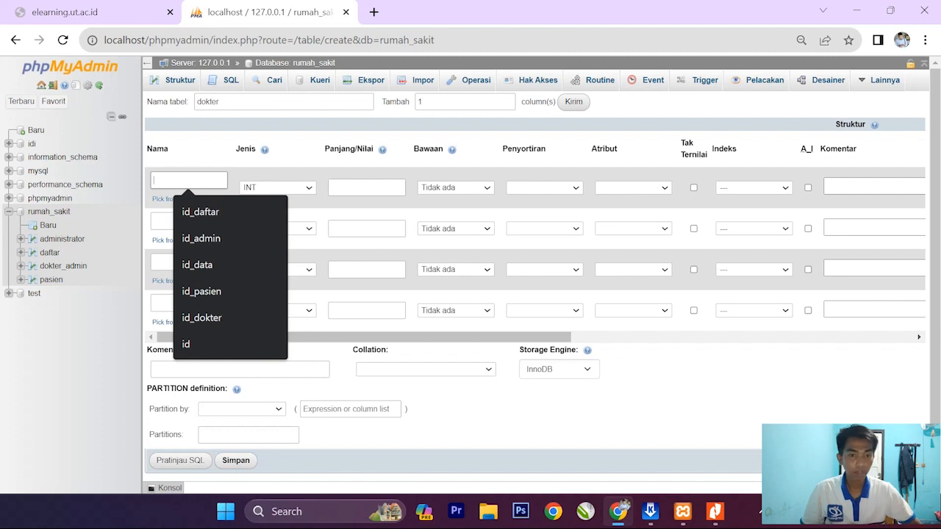
key(alt+Tab)
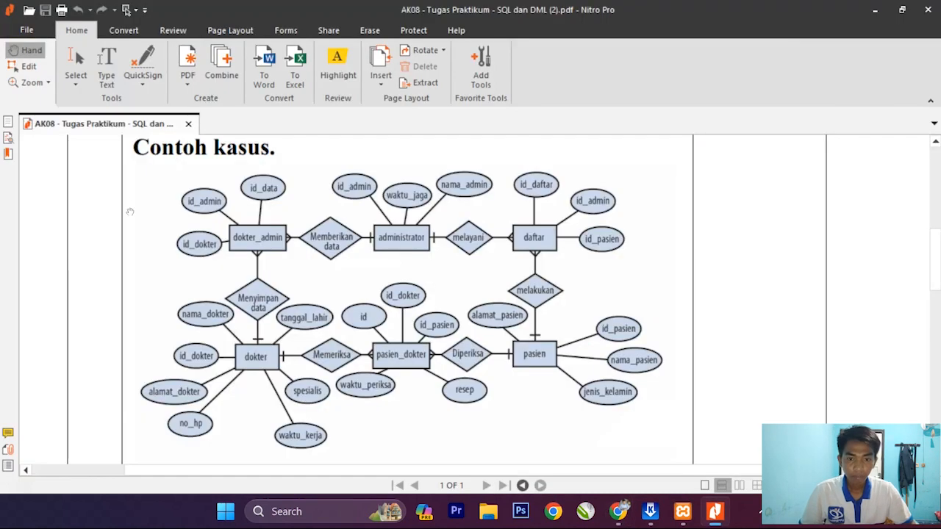
key(alt+Tab)
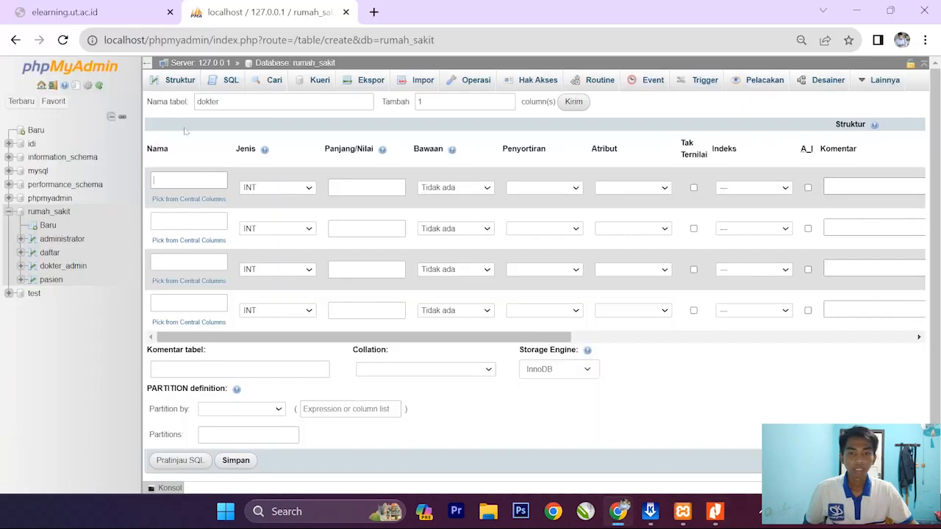
text(id)
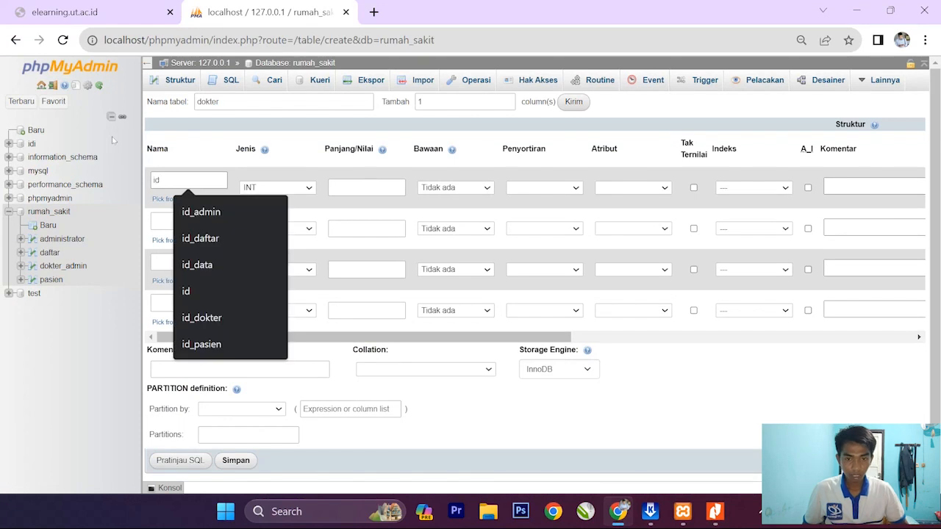
text(_dokte)
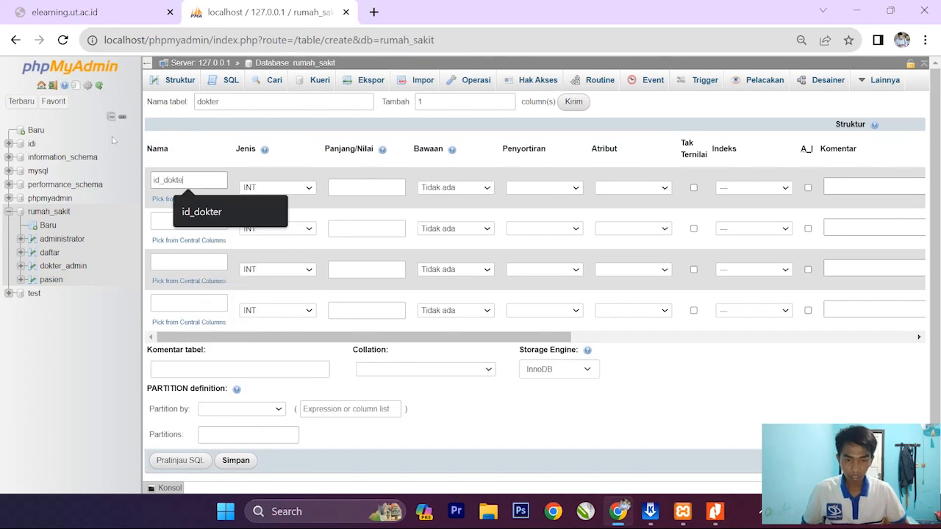
text(r)
click(365, 187)
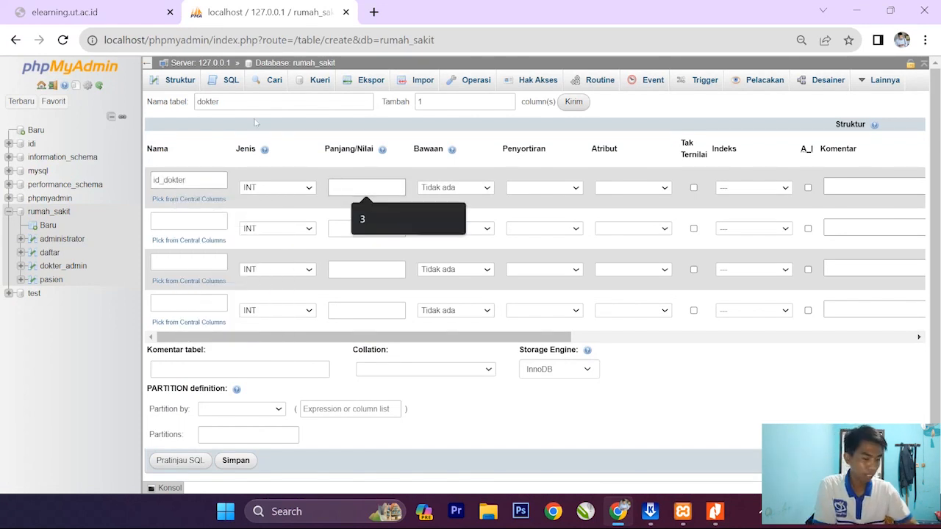
text(3)
click(333, 187)
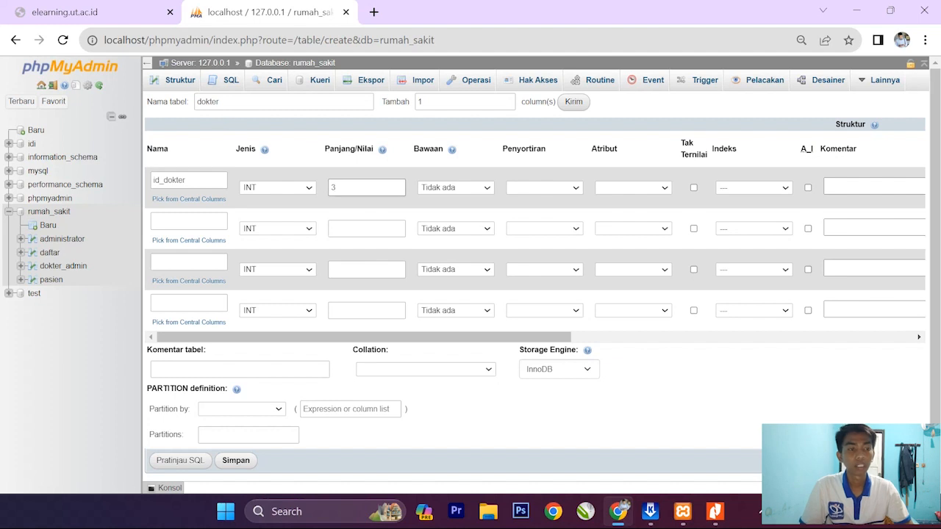
click(753, 187)
click(738, 207)
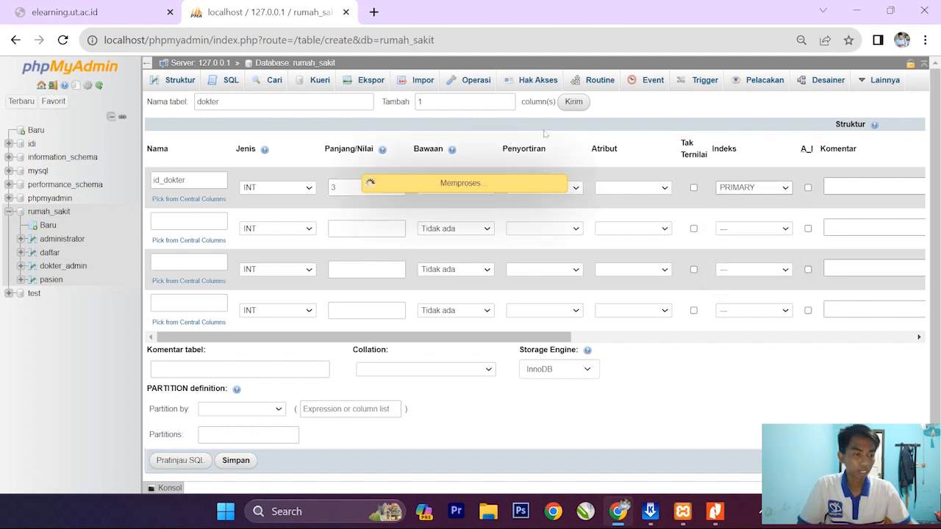
click(526, 378)
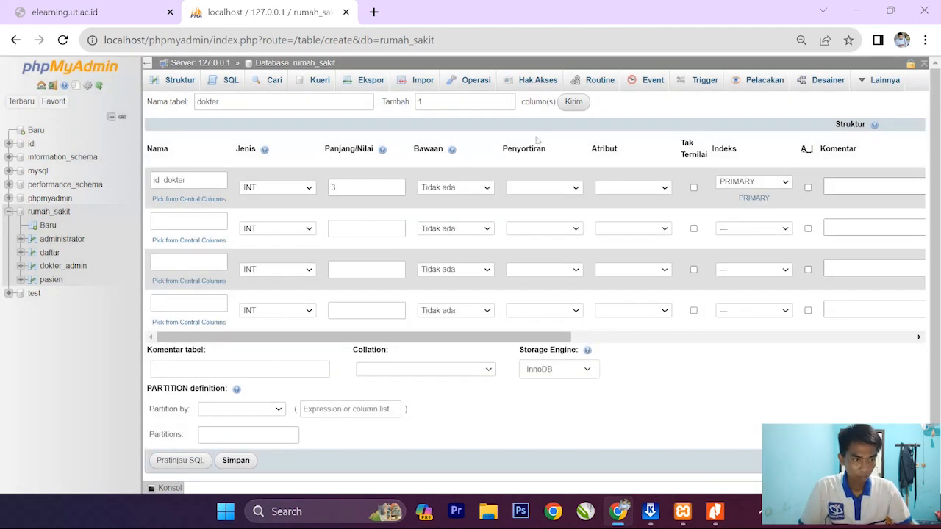
click(808, 187)
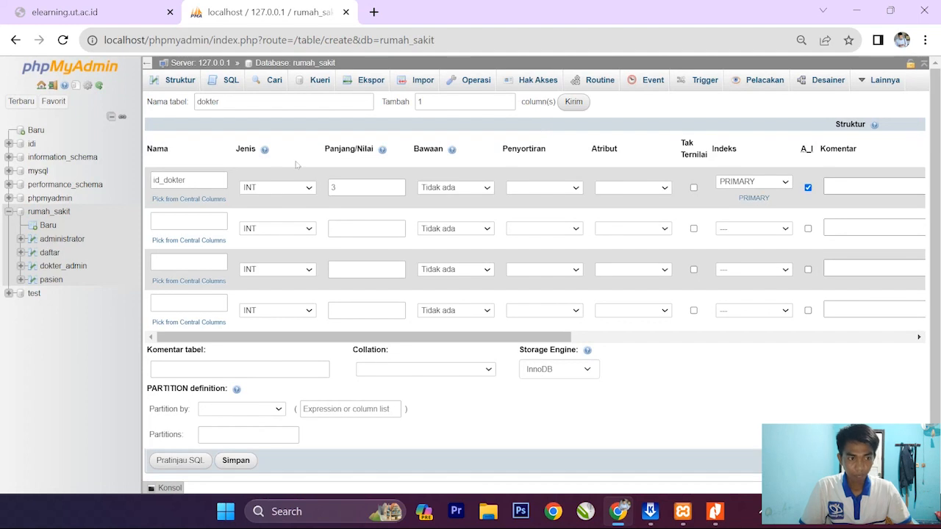
- Add the second dokter column, nama_dokter, as VARCHAR with length 30, checking the ERD
click(187, 222)
key(Down)
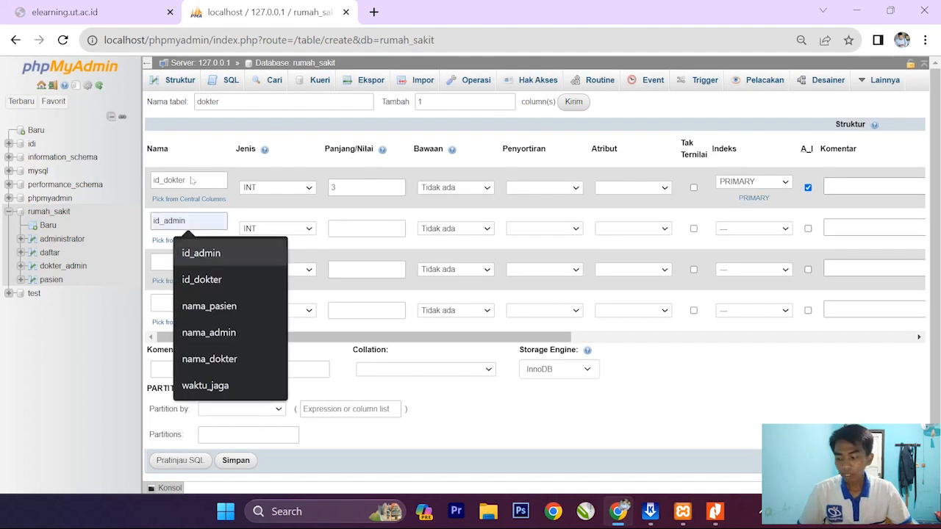
key(Up)
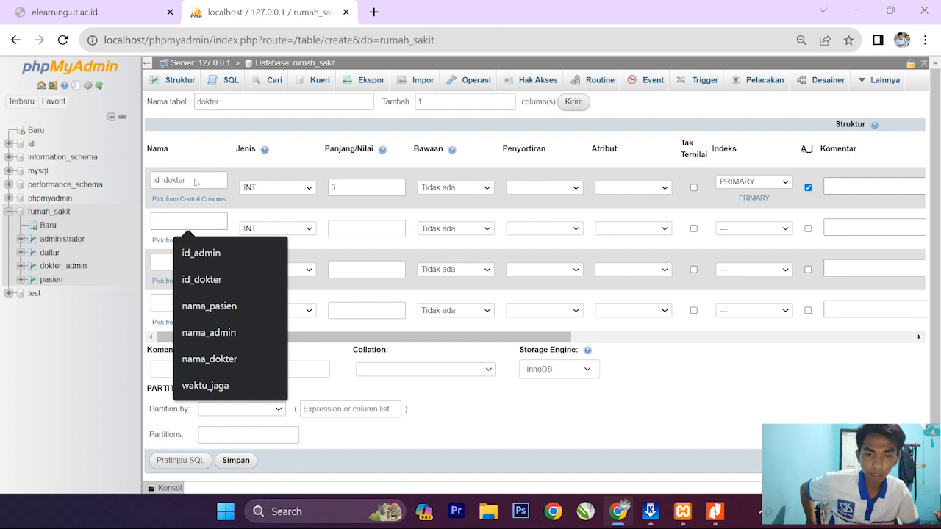
key(alt+Tab)
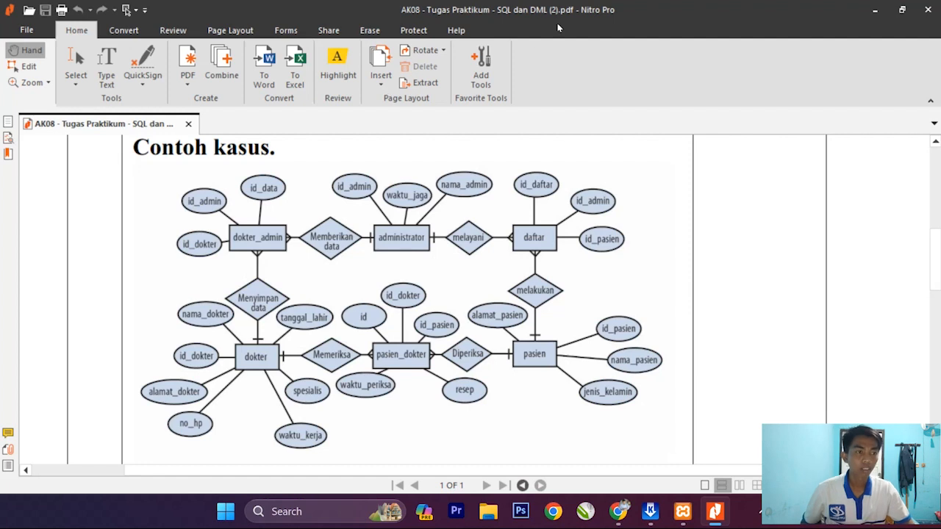
key(alt+Tab)
text(naa)
text(ma)
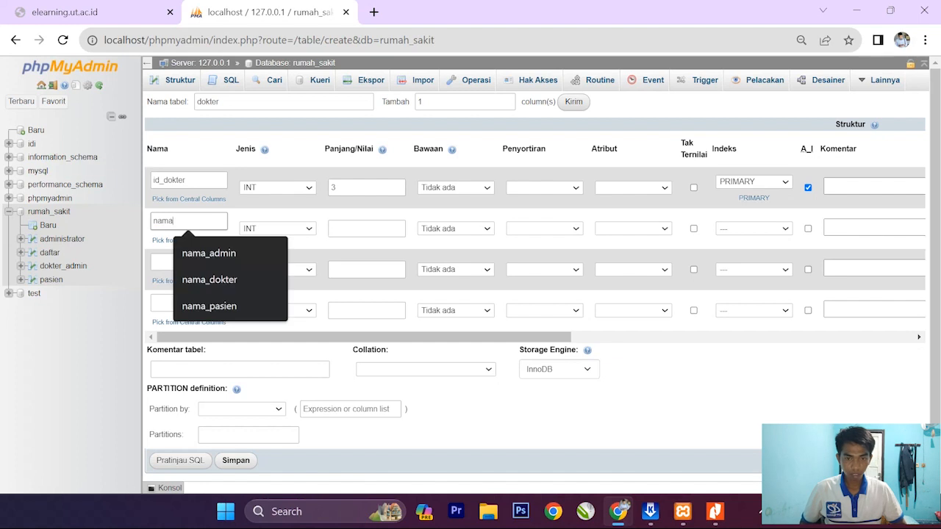
text(_dokter)
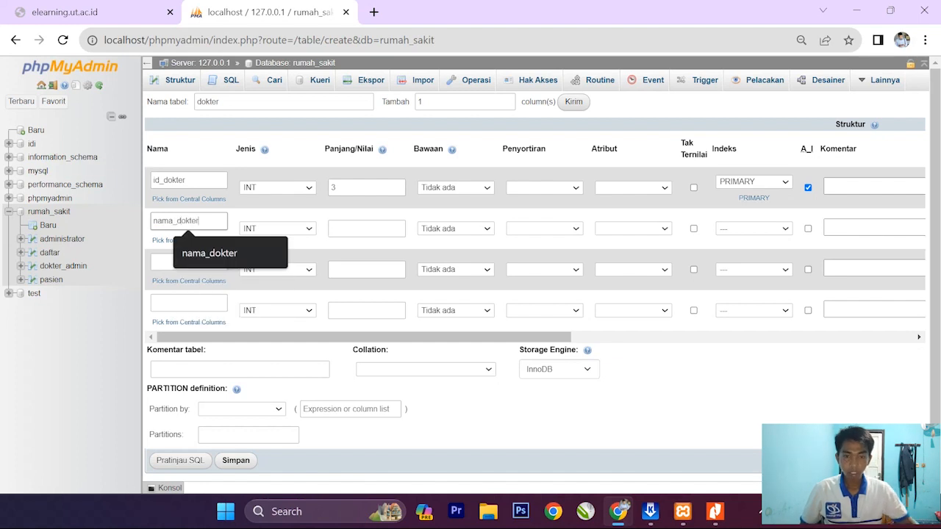
click(263, 228)
click(287, 248)
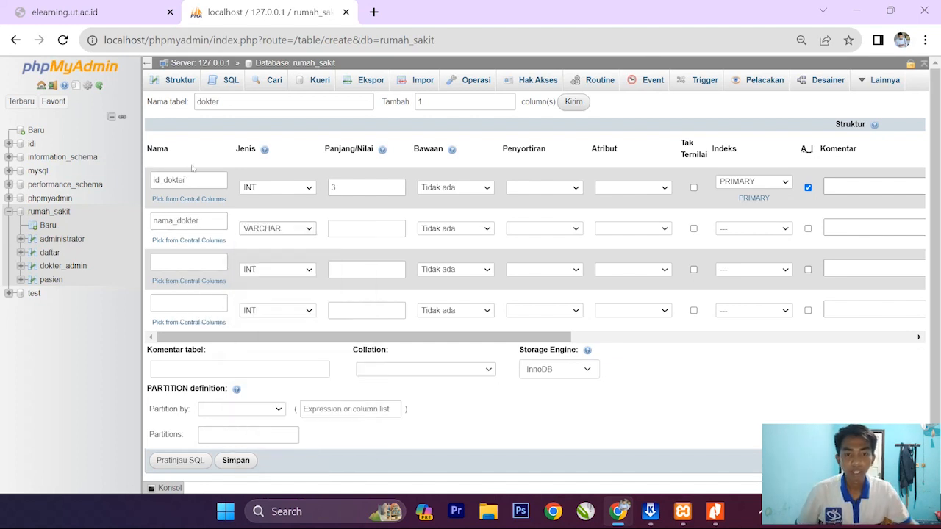
click(366, 228)
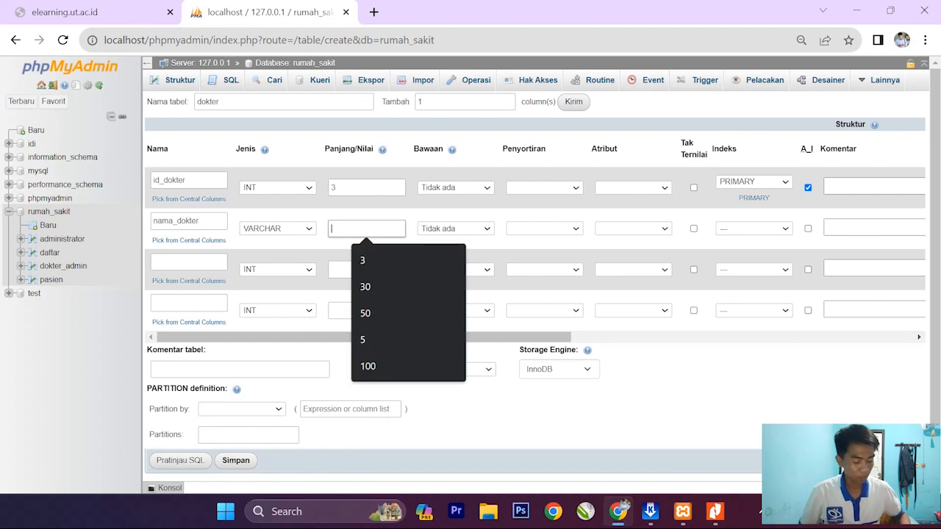
text(30)
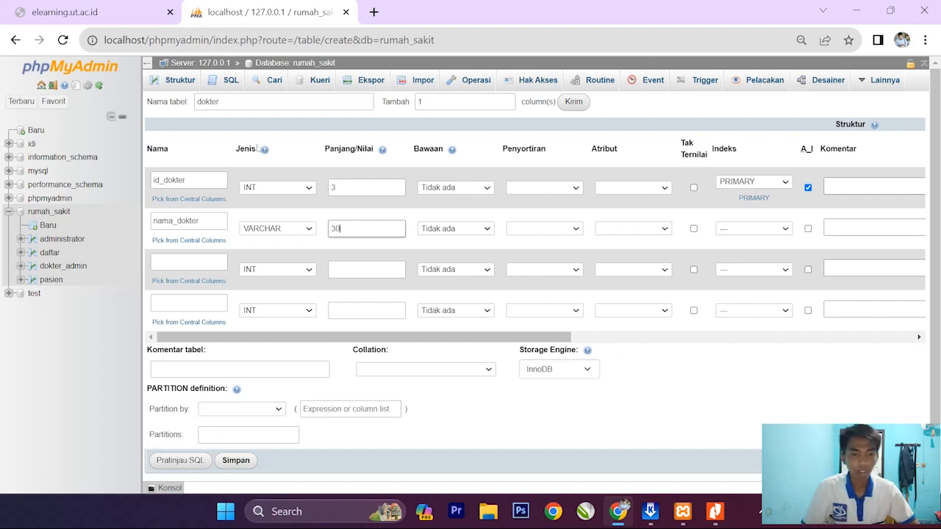
- Add the third column alamat_dokter as VARCHAR with length 100
click(188, 263)
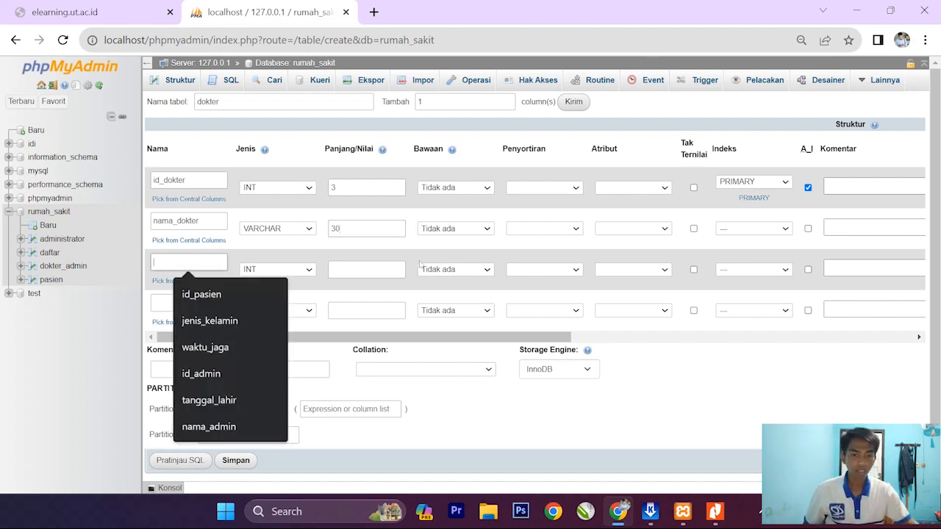
click(715, 510)
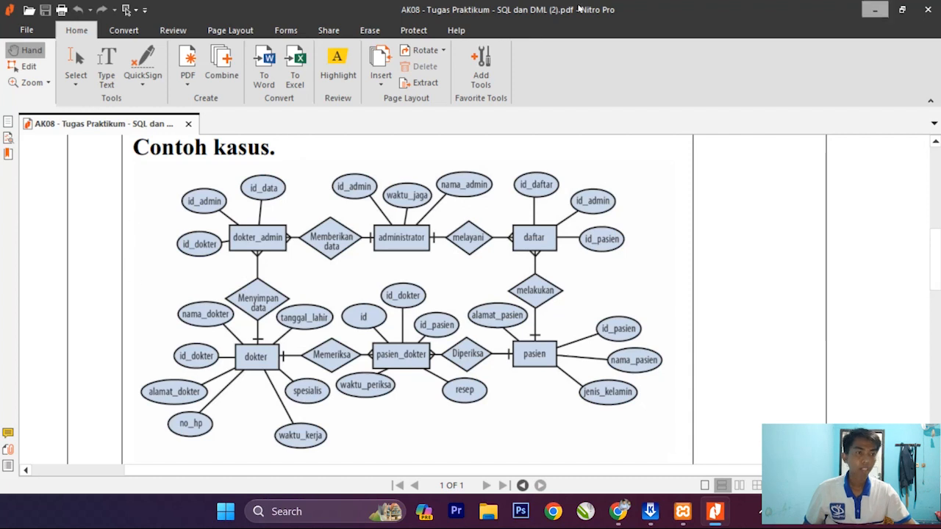
click(874, 9)
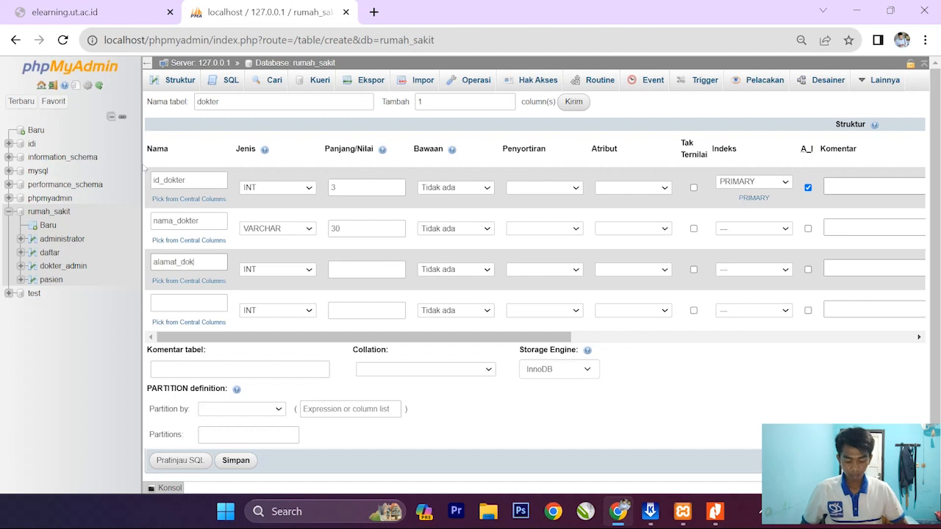
click(268, 270)
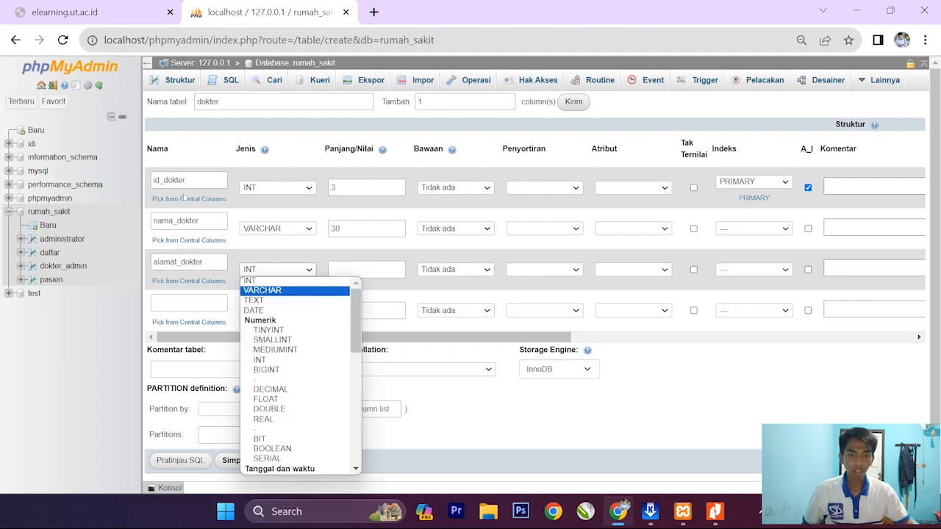
click(261, 290)
click(366, 268)
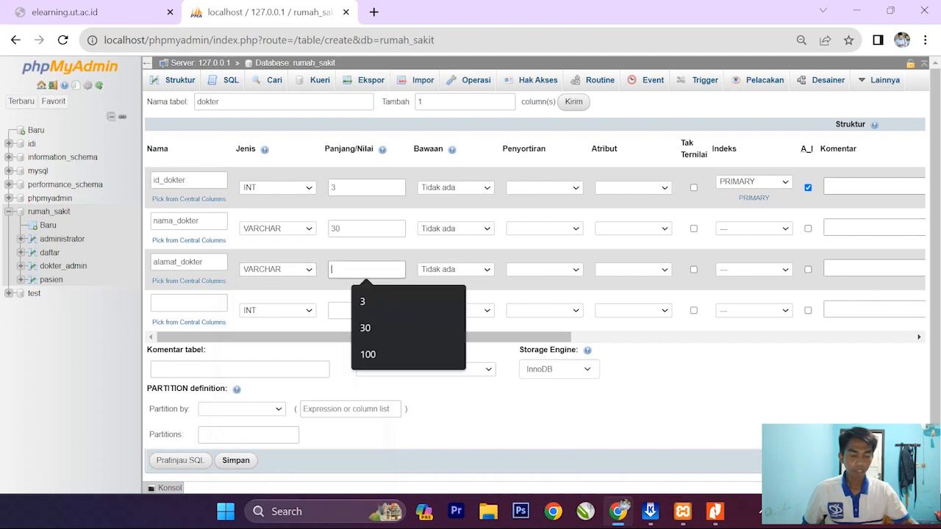
text(100)
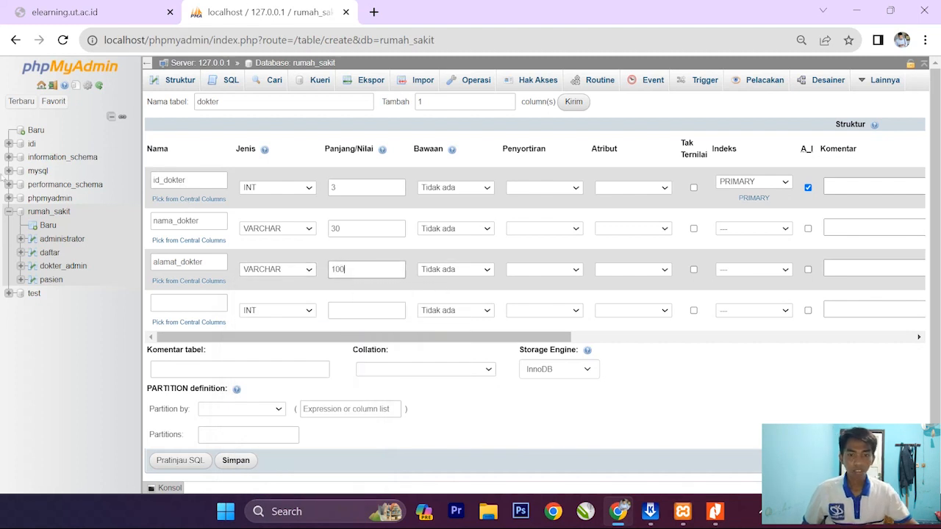
- Add the fourth column no_hp as VARCHAR with length 15
click(189, 302)
text(no_hp)
key(Tab)
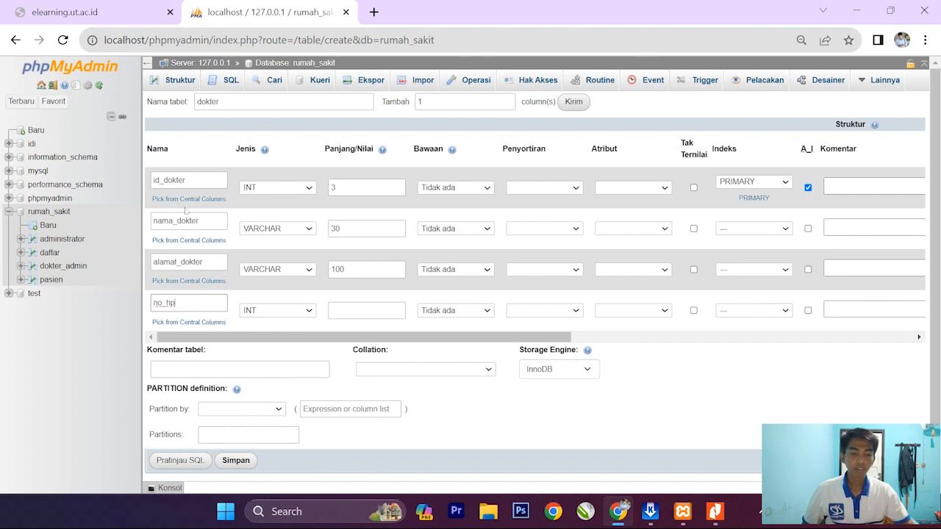
key(alt+Down)
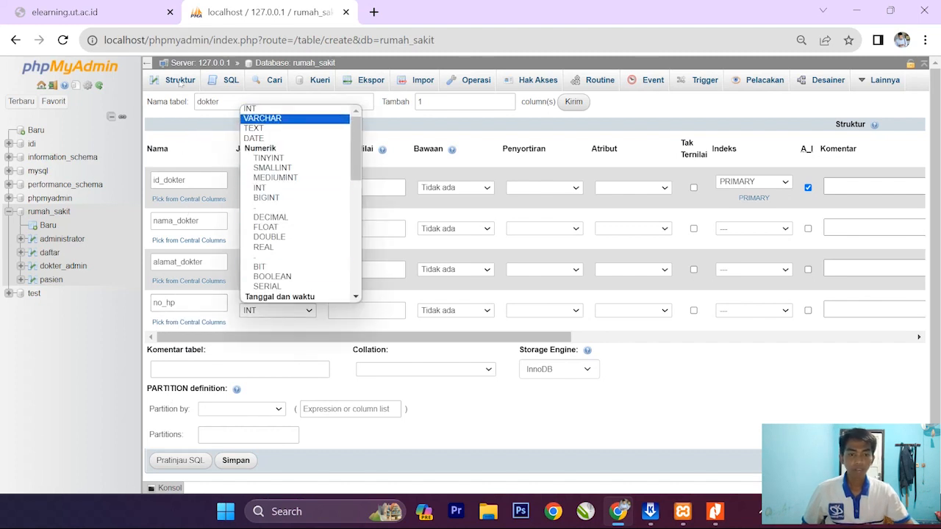
click(261, 118)
key(Tab)
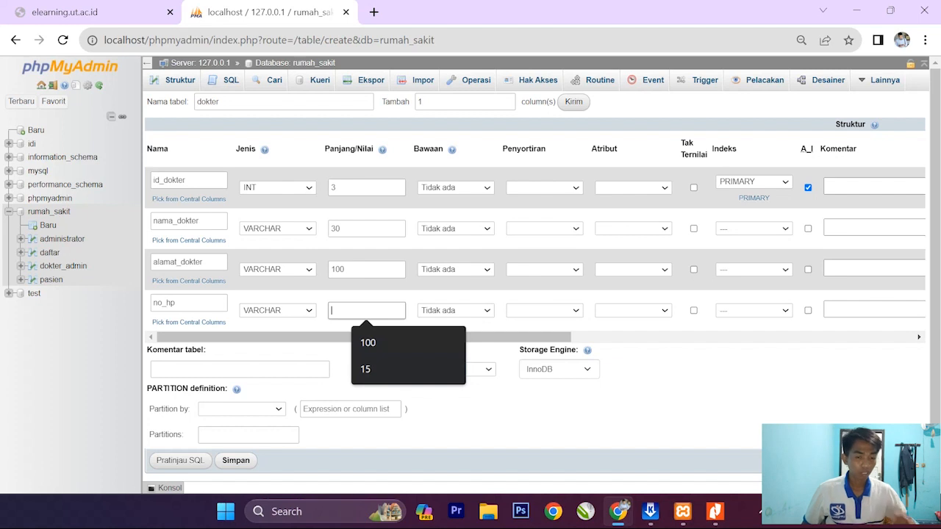
text(1)
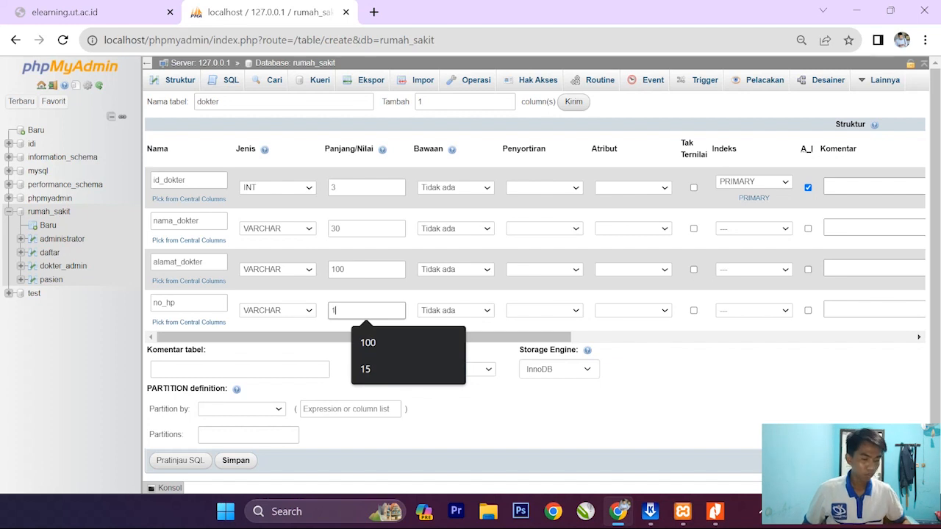
text(5)
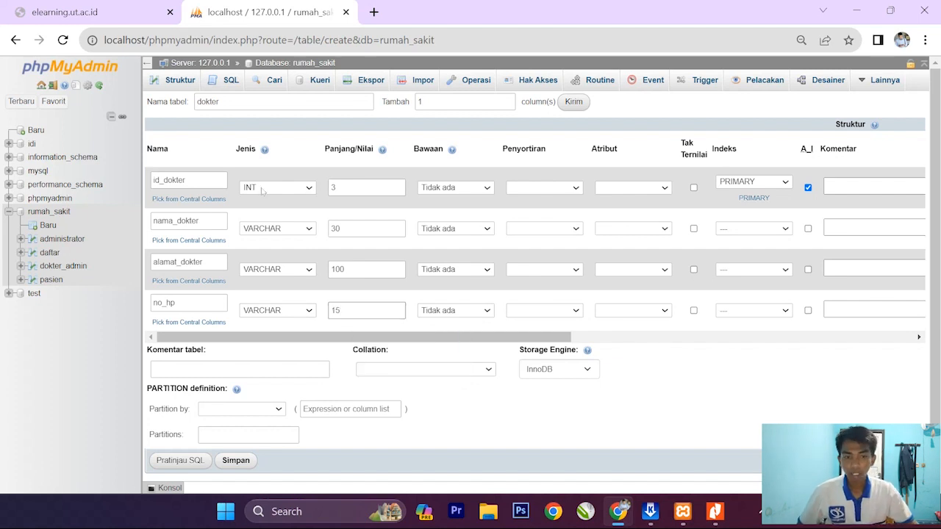
- After checking the ERD, add three blank column rows below no_hp in the dokter form
click(714, 511)
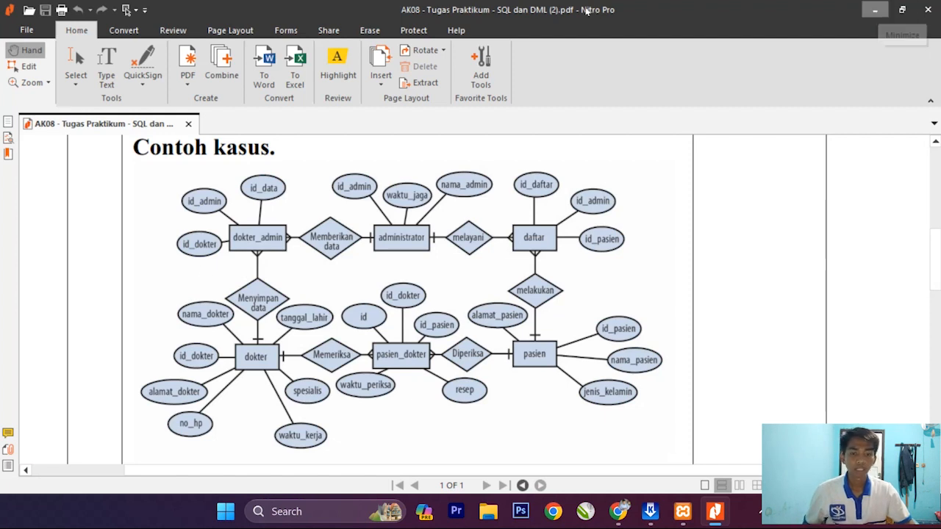
click(874, 10)
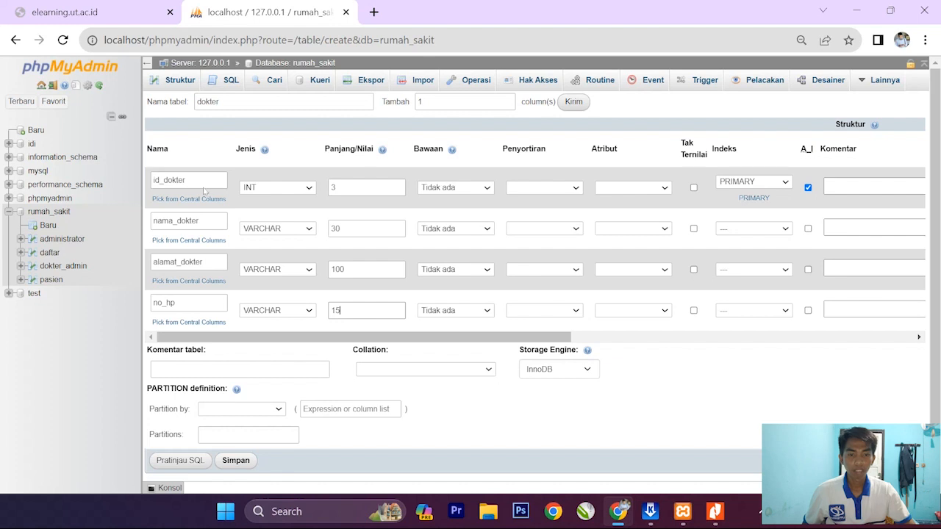
click(857, 11)
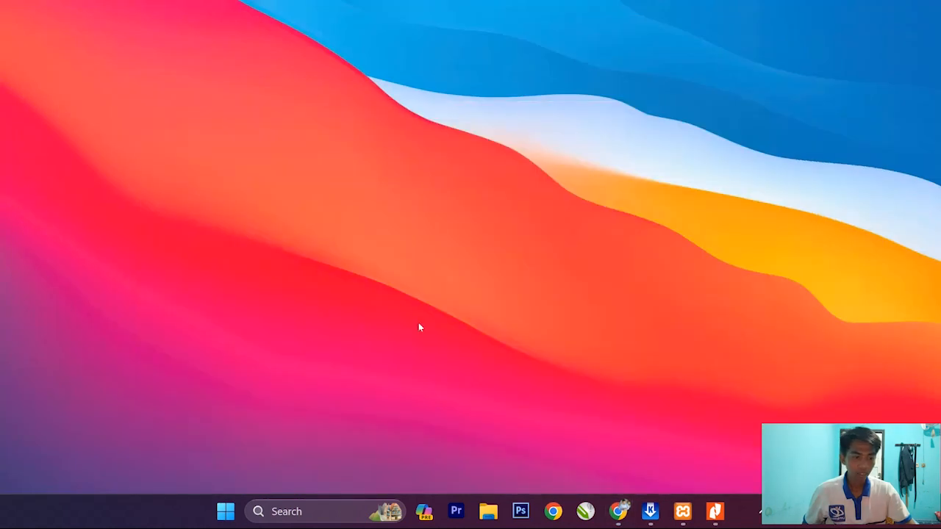
click(620, 512)
click(714, 512)
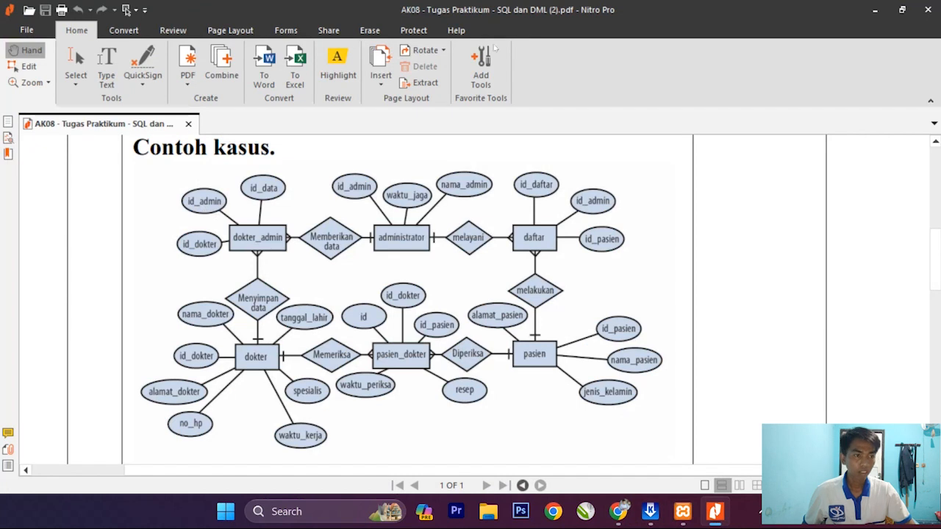
click(874, 9)
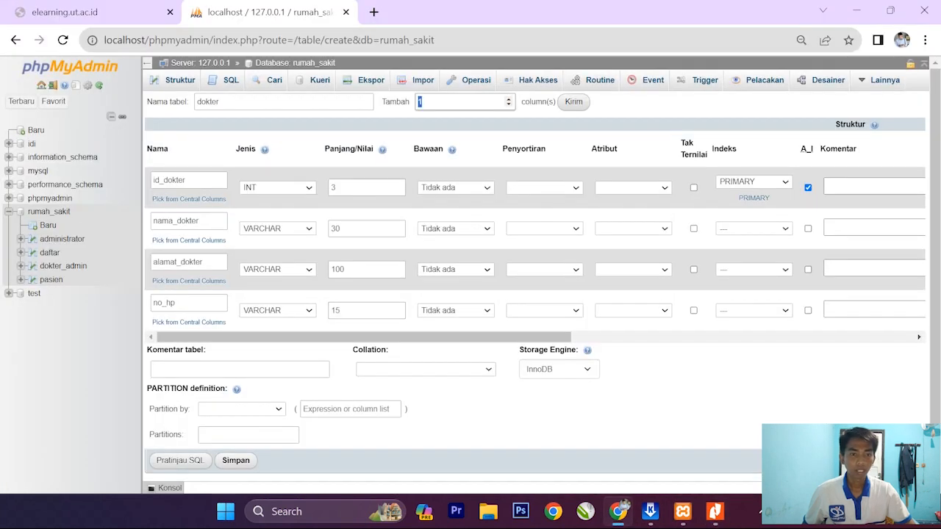
key(Return)
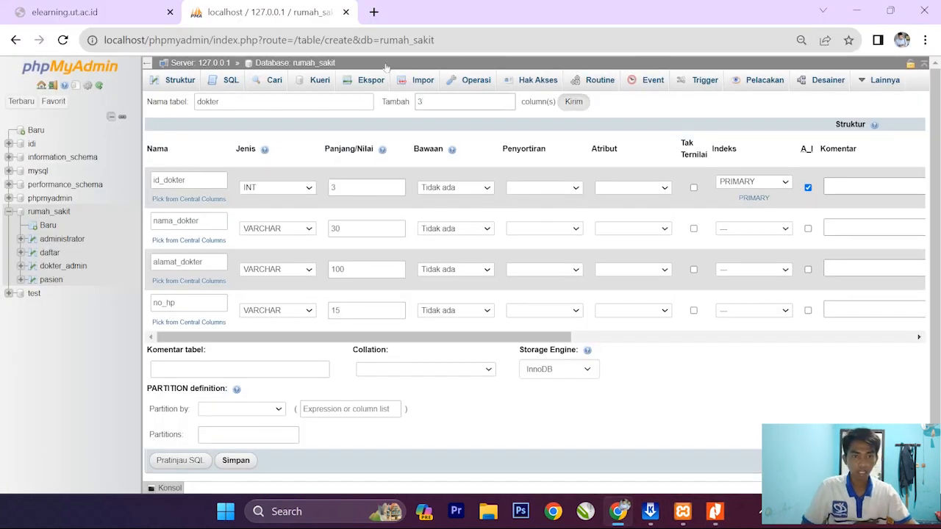
click(173, 344)
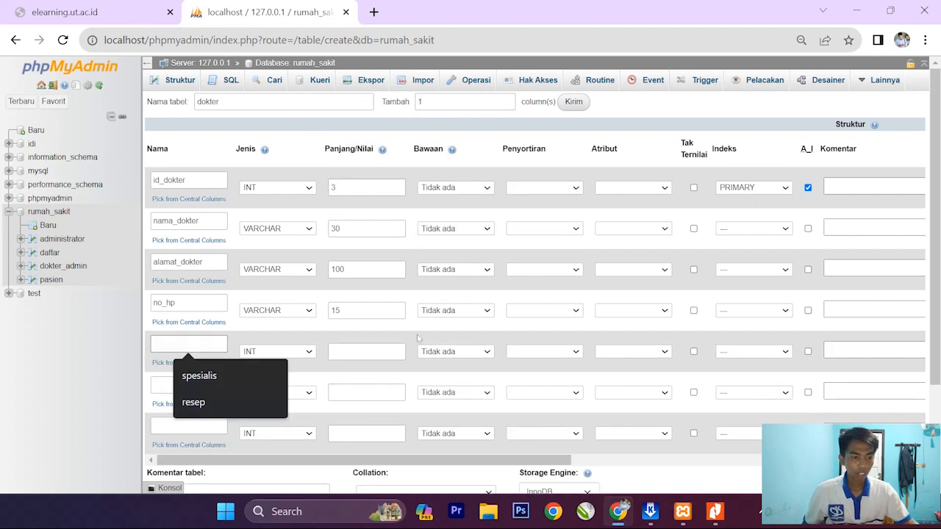
- Add the fifth column tanggal_lahir with type DATE
key(alt+Tab)
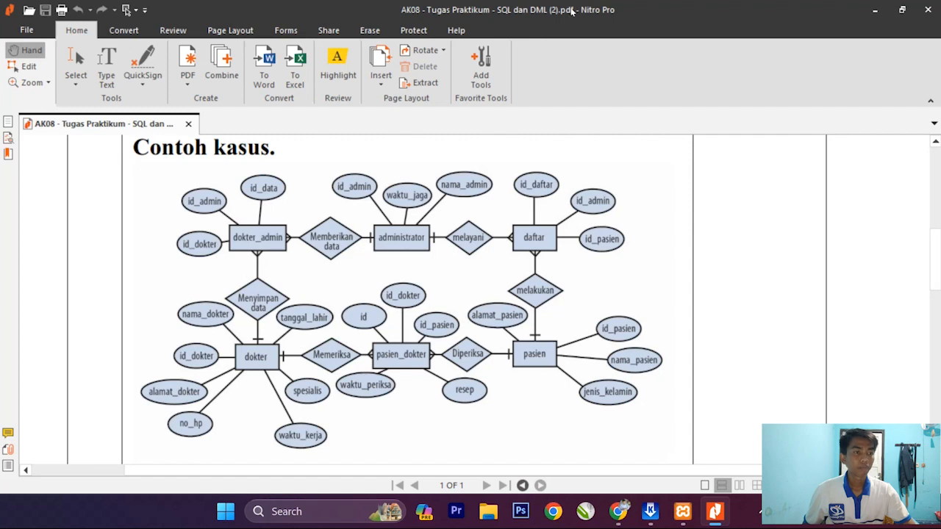
click(874, 9)
text(tanggal_lahir)
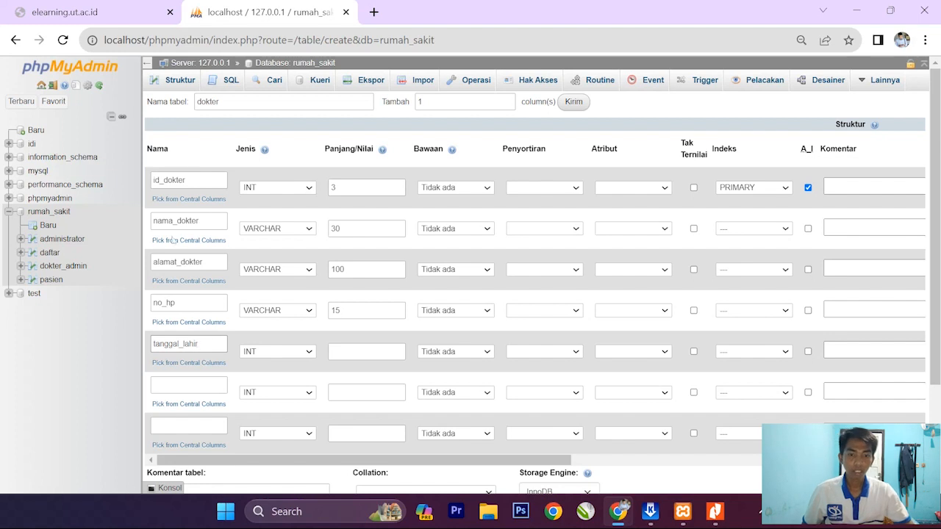
click(279, 352)
scroll(283, 241, down, 1)
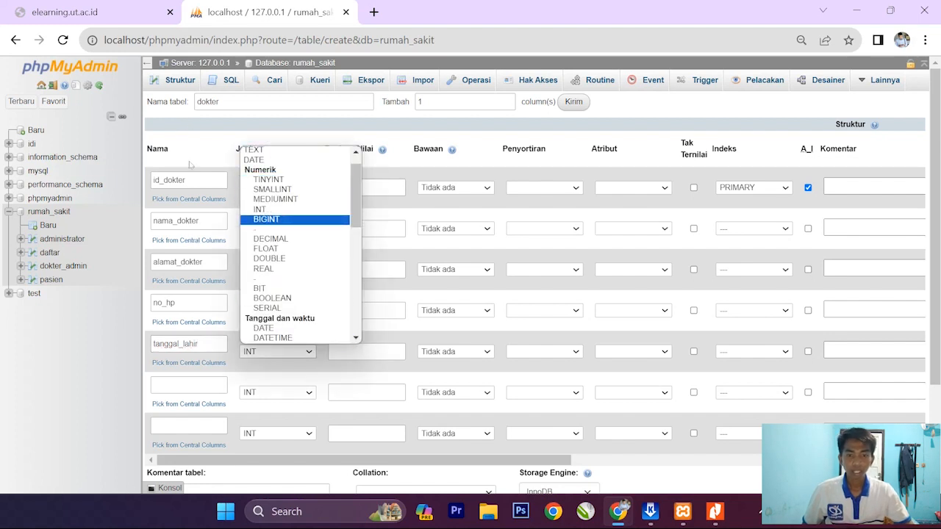
scroll(283, 251, up, 1)
click(254, 172)
- Add the sixth column spesialis as VARCHAR with length 15
click(189, 385)
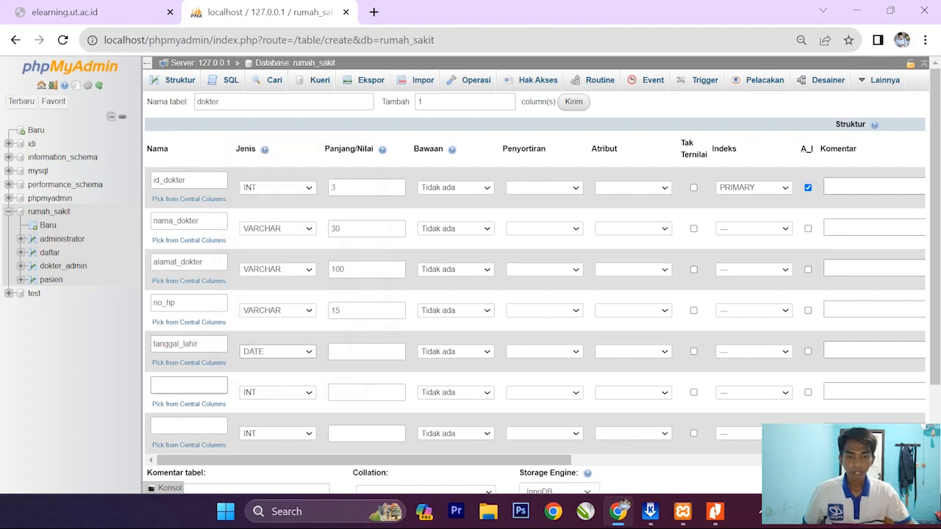
key(alt+Tab)
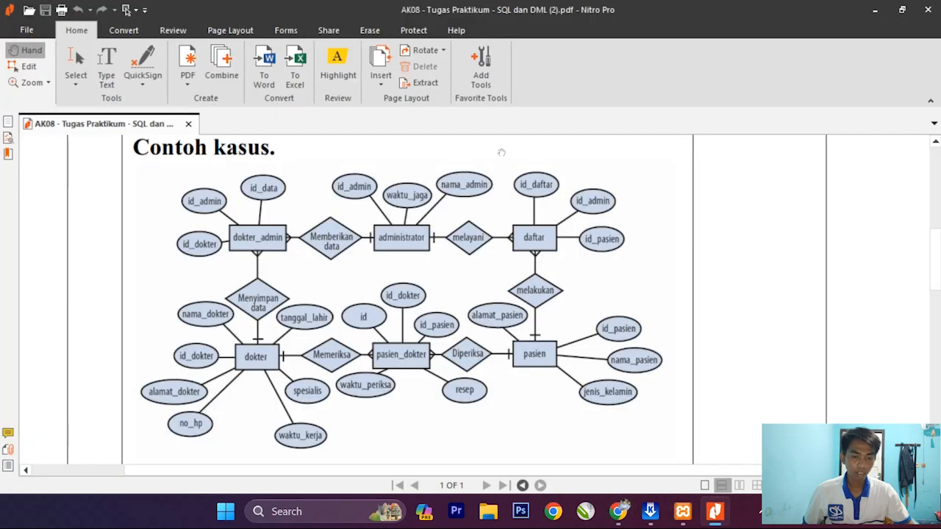
key(alt+Tab)
text(spe)
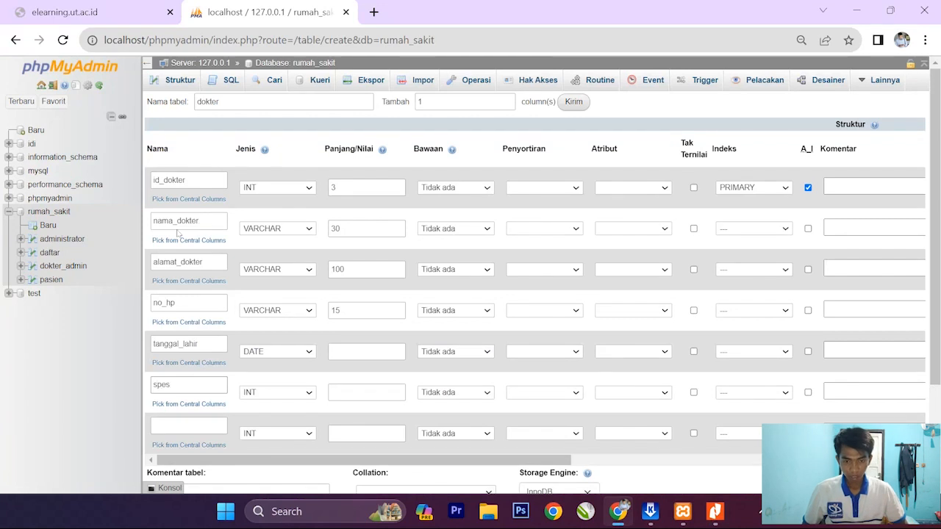
text(sialis)
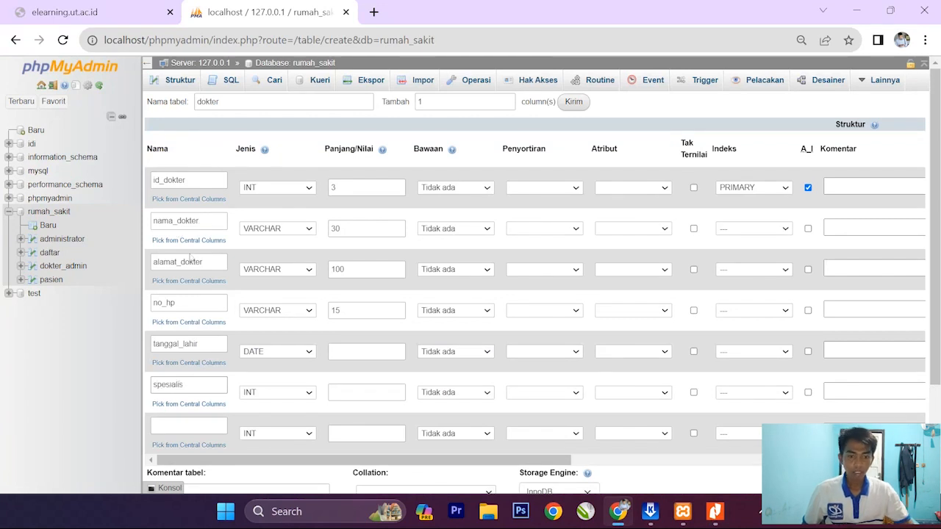
key(Tab)
key(alt+Down)
key(Up)
key(Up)
key(Up)
key(Up)
key(Up)
key(Up)
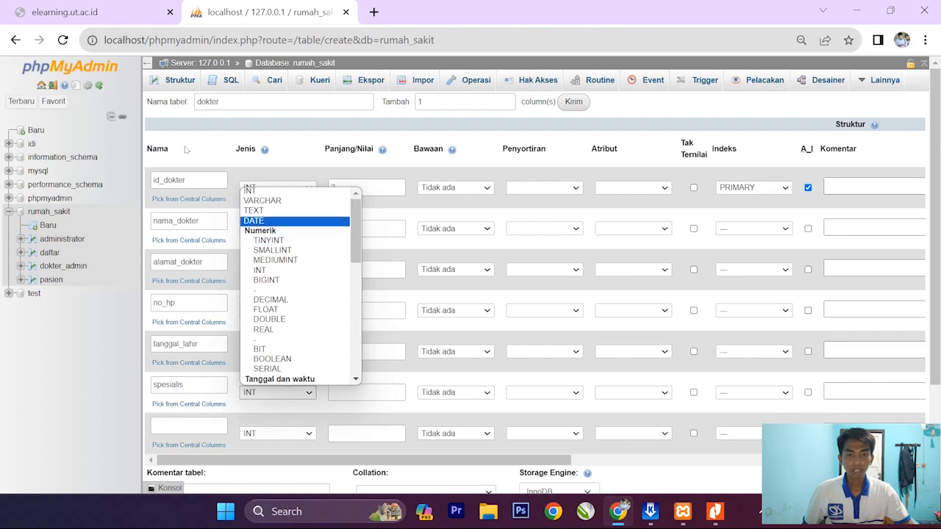
key(Return)
key(Tab)
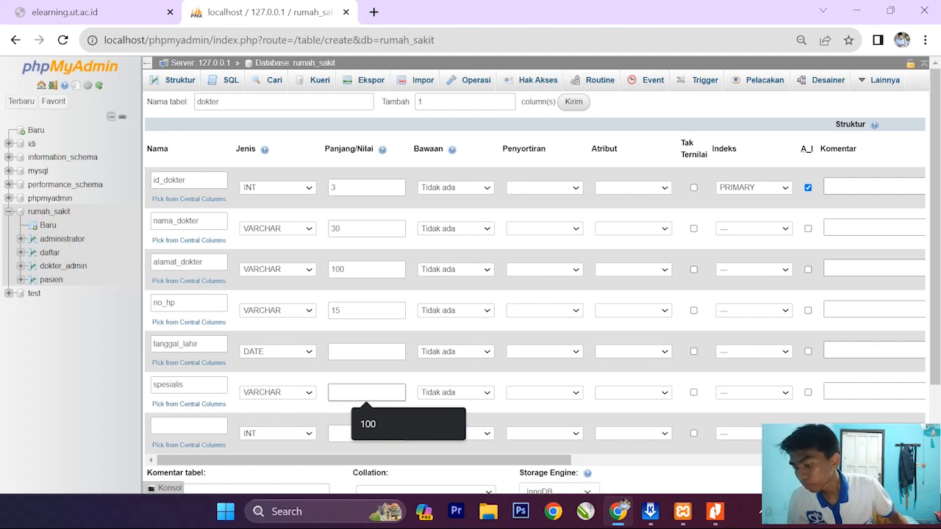
text(15)
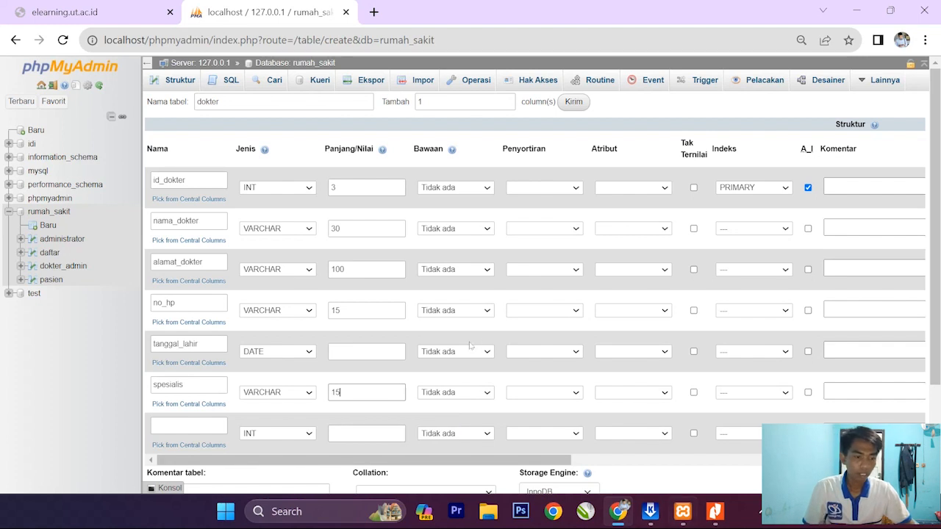
key(alt+Tab)
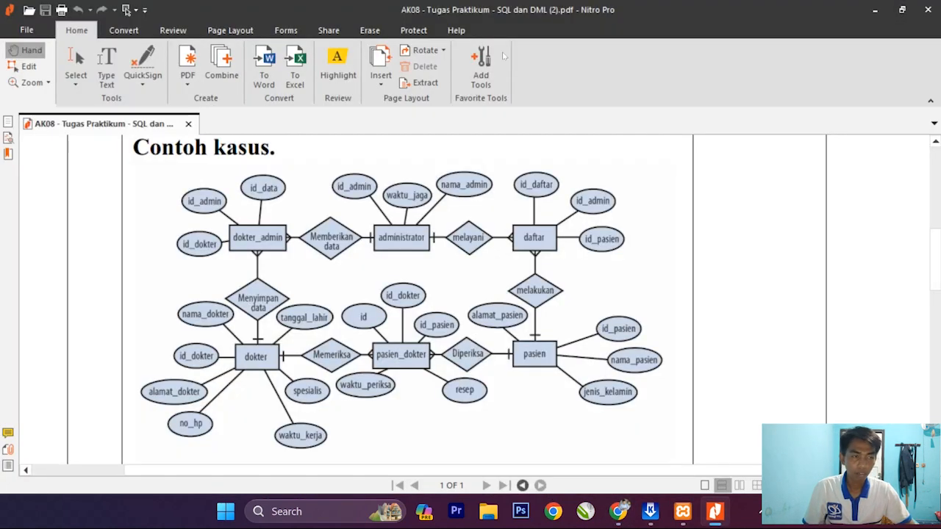
- Add the seventh column waktu_kerja as VARCHAR with length 100
click(875, 10)
click(177, 426)
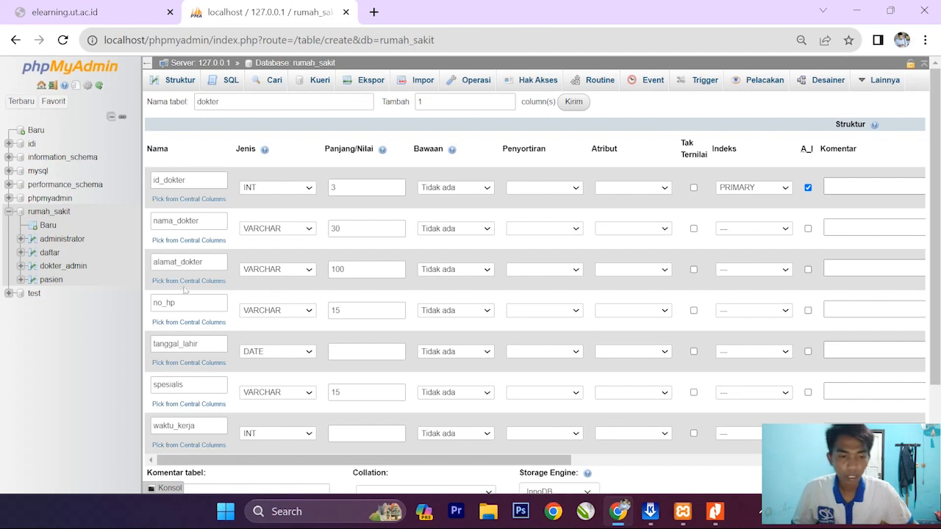
click(309, 433)
scroll(277, 292, down, 1)
scroll(276, 287, up, 1)
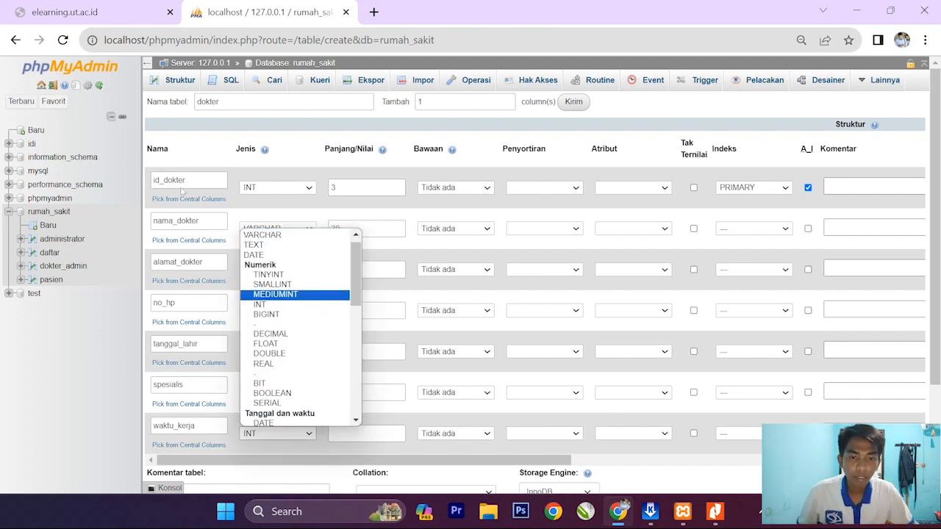
click(262, 242)
click(349, 432)
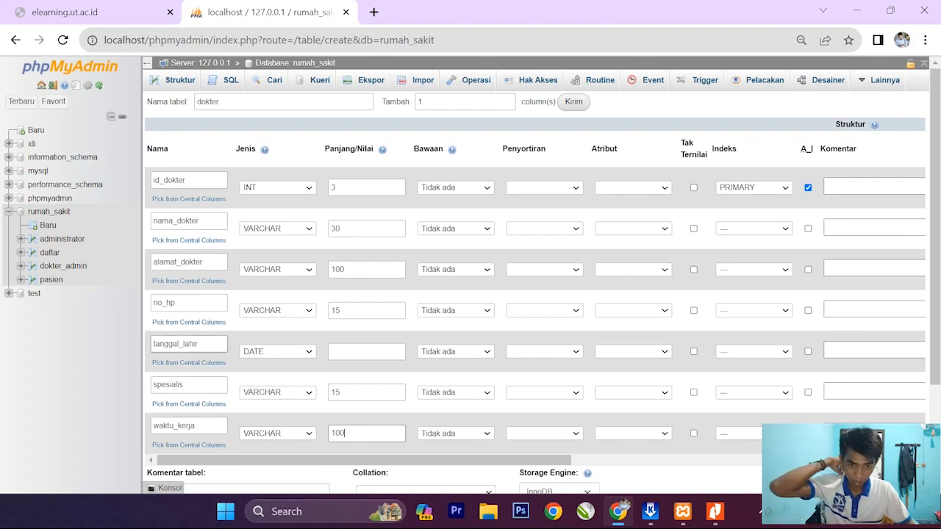
- Save the dokter table after checking its attributes against the ERD
click(714, 511)
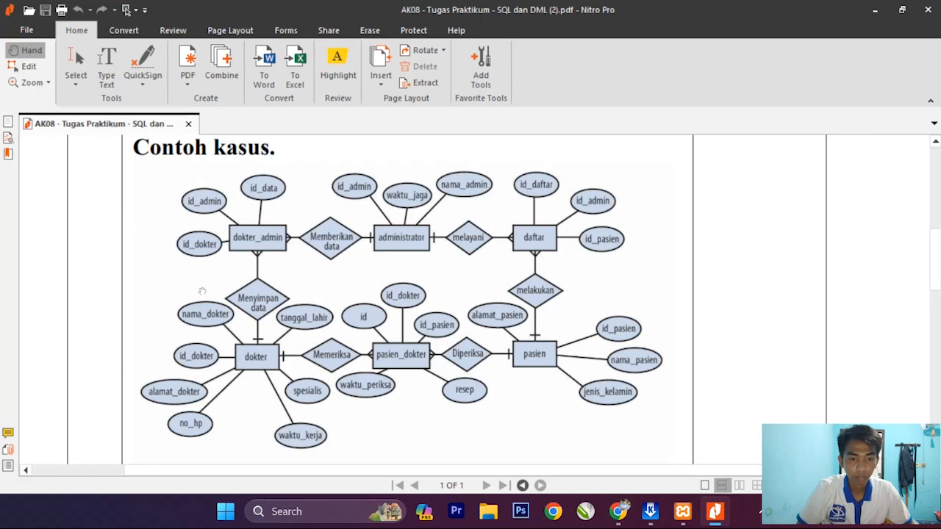
click(875, 9)
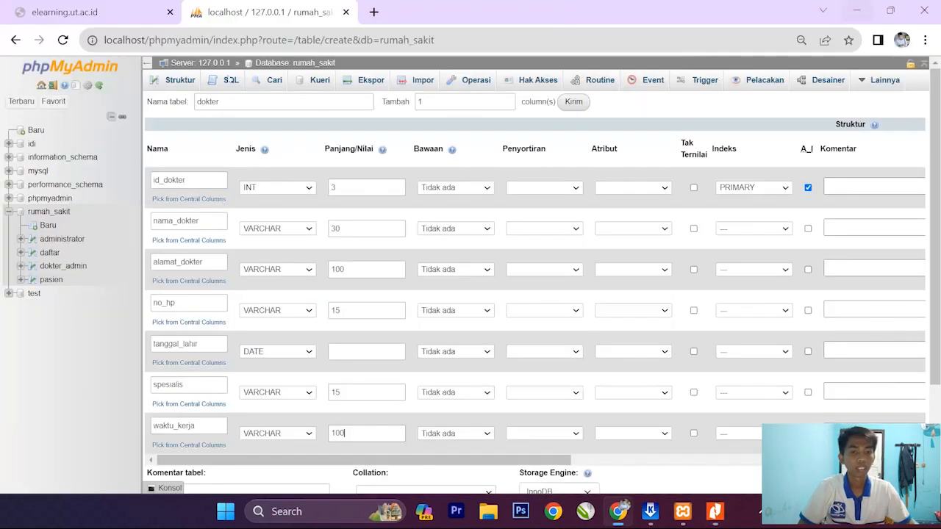
scroll(163, 303, down, 3)
click(236, 448)
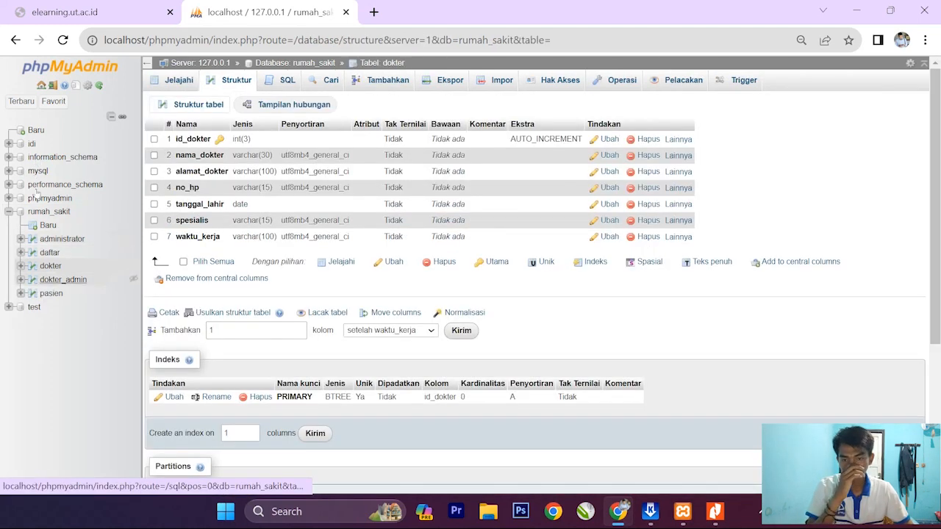
- Start a new blank table in the rumah_sakit database
click(714, 510)
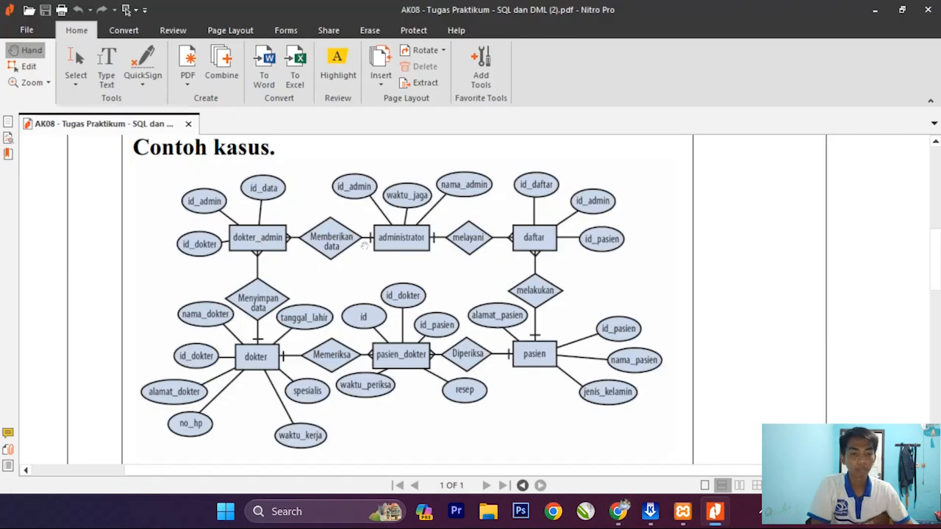
click(875, 10)
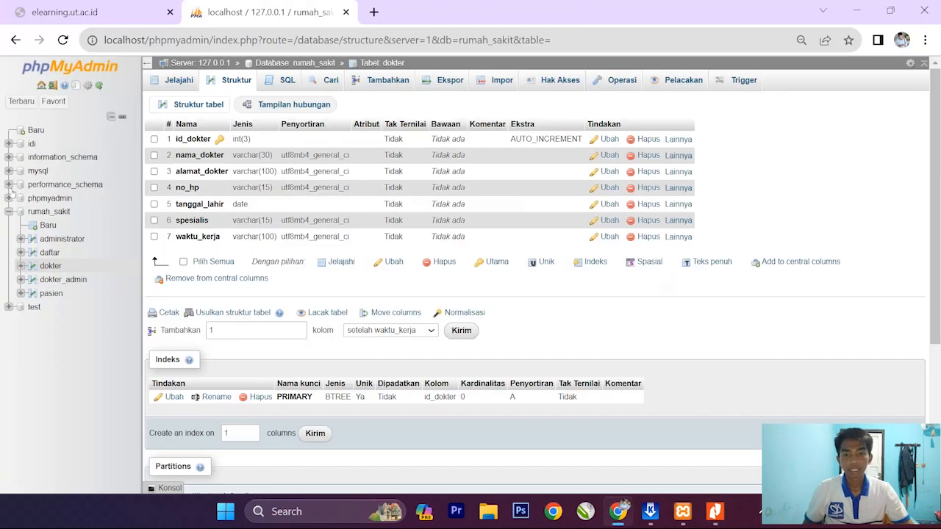
click(46, 224)
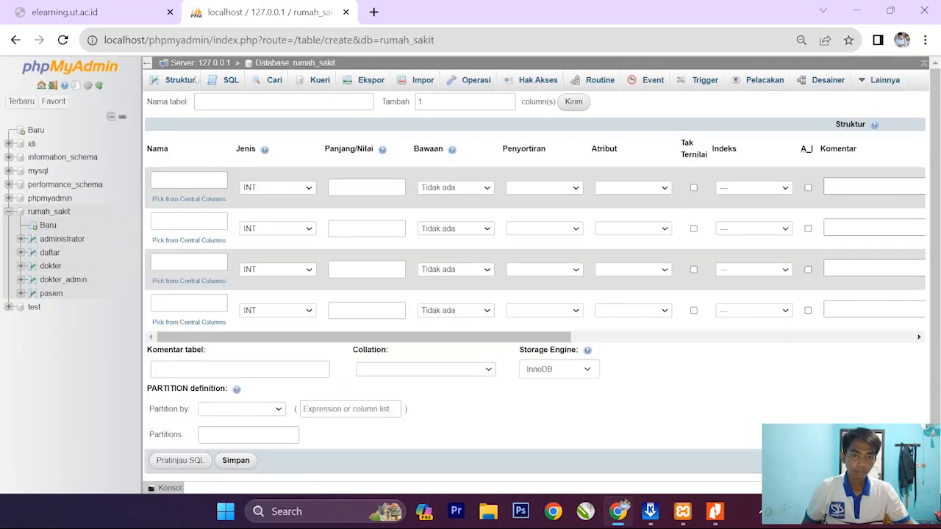
- Name the new table pasien_dokter, referring to the ERD
click(232, 101)
text(pasie)
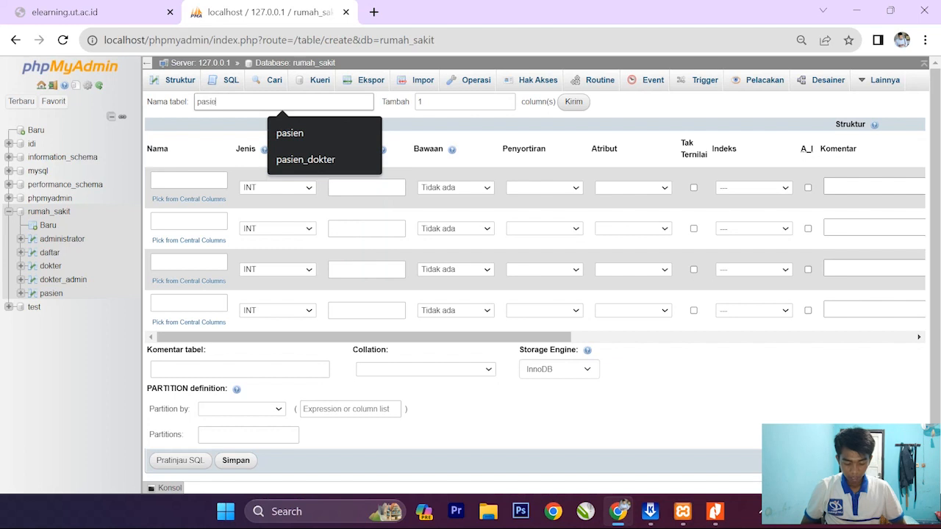
text(n_dokte)
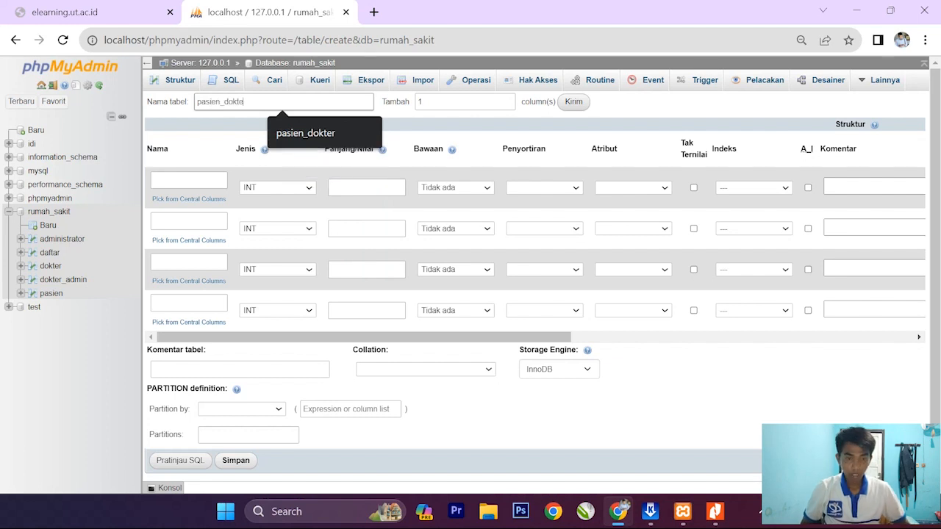
text(r)
key(Tab)
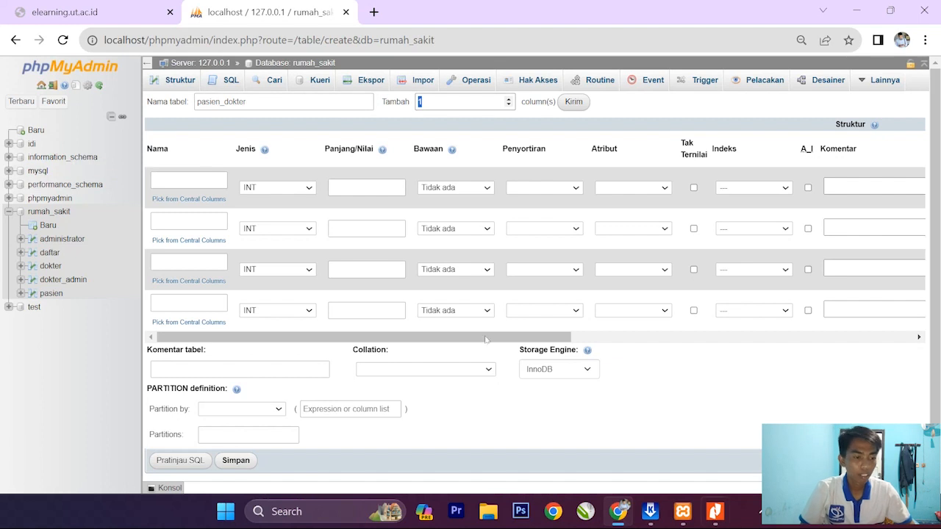
mouse_move(714, 513)
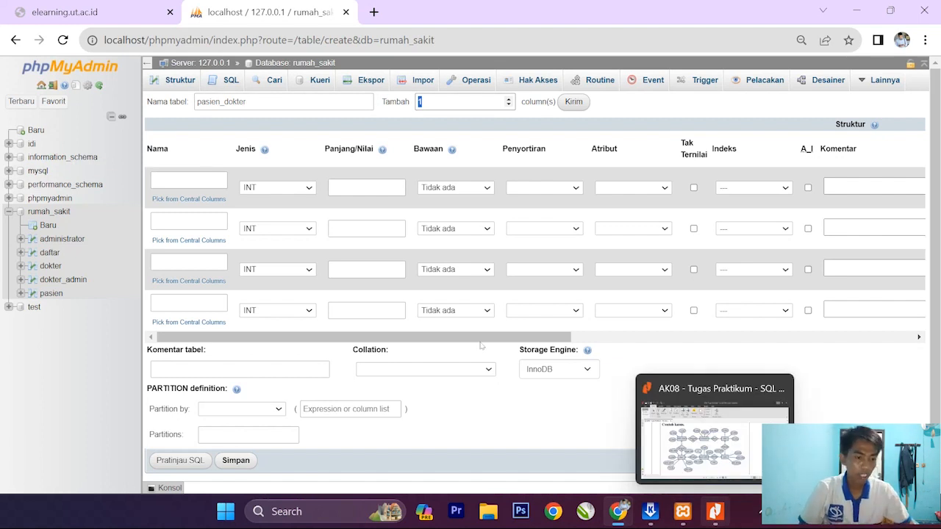
key(alt+Tab)
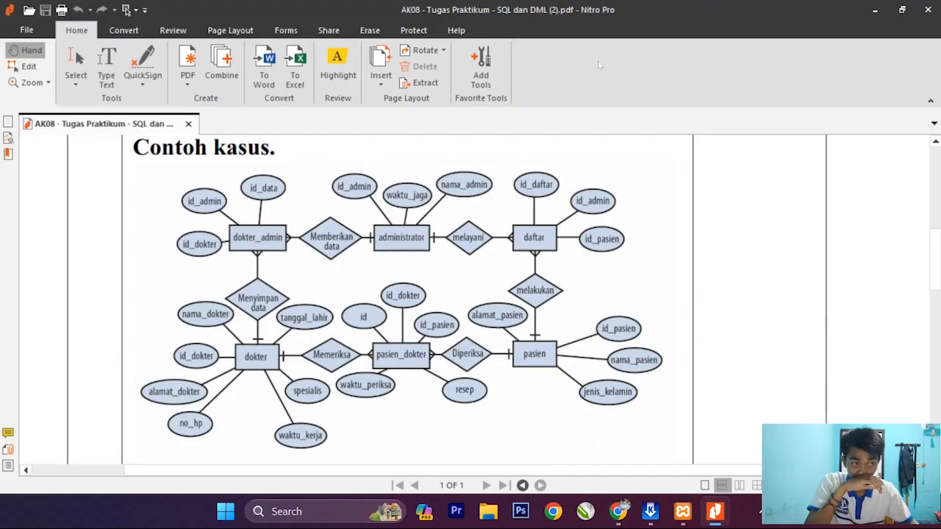
key(alt+Tab)
- Add the first column id as INT with length 3 and begin making it primary
click(188, 180)
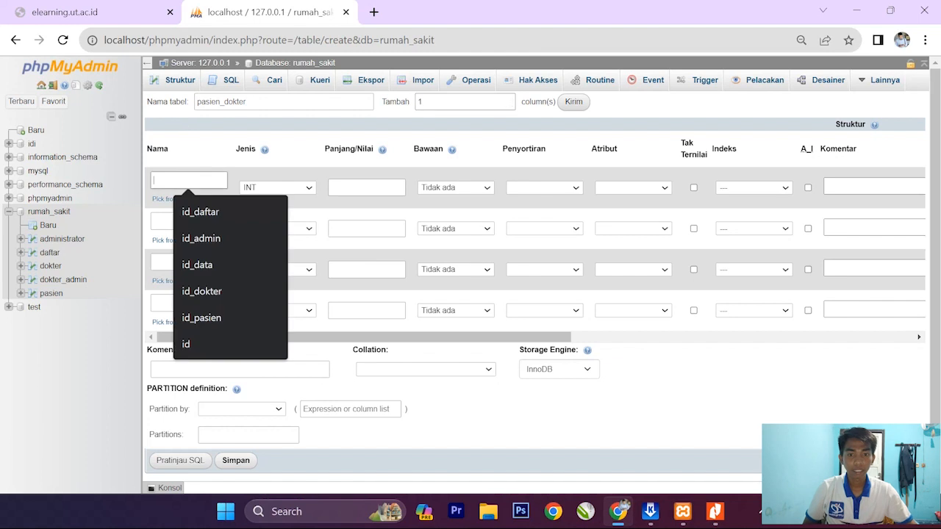
text(id)
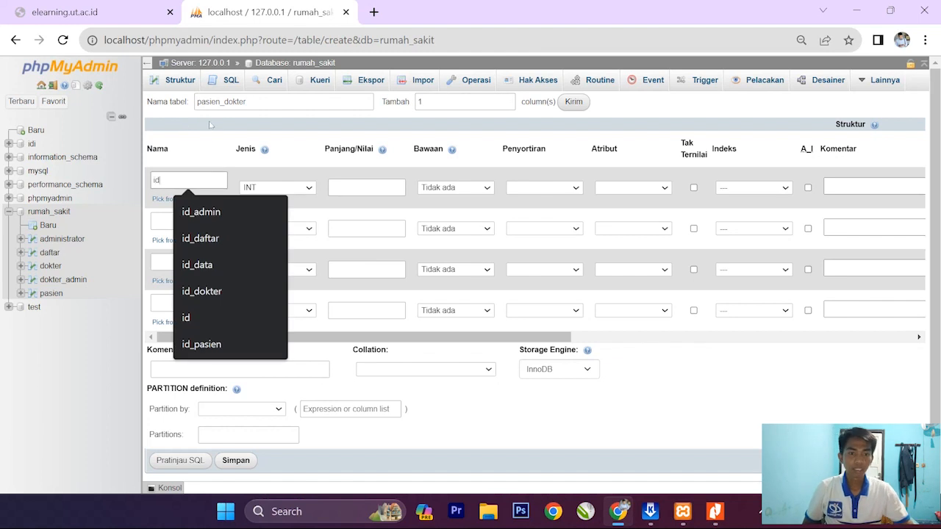
click(345, 187)
click(748, 188)
- Confirm id as the auto-increment primary key and add id_dokter as INT(3)
click(748, 209)
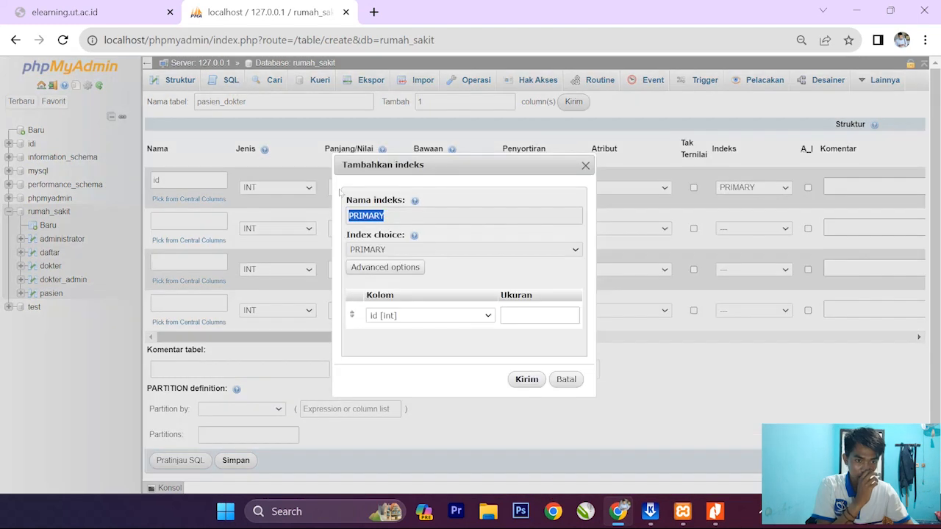
click(526, 380)
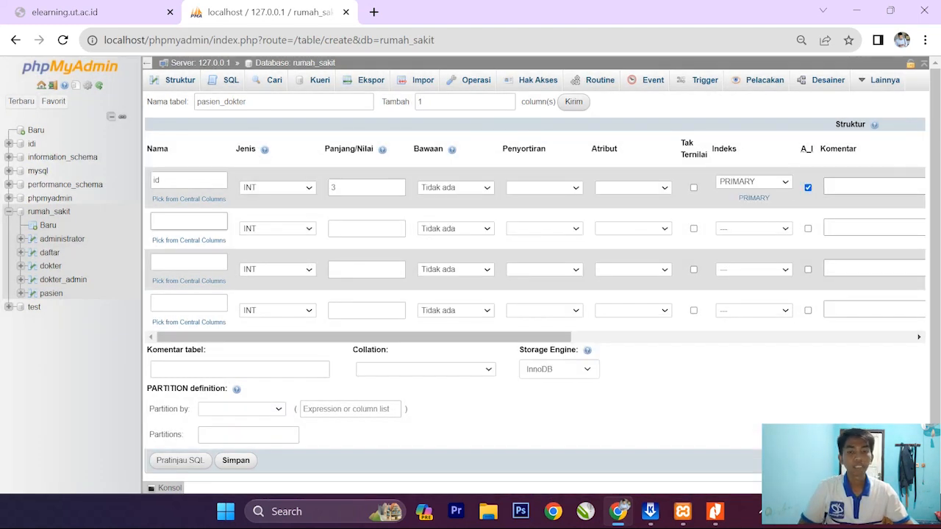
click(189, 221)
key(alt+Tab)
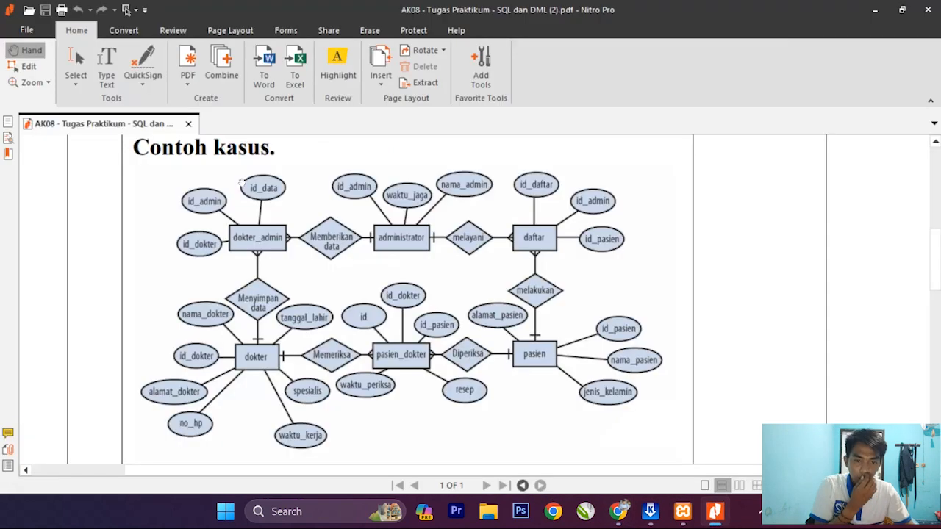
click(875, 11)
text(id)
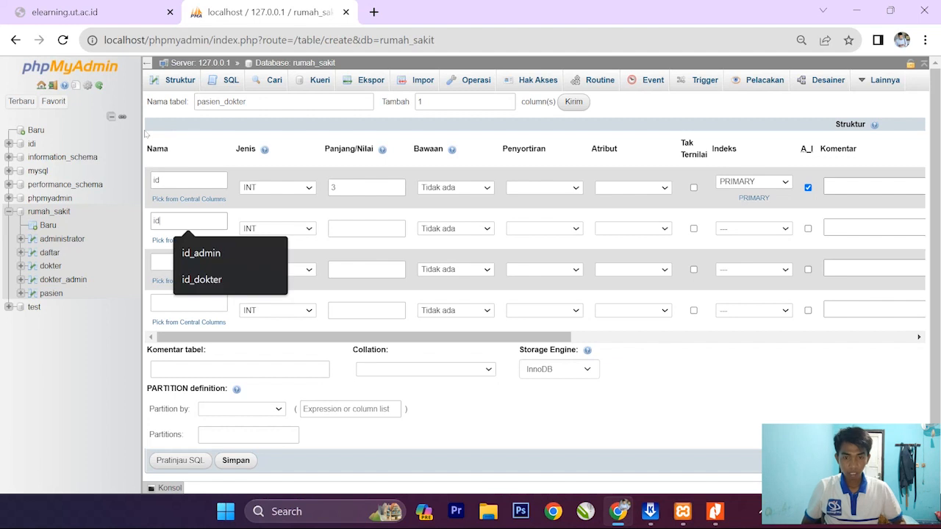
text(_dokter)
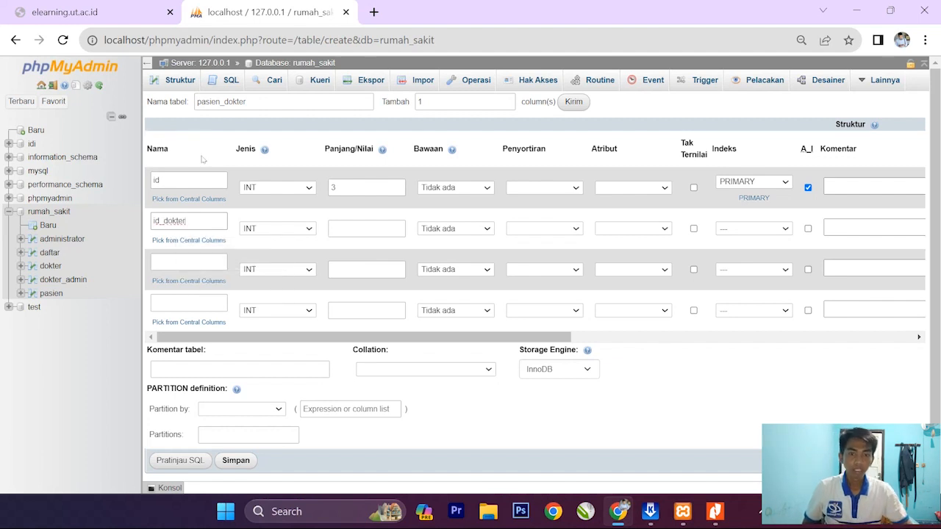
click(297, 230)
click(366, 228)
text(3)
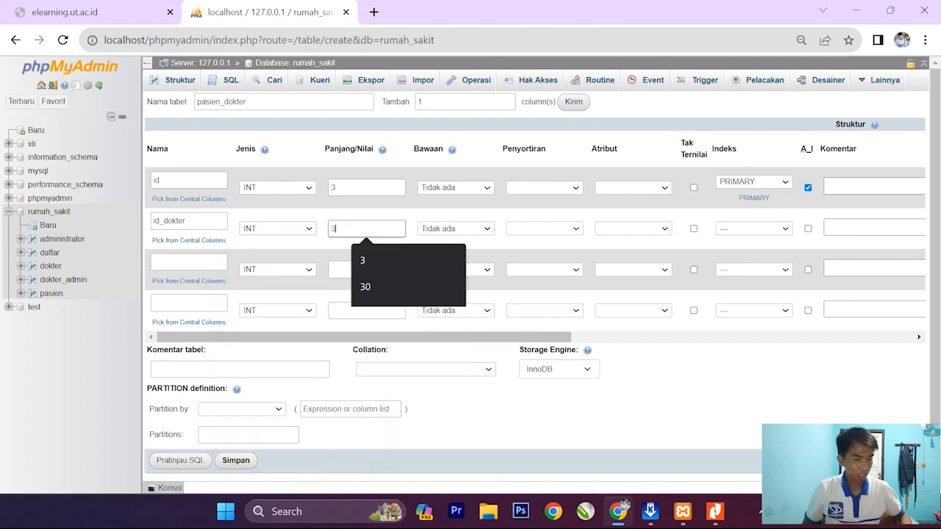
- Add the third column id_pasien as INT with length 3
click(189, 263)
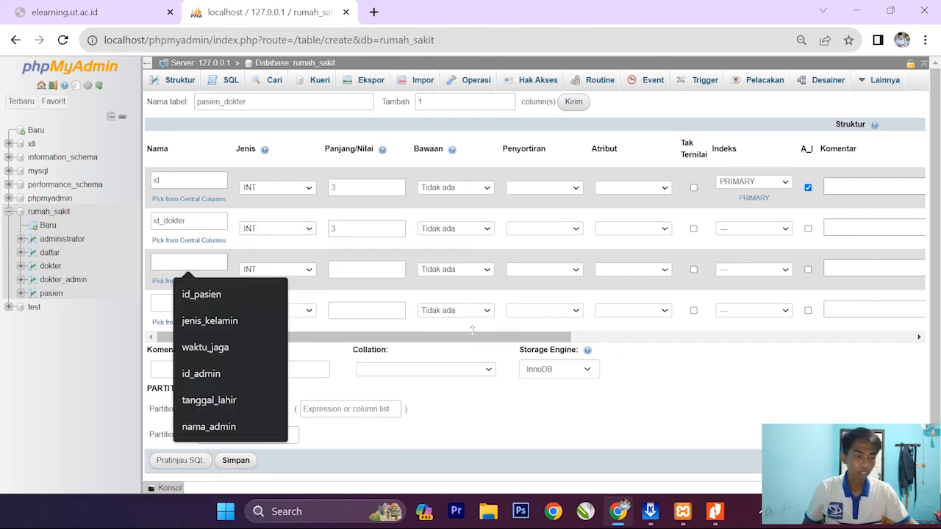
key(alt+Tab)
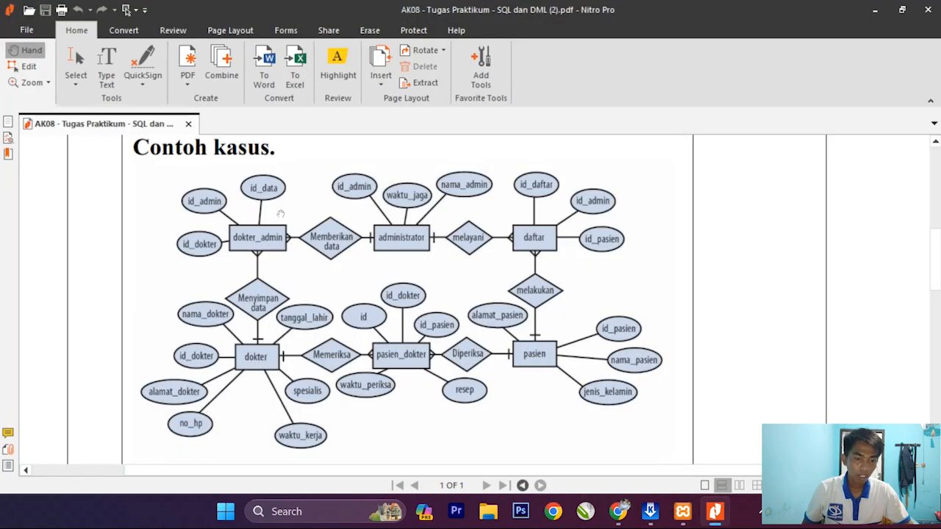
key(alt+Tab)
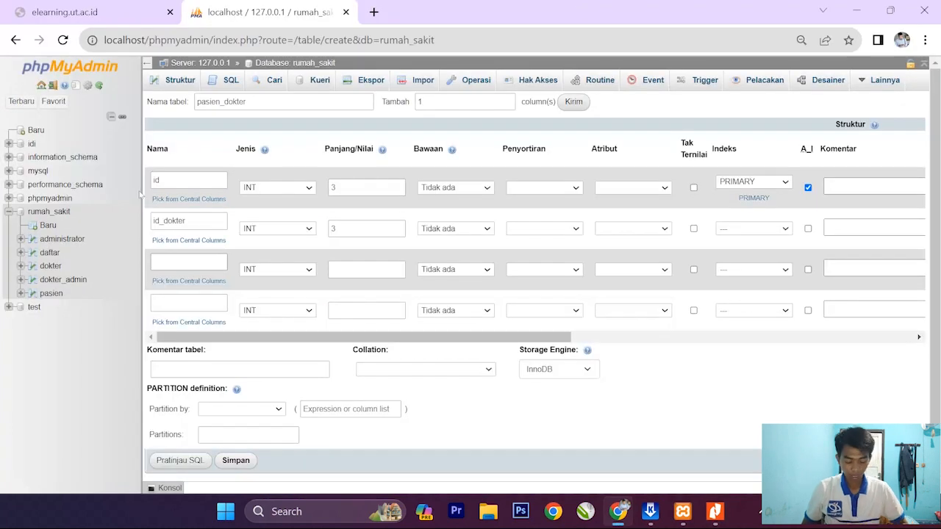
text(id_pasien)
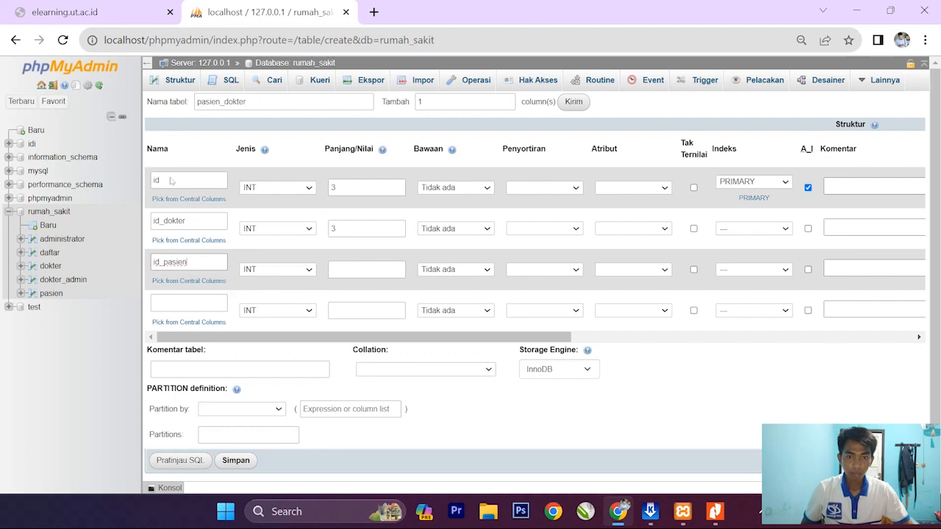
click(365, 270)
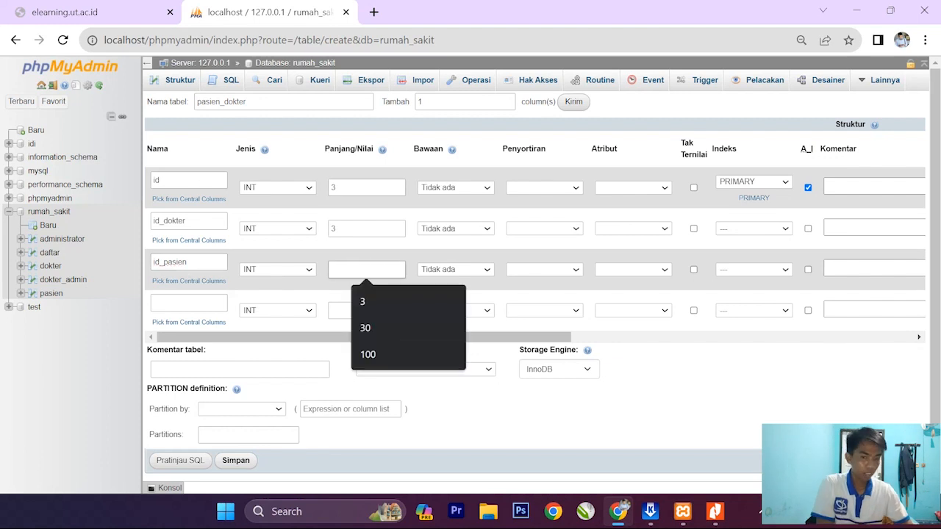
text(3)
- Add the fourth column resep as VARCHAR with length 100
click(189, 302)
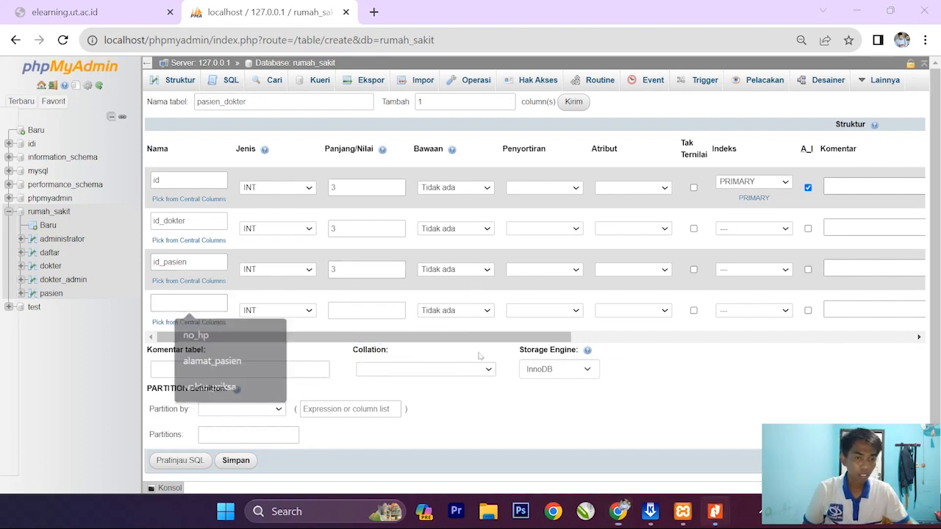
key(alt+Tab)
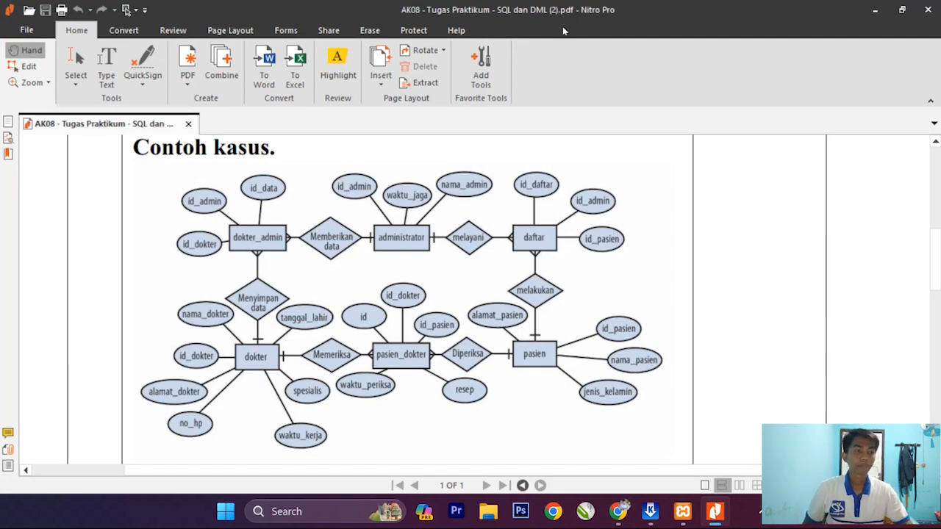
key(alt+Tab)
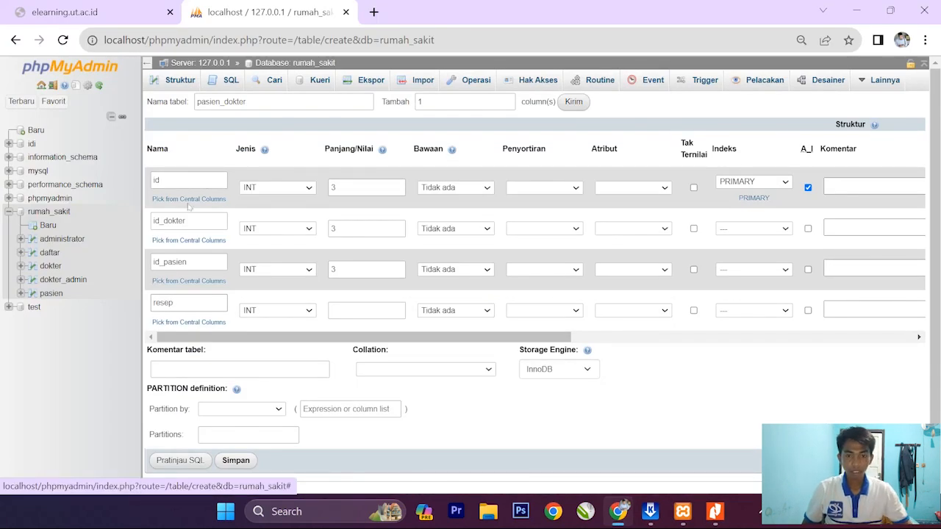
click(277, 310)
click(264, 118)
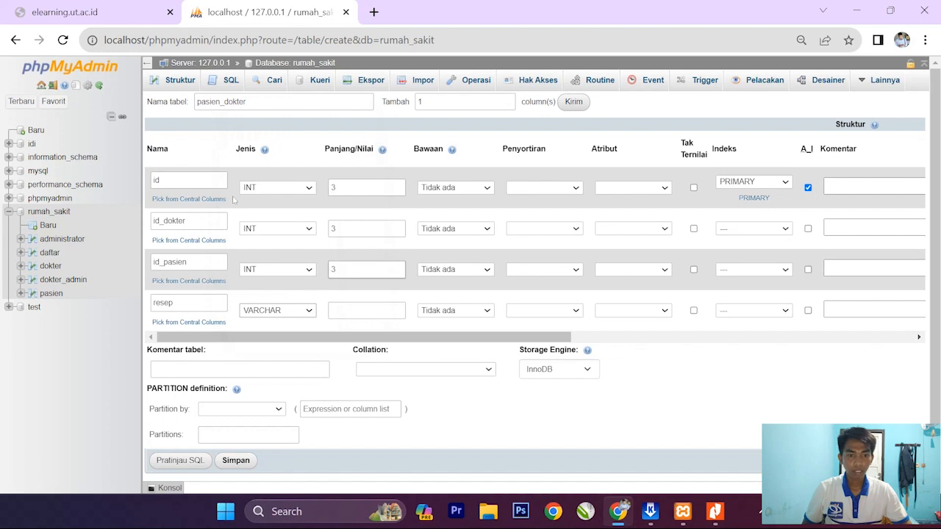
click(366, 310)
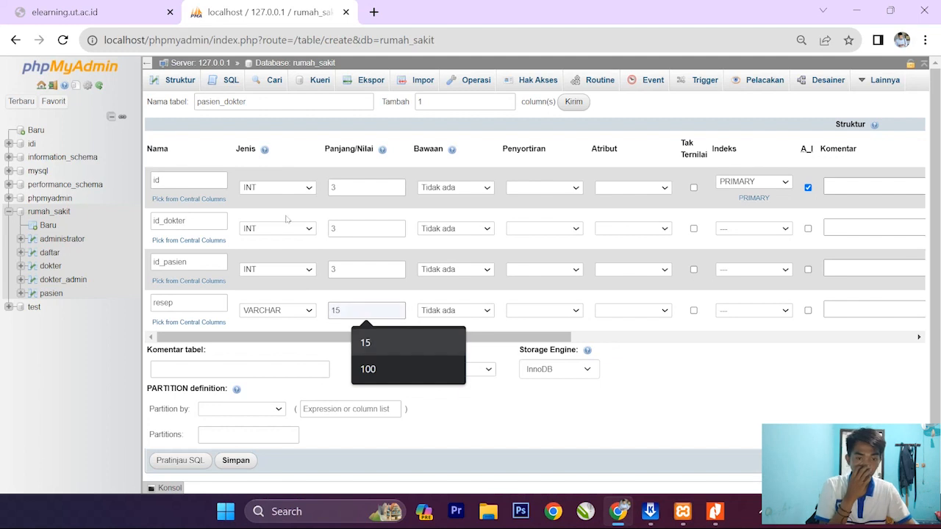
text(100)
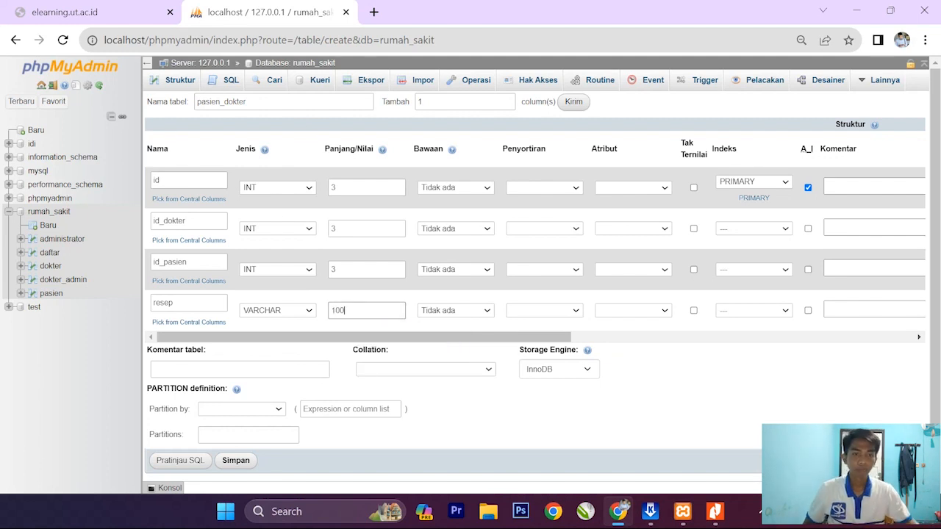
- Add one more column row and define waktu_priksa as a DATE column
click(573, 101)
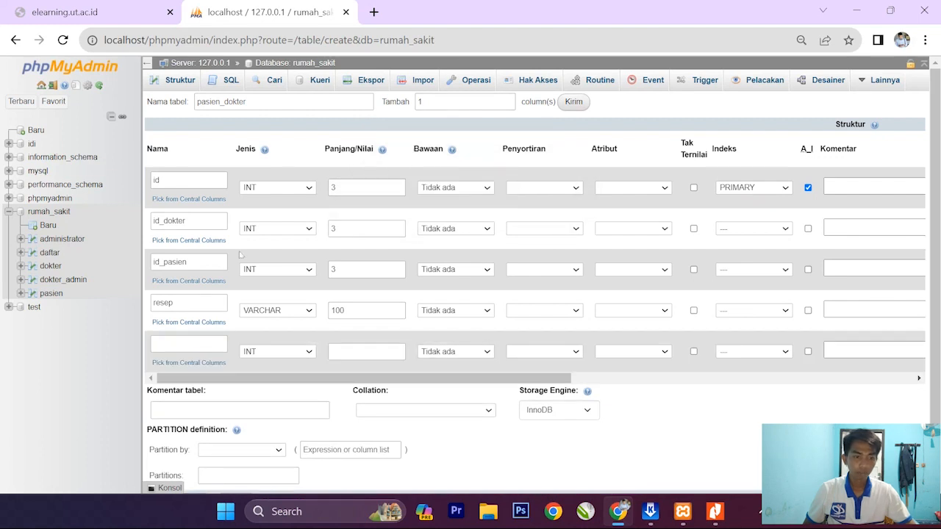
key(alt+Tab)
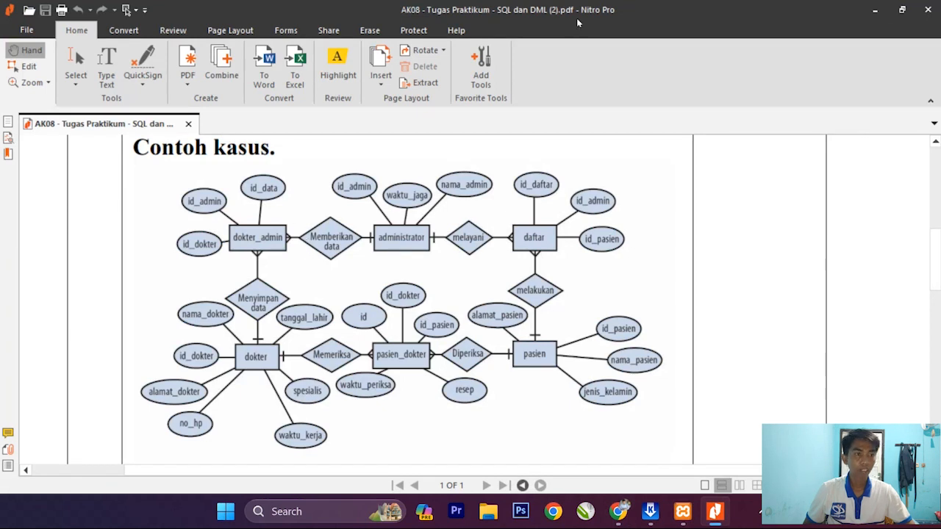
key(alt+Tab)
click(189, 344)
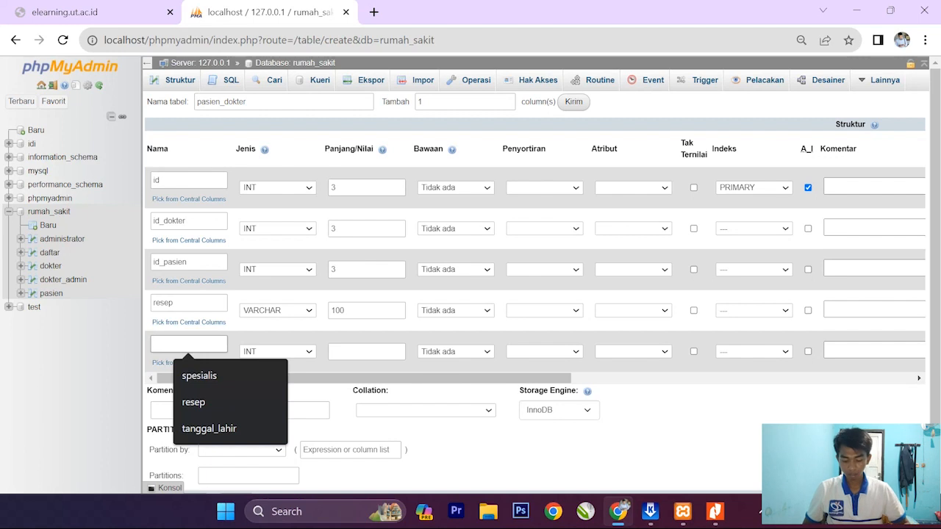
text(waktu_priksa)
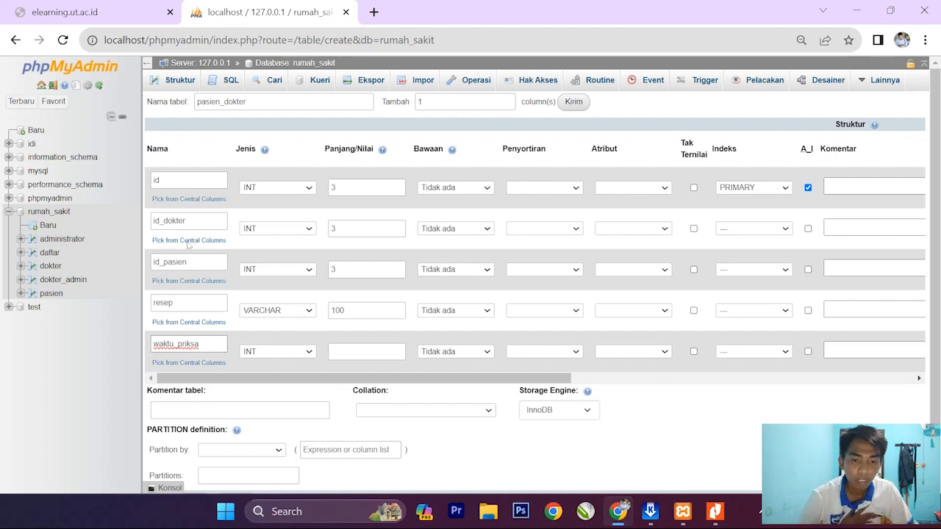
click(277, 352)
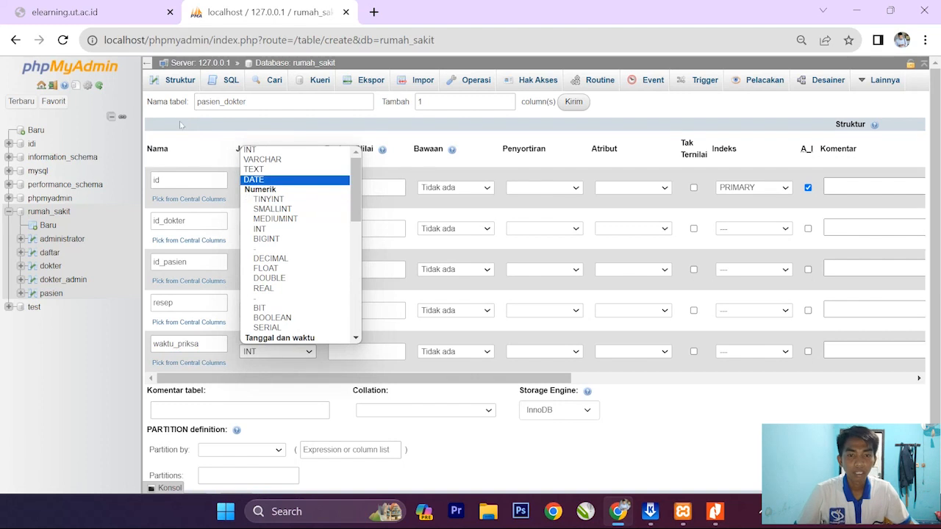
key(Return)
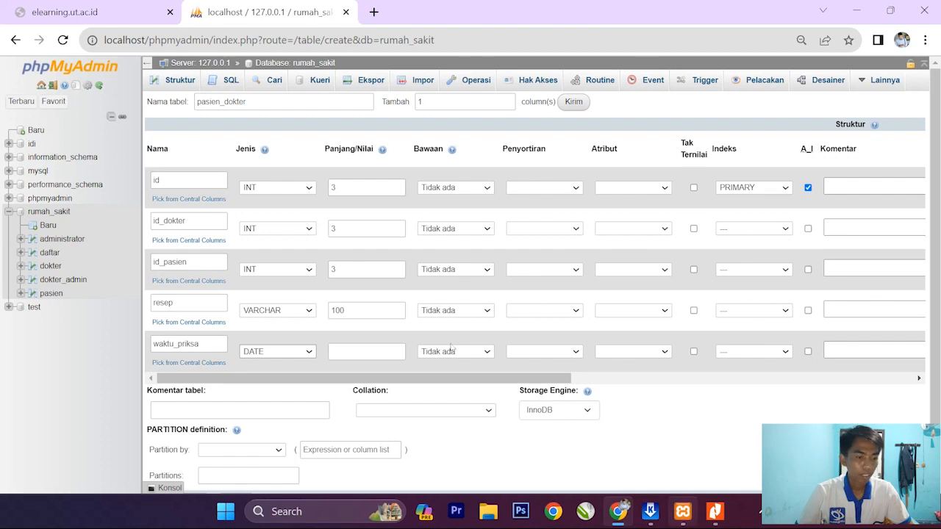
click(715, 512)
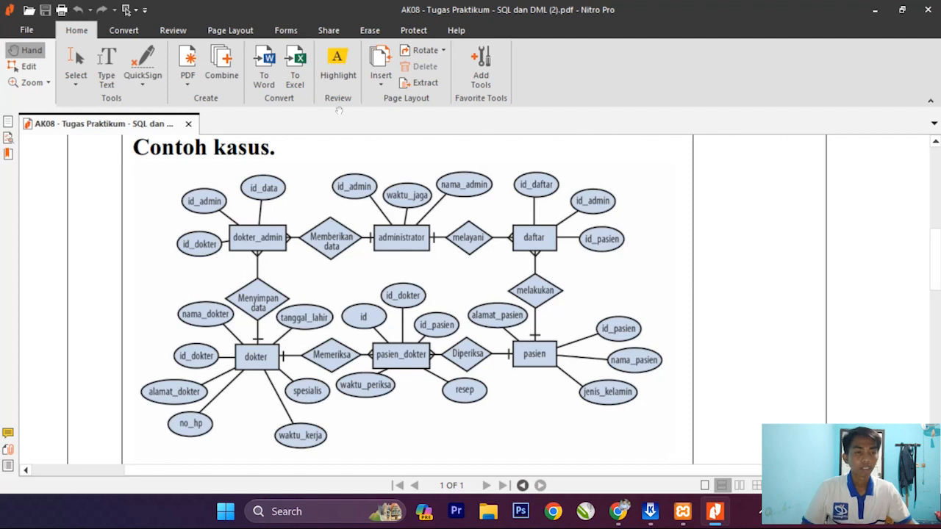
click(874, 10)
scroll(361, 220, down, 2)
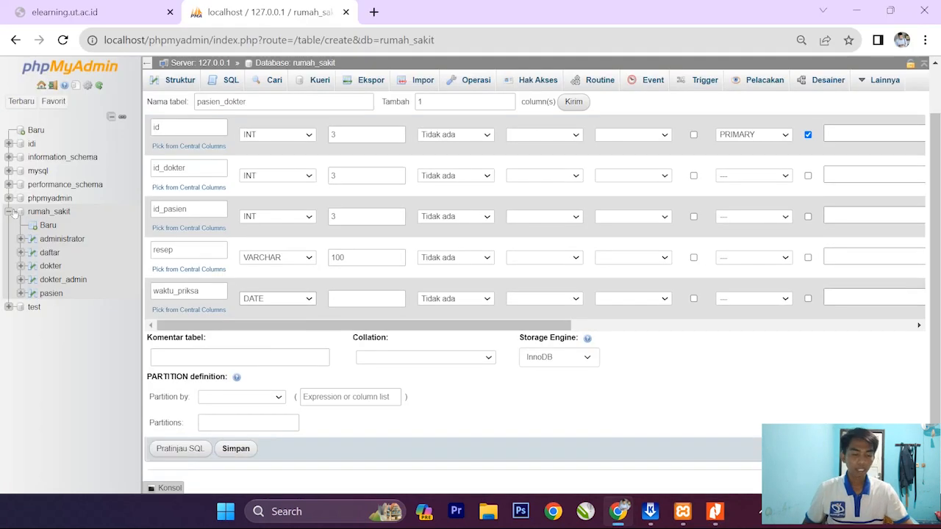
- Save the pasien_dokter table, then check the ERD before returning to phpMyAdmin
click(235, 448)
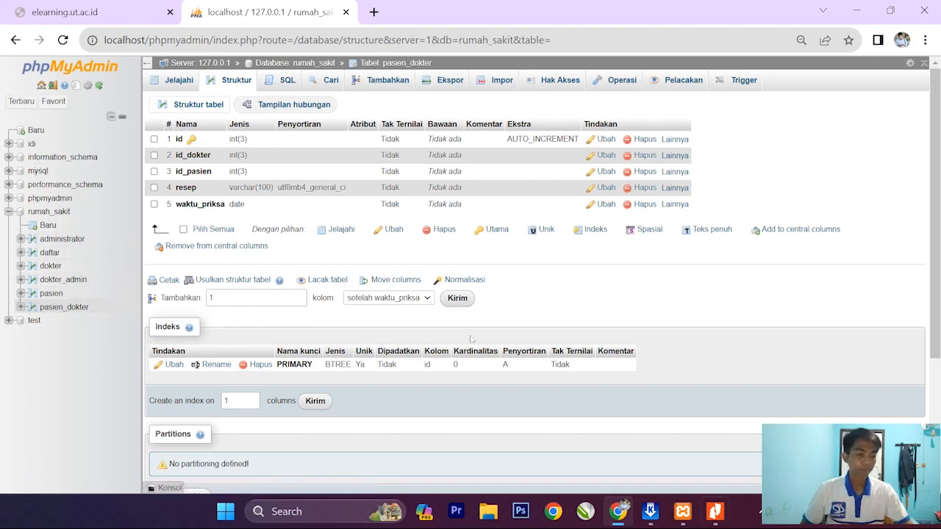
click(715, 512)
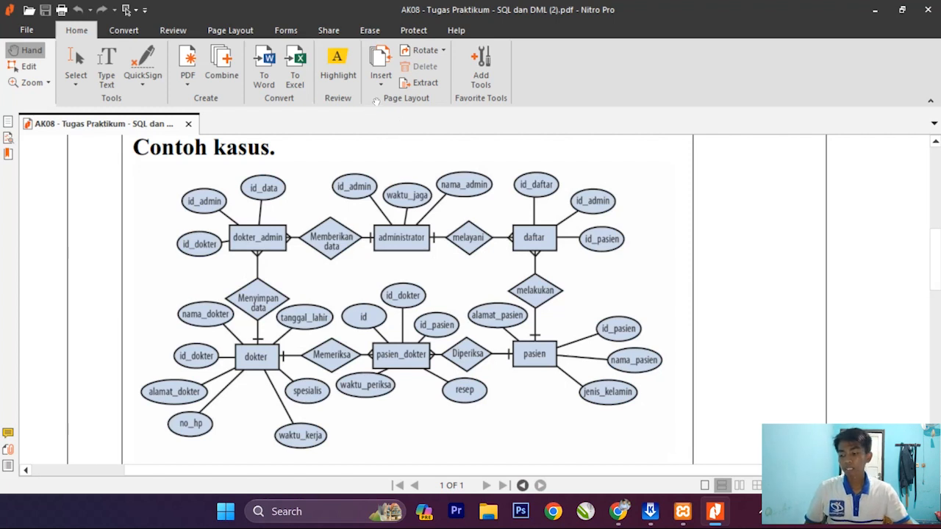
key(alt+Tab)
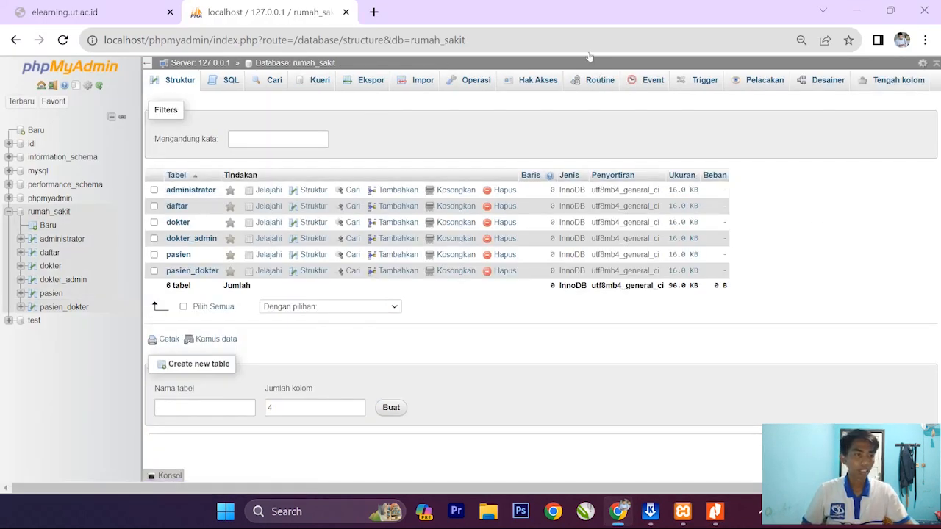
- Open the rumah_sakit Designer view and drag the administrator table up beside daftar
click(827, 80)
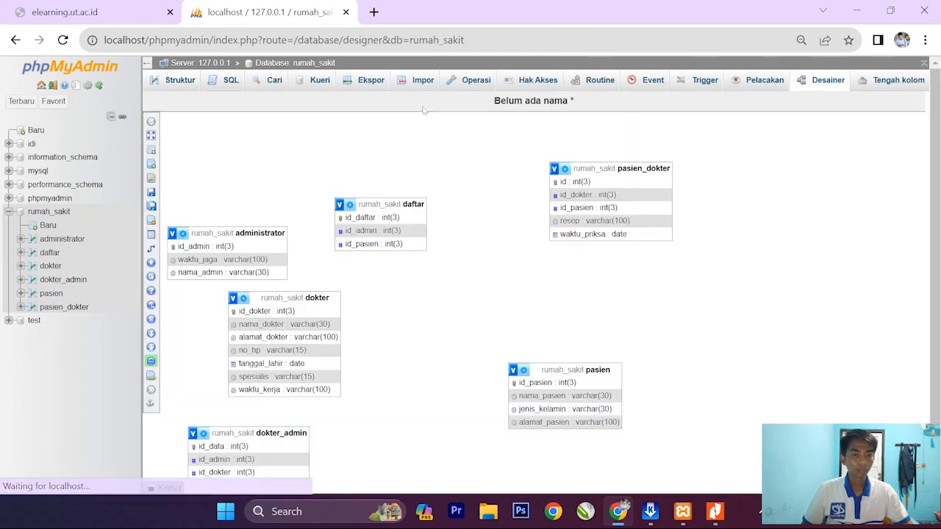
scroll(239, 155, down, 1)
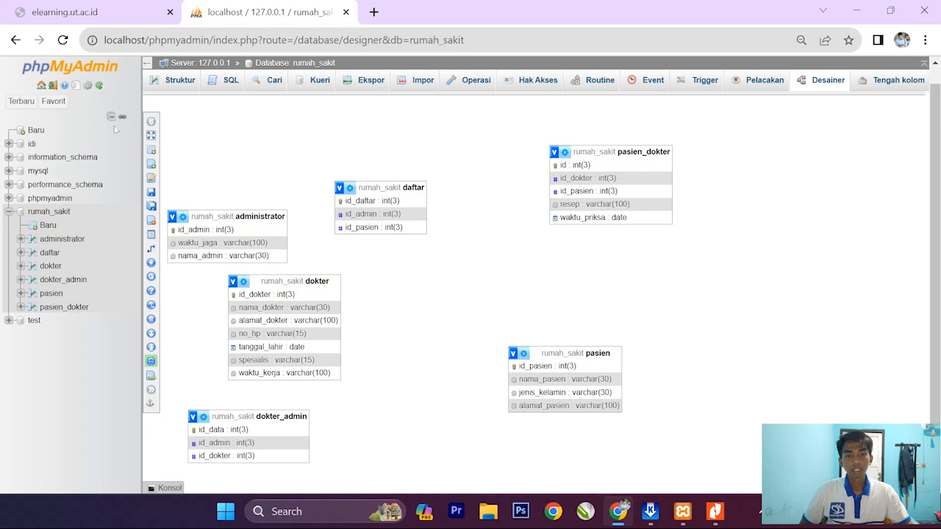
scroll(158, 115, up, 1)
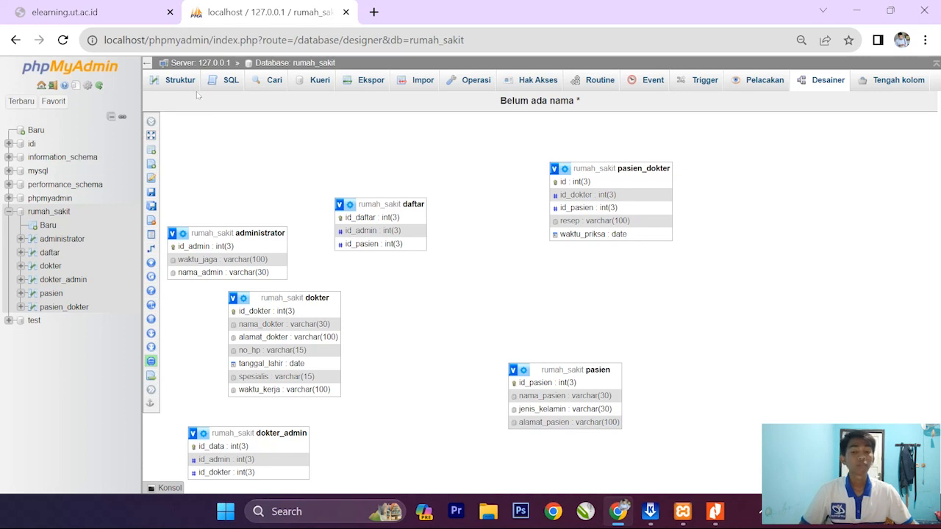
drag(210, 233, 260, 174)
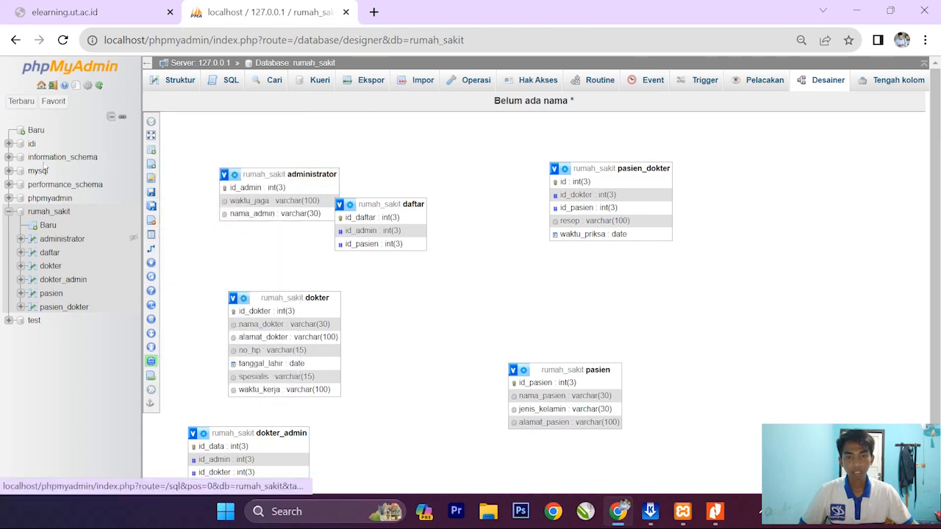
- Index dokter_admin's id_admin and id_dokter columns, then open the daftar table
click(62, 239)
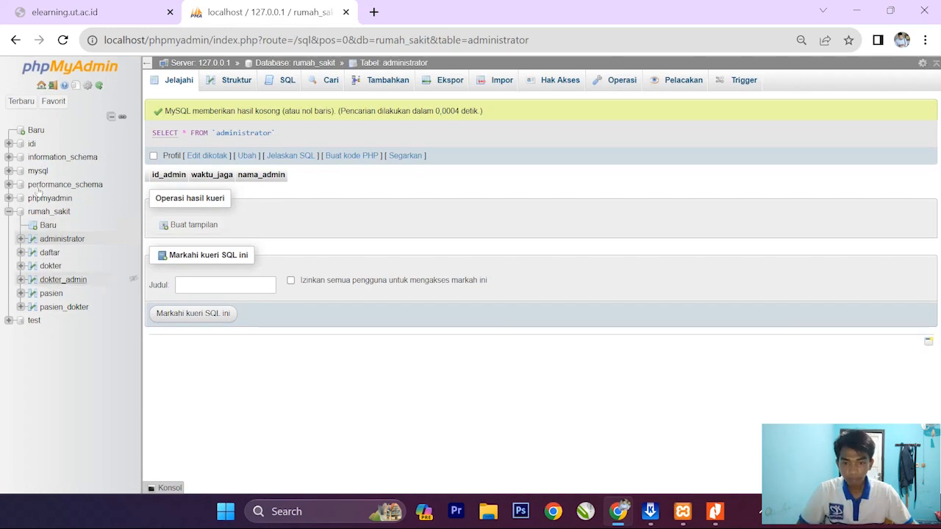
click(63, 279)
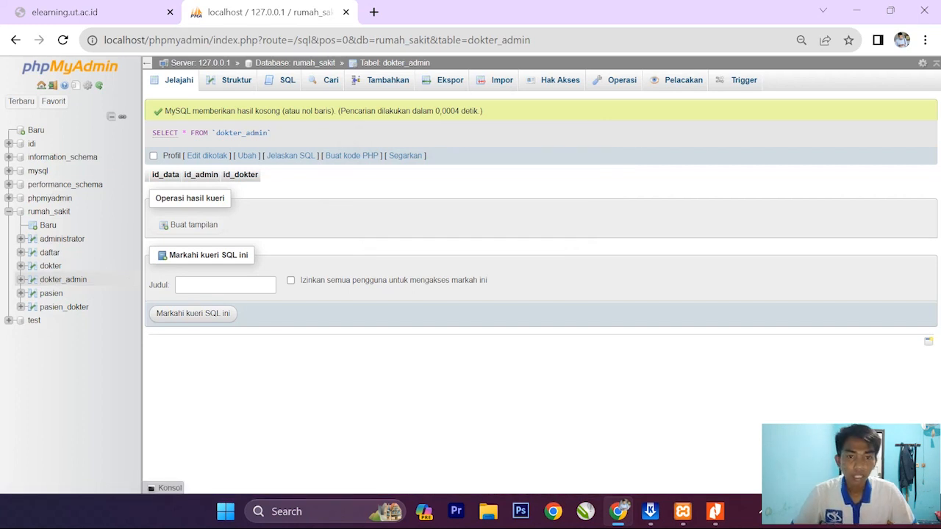
click(229, 80)
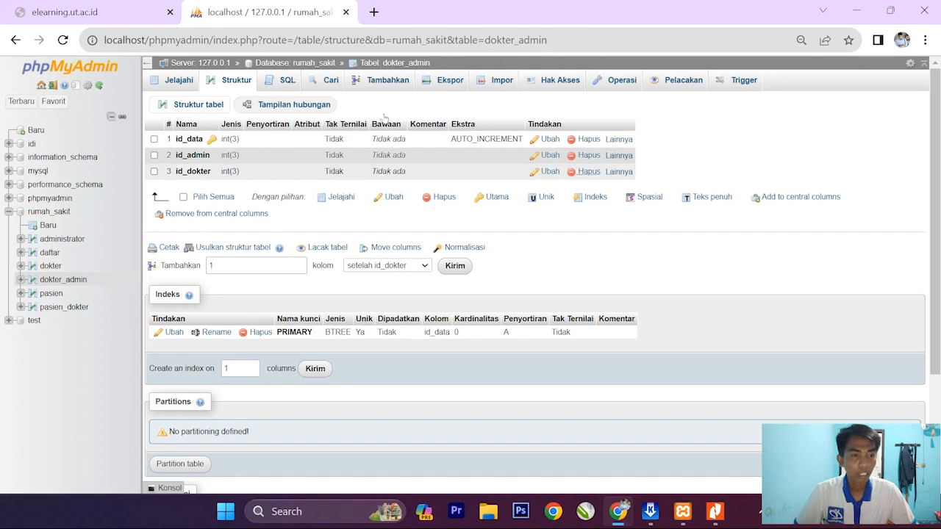
mouse_move(618, 156)
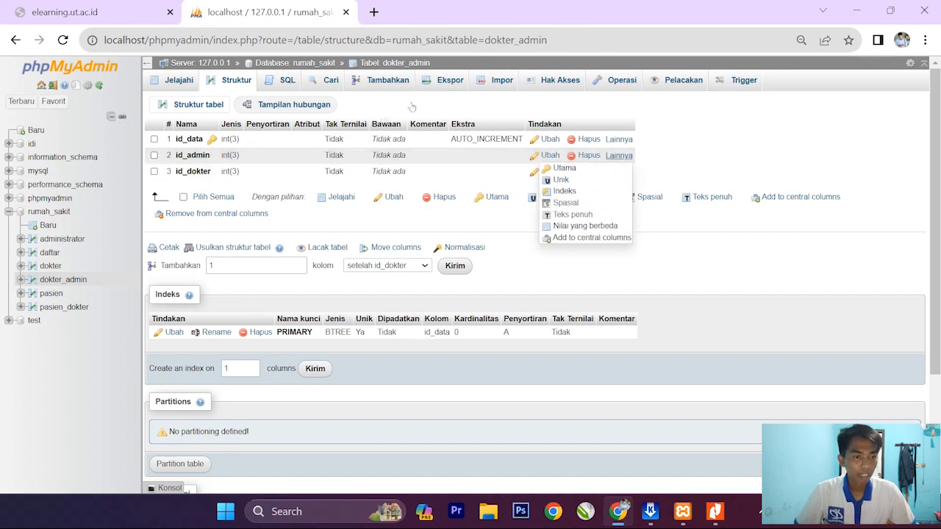
click(563, 190)
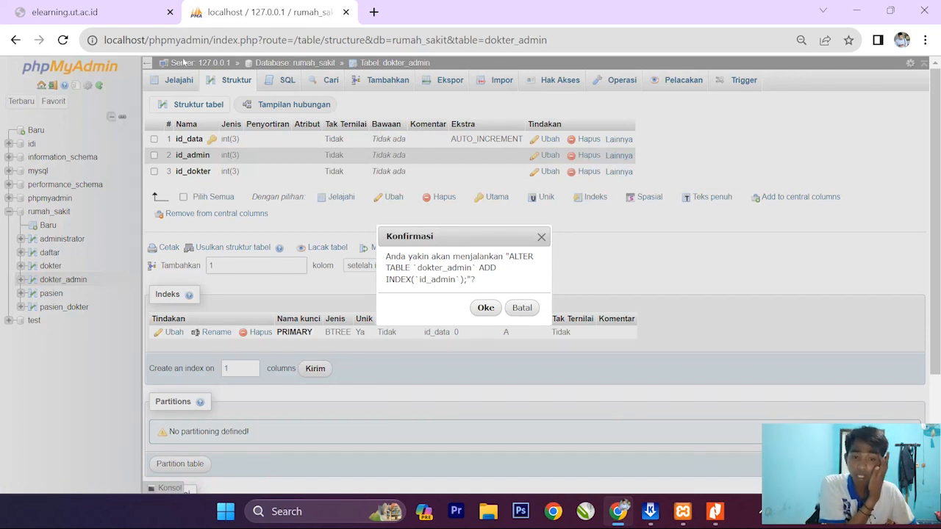
click(485, 308)
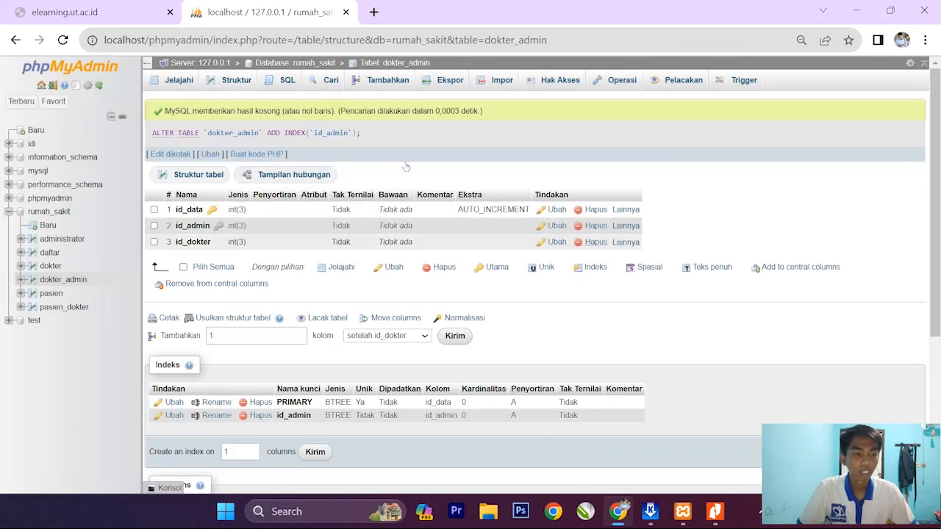
click(624, 242)
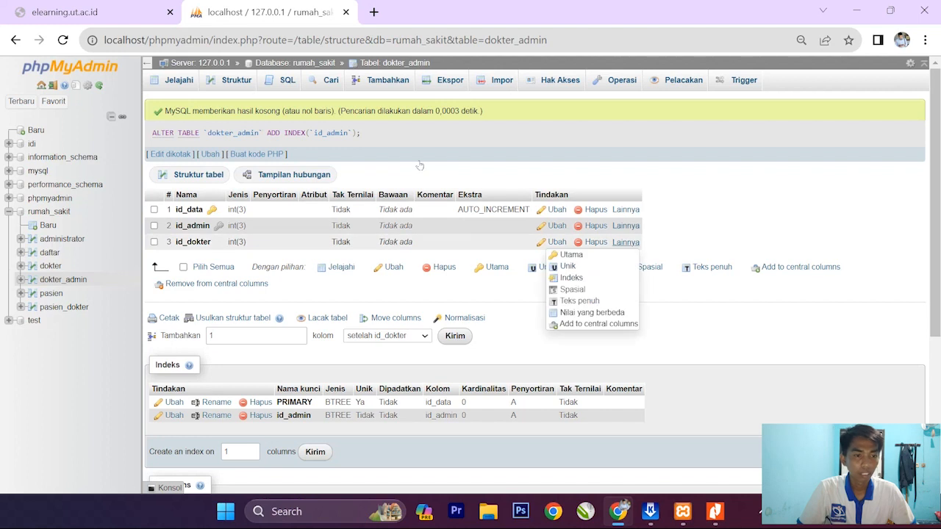
click(571, 278)
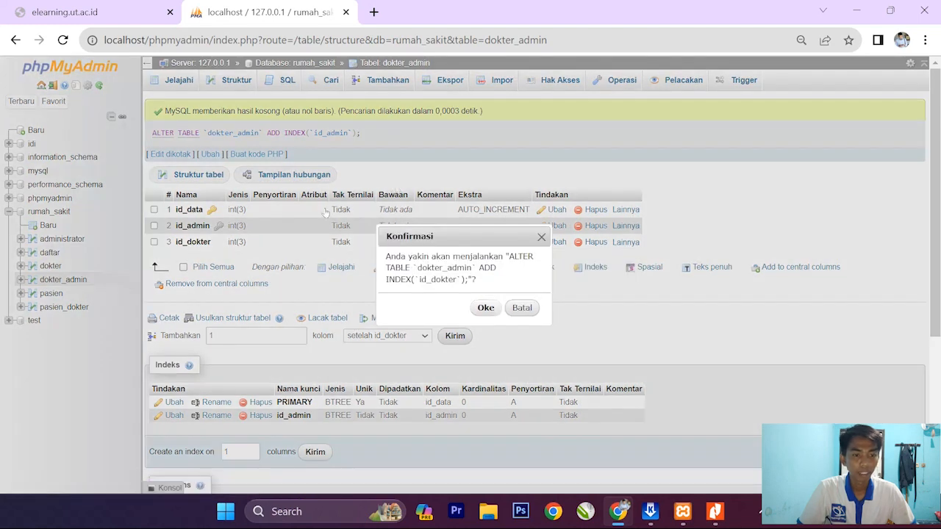
key(Return)
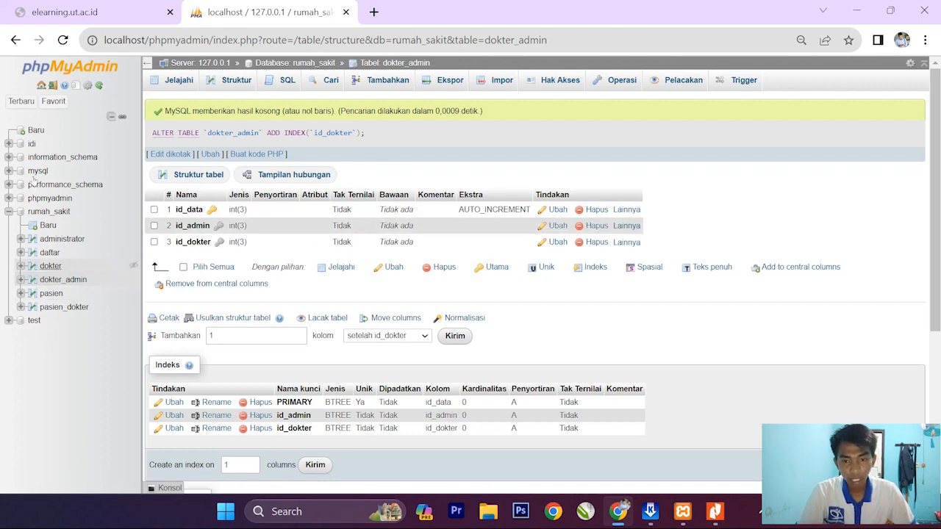
click(49, 252)
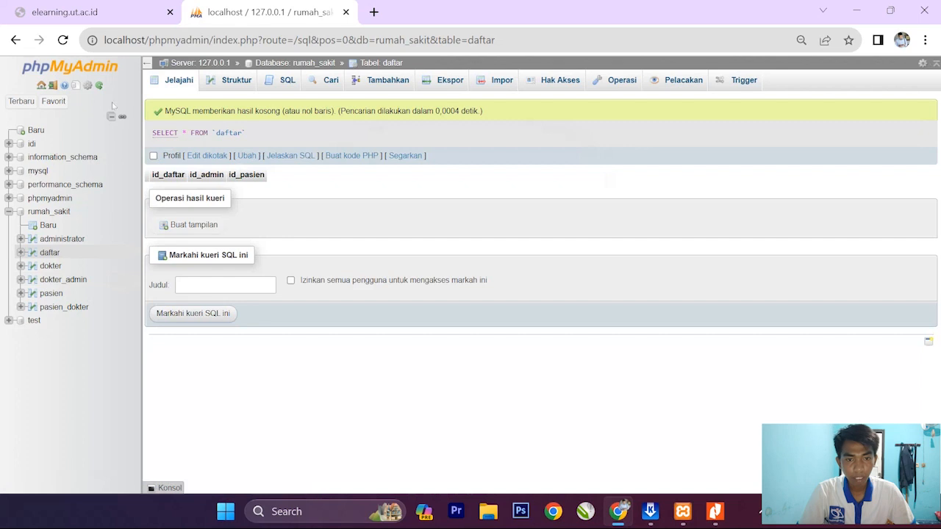
- Add indexes on daftar's id_admin and id_pasien columns, then open pasien_dokter
click(236, 80)
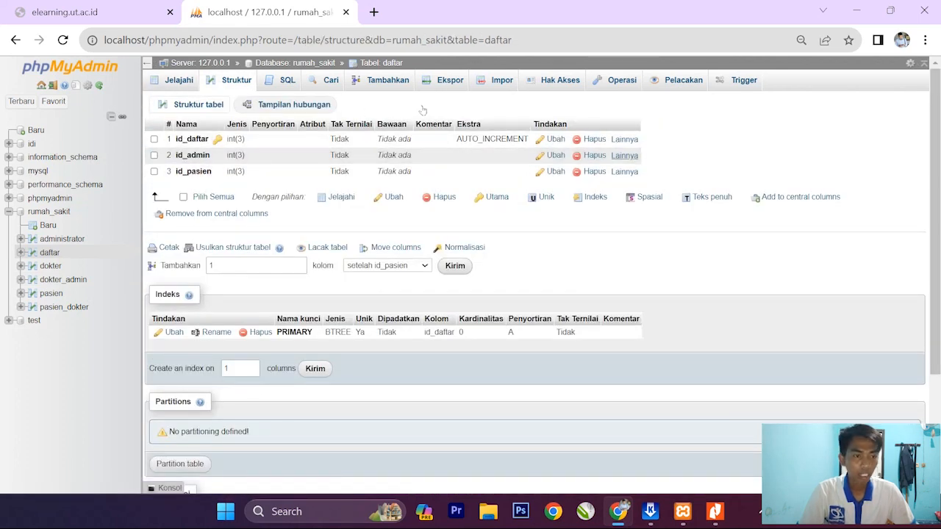
click(623, 156)
click(570, 190)
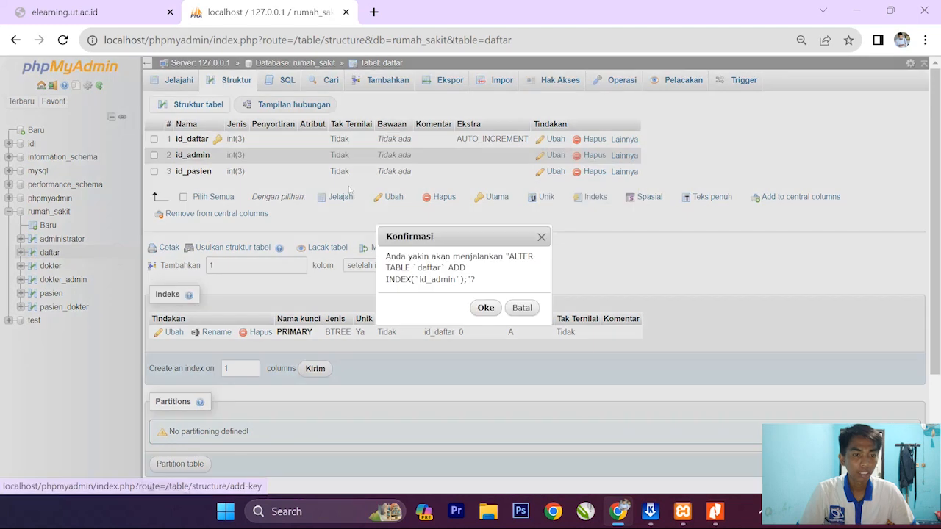
click(483, 306)
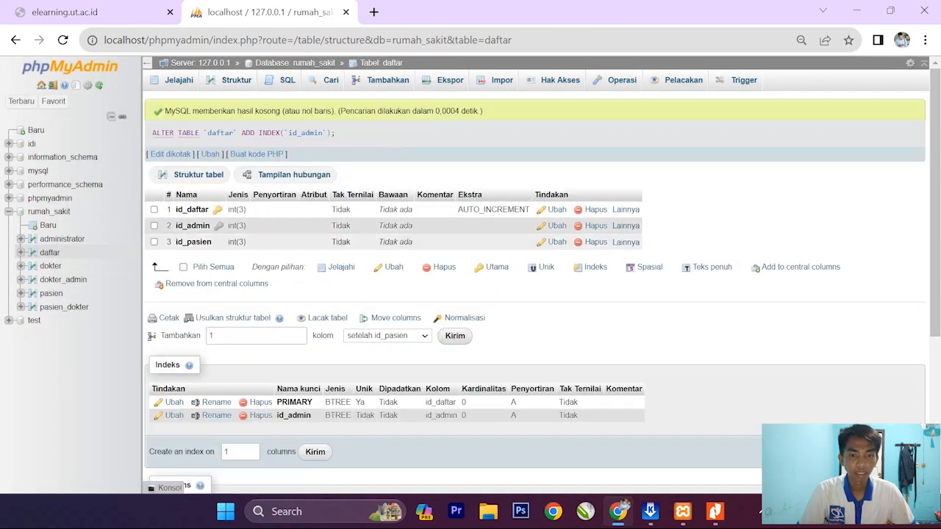
click(625, 242)
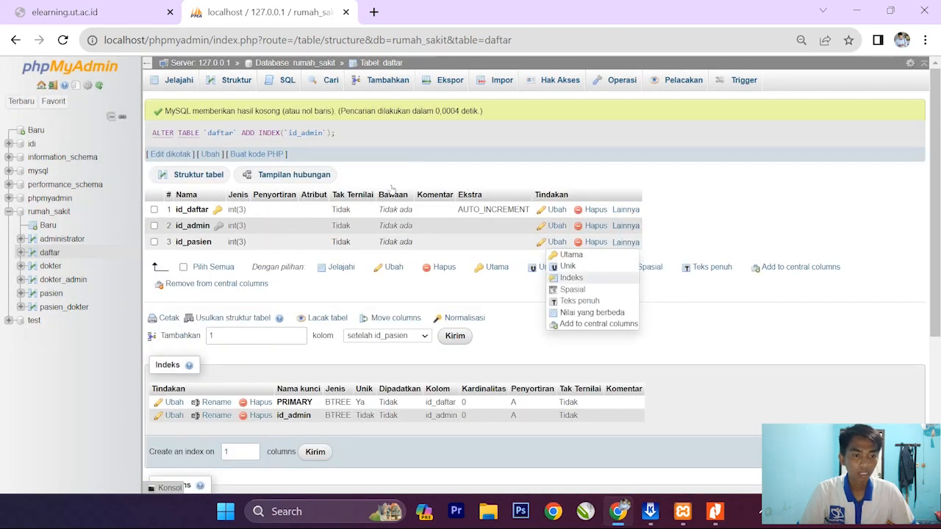
click(570, 277)
key(Return)
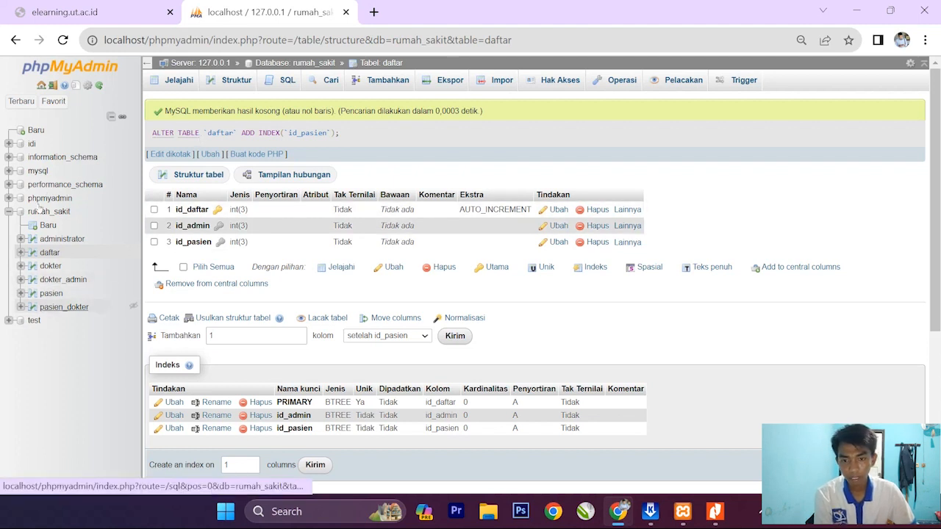
click(63, 306)
- Index pasien_dokter's id_dokter and id_pasien columns and return to the rumah_sakit table list
click(235, 80)
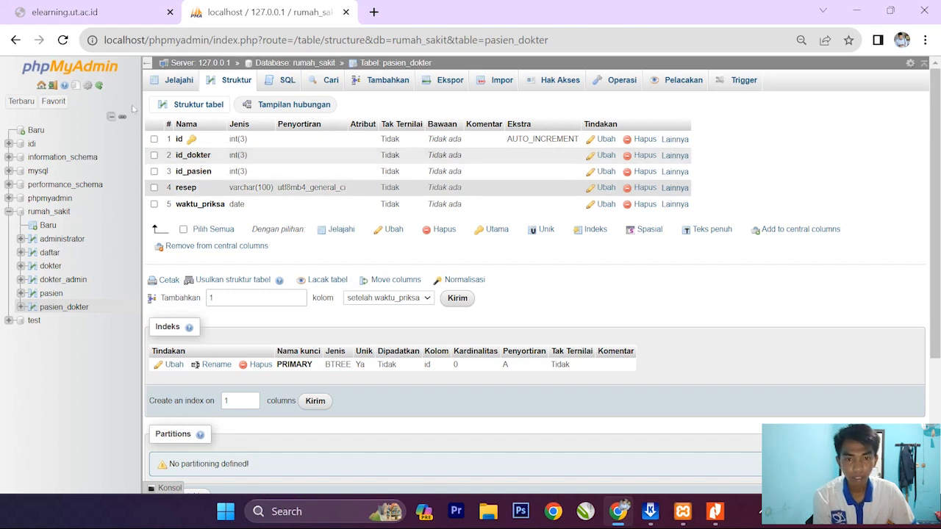
mouse_move(674, 156)
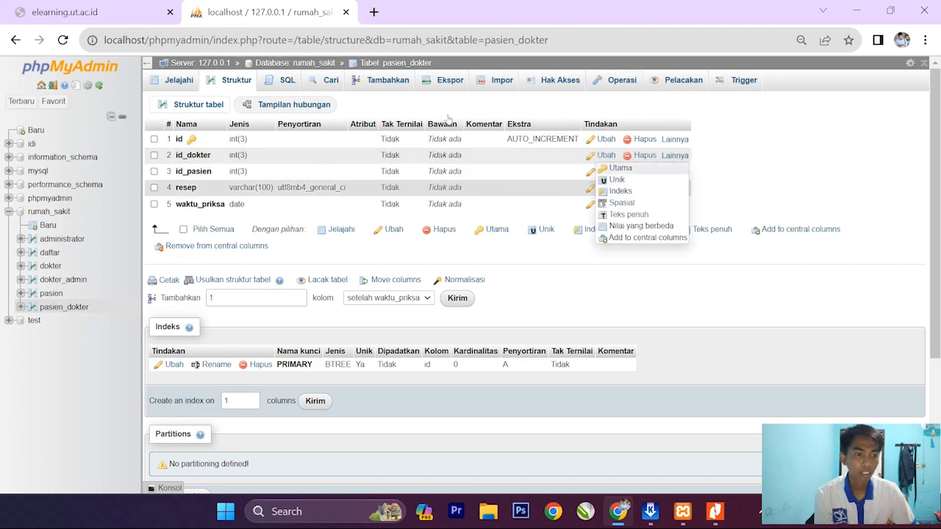
click(620, 190)
click(485, 306)
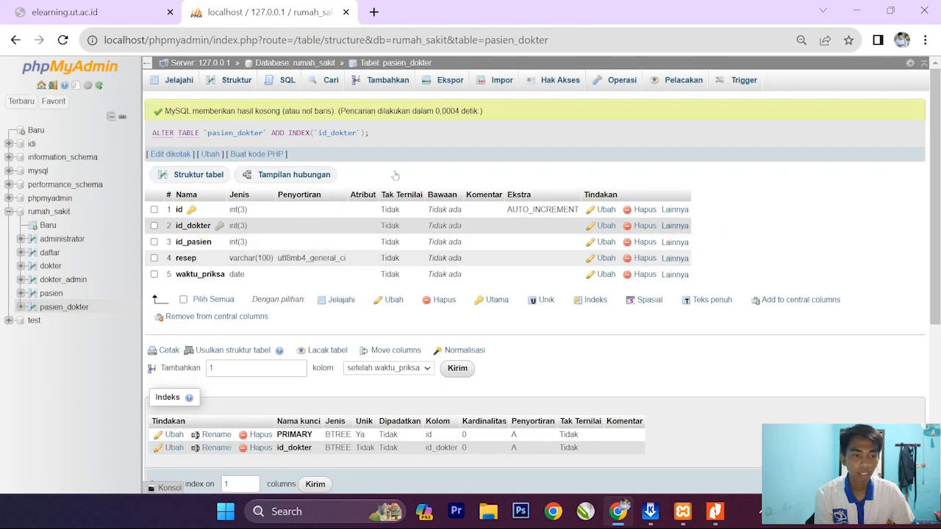
mouse_move(674, 242)
click(620, 276)
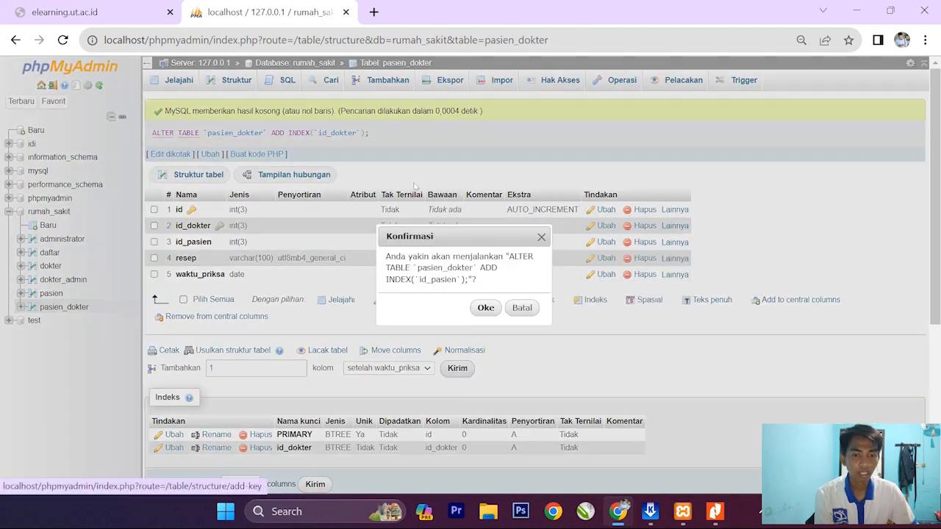
key(Return)
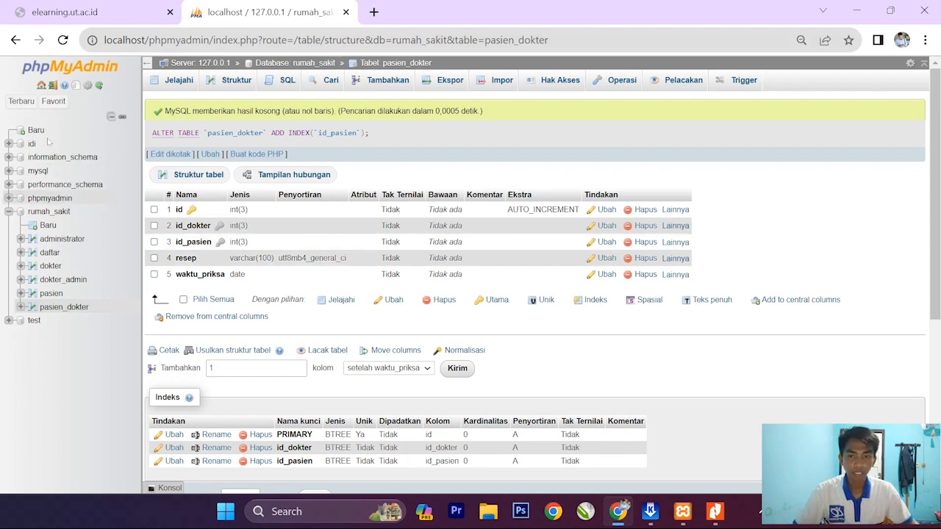
click(48, 211)
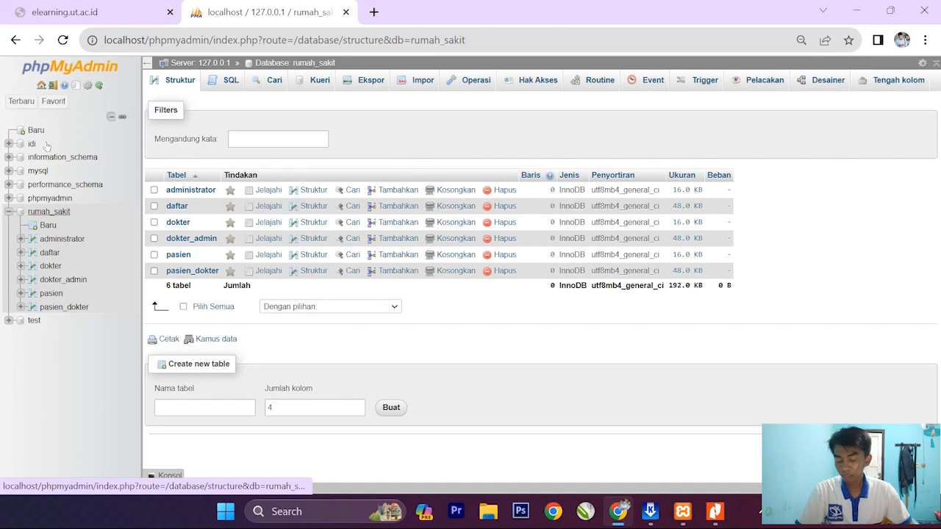
- Open the rumah_sakit Designer and spread dokter, pasien, pasien_dokter, administrator and daftar apart
click(828, 79)
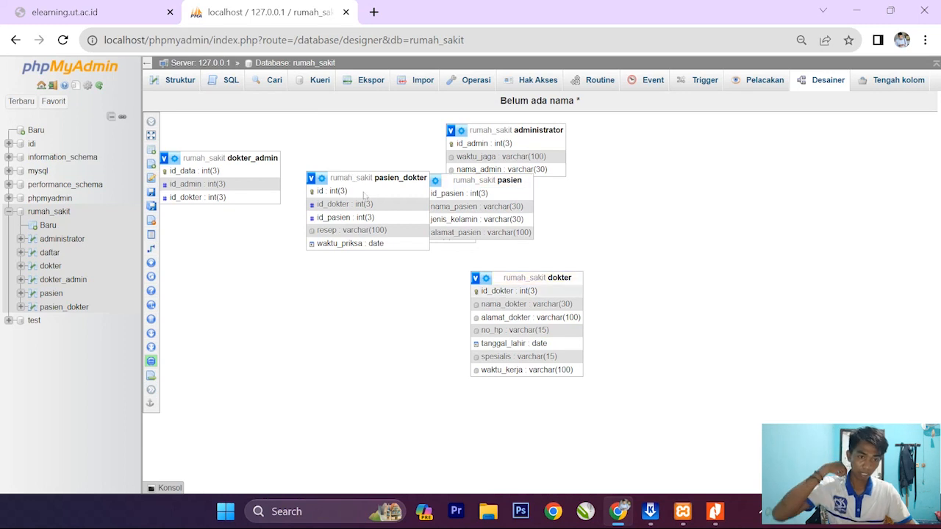
drag(524, 277, 304, 274)
drag(477, 180, 586, 259)
drag(382, 178, 266, 213)
drag(514, 130, 245, 369)
drag(441, 197, 566, 153)
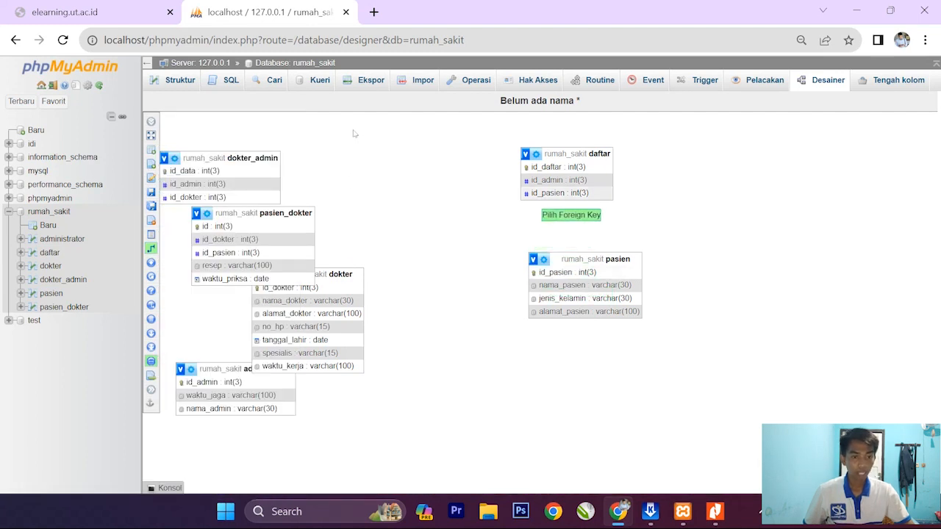
- Link daftar's id_pasien to the pasien table, then move daftar further right
click(530, 193)
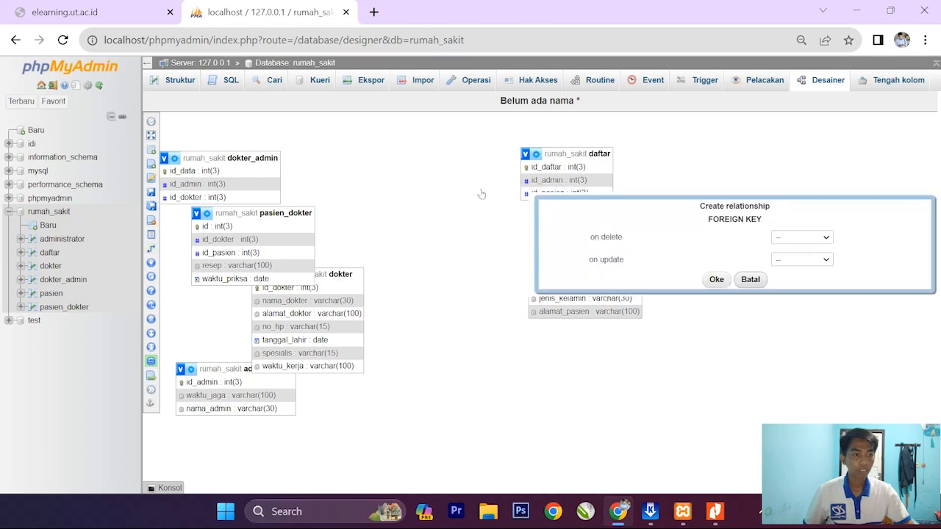
click(716, 280)
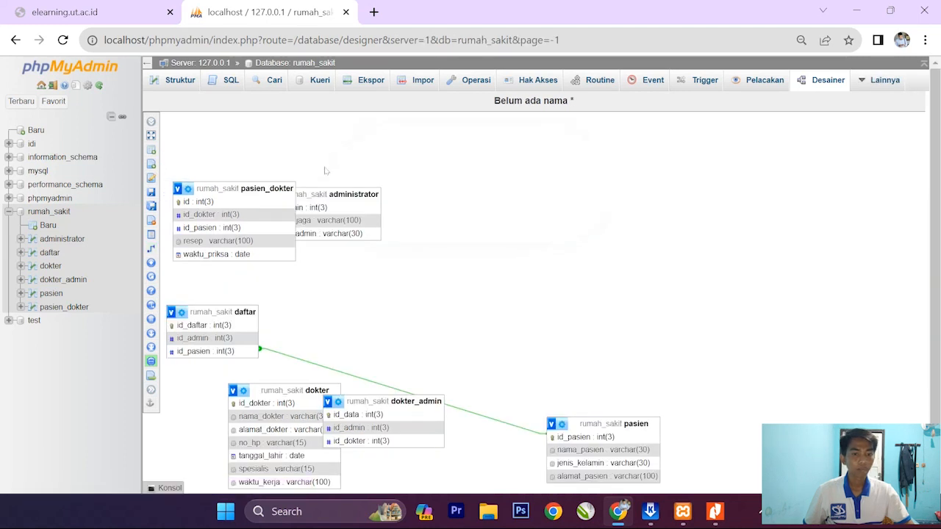
mouse_move(224, 312)
mouse_down()
mouse_move(502, 272)
mouse_move(586, 279)
mouse_move(599, 303)
mouse_move(581, 277)
mouse_move(589, 299)
mouse_move(565, 299)
mouse_up()
scroll(579, 209, down, 1)
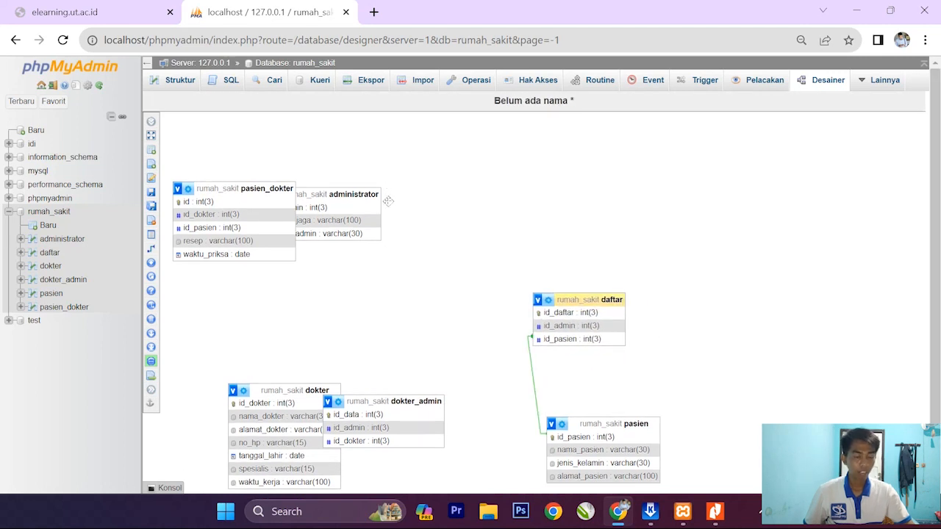
scroll(361, 140, down, 1)
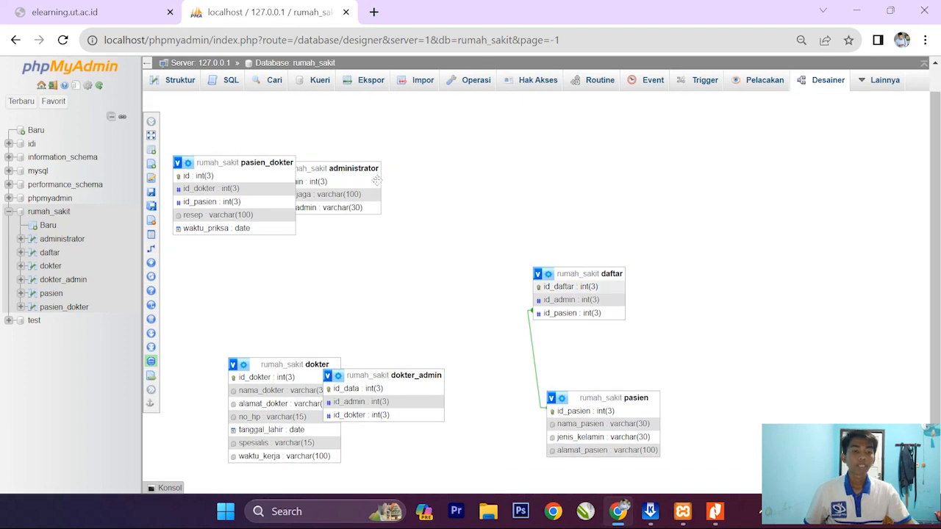
mouse_move(341, 168)
mouse_down()
mouse_move(402, 250)
mouse_move(405, 270)
mouse_up()
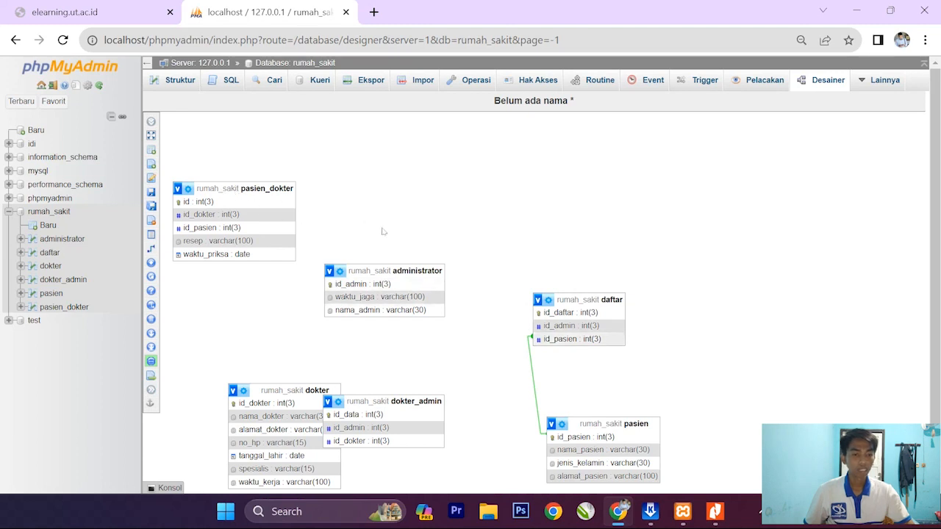
mouse_move(152, 135)
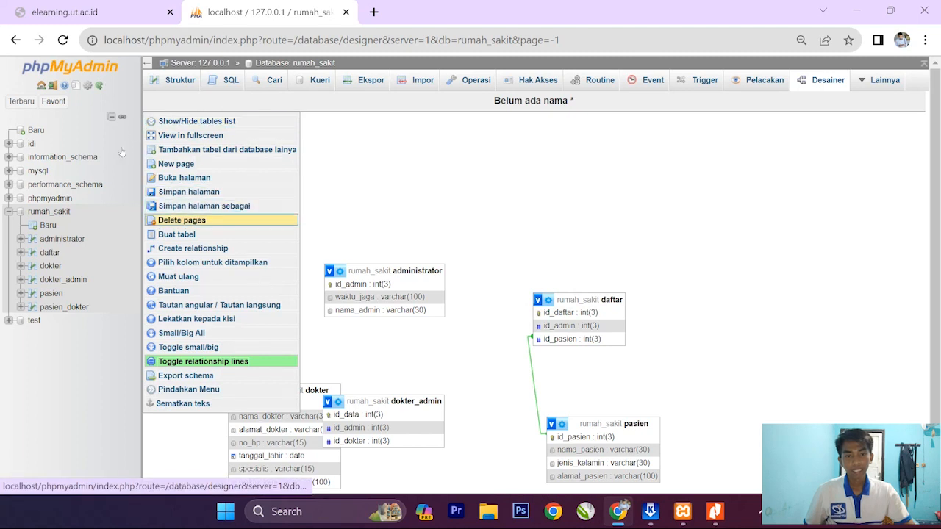
- Create a relation from daftar's id_admin to administrator's id_admin
click(192, 247)
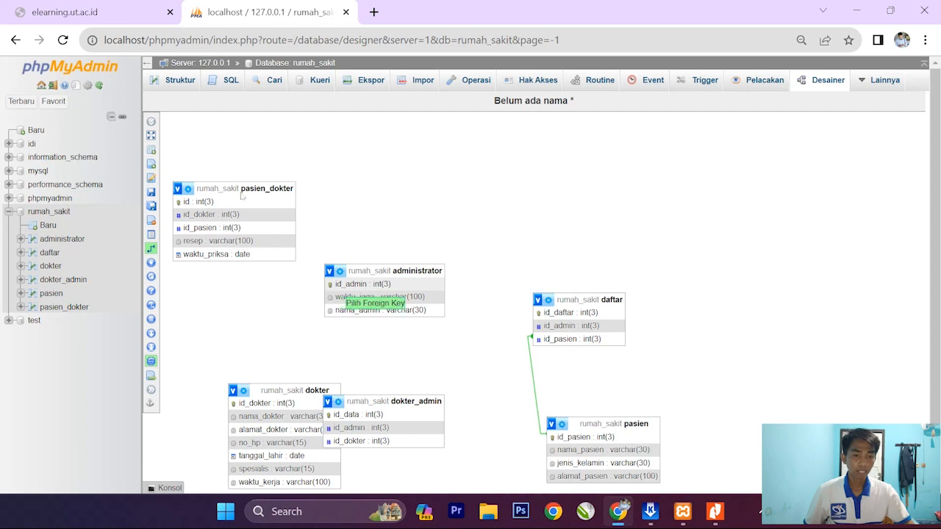
click(344, 285)
click(540, 328)
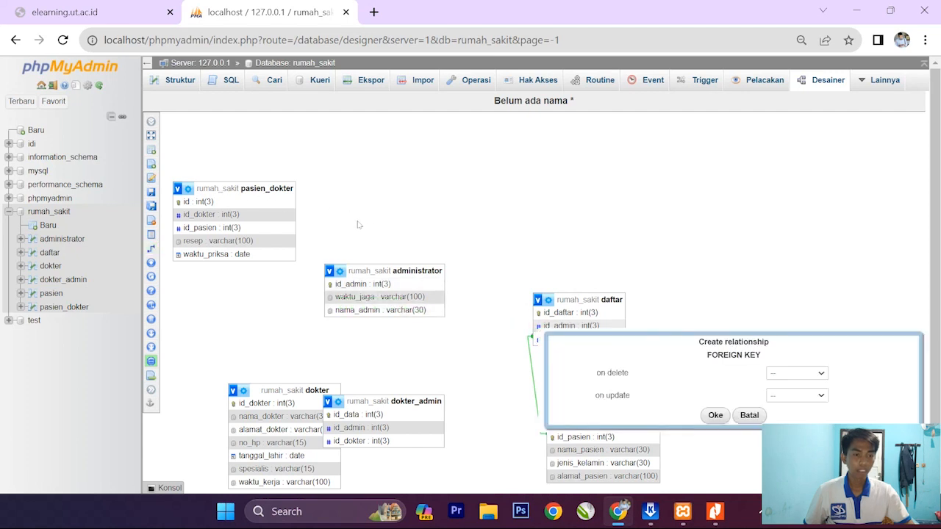
click(715, 415)
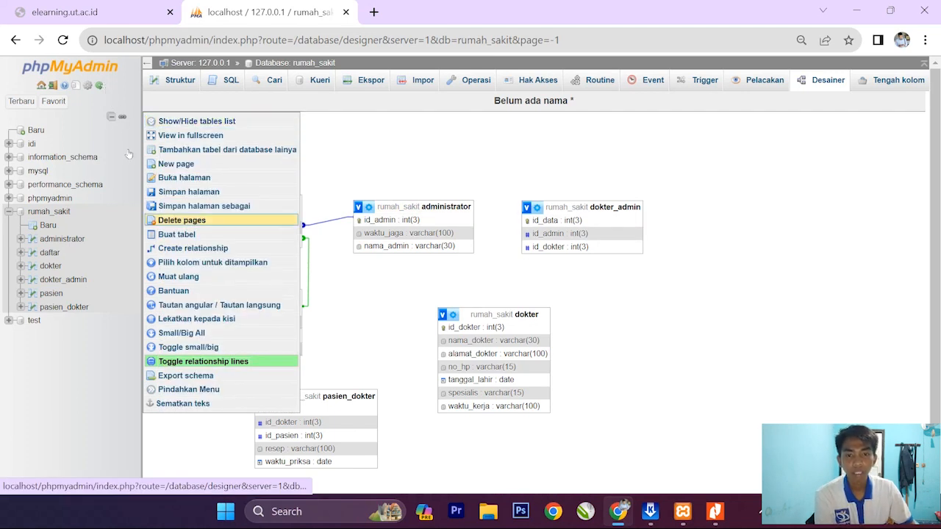
- Link dokter_admin's id_admin to administrator, then move pasien and dokter so nothing overlaps
click(193, 248)
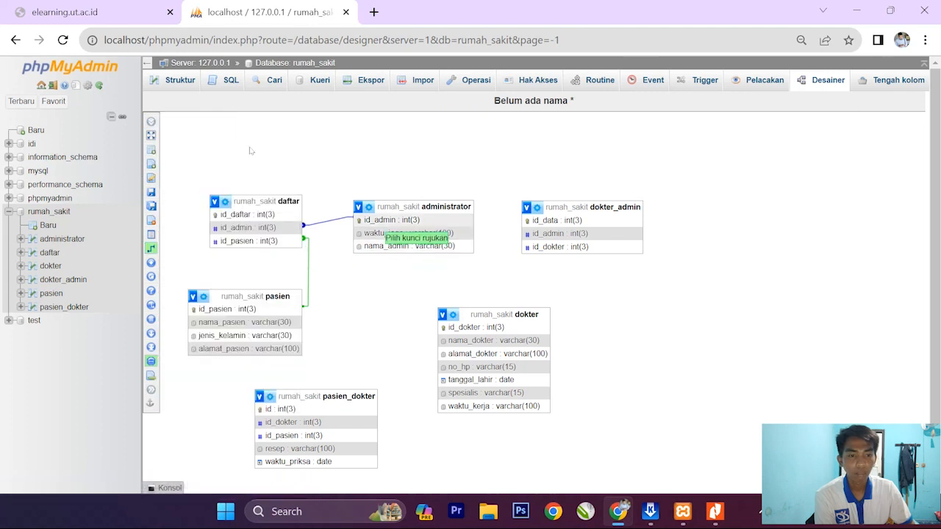
click(532, 234)
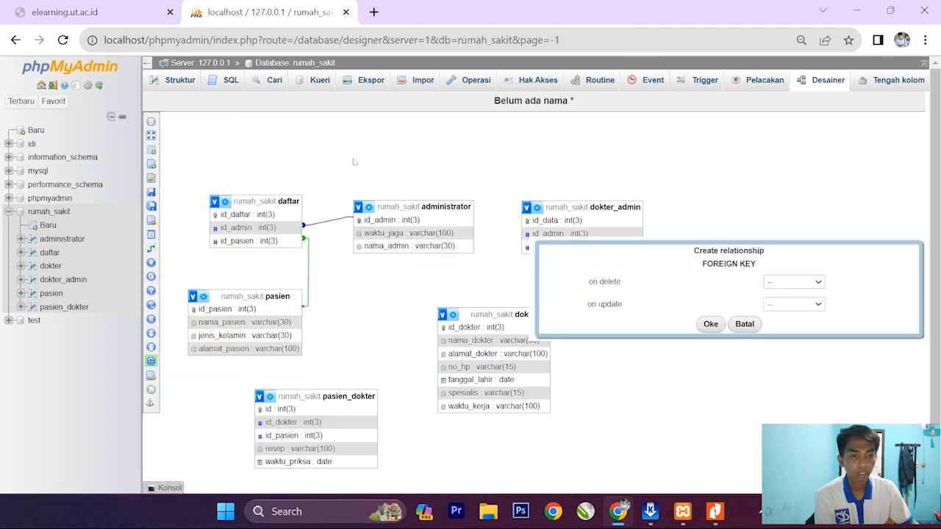
key(Return)
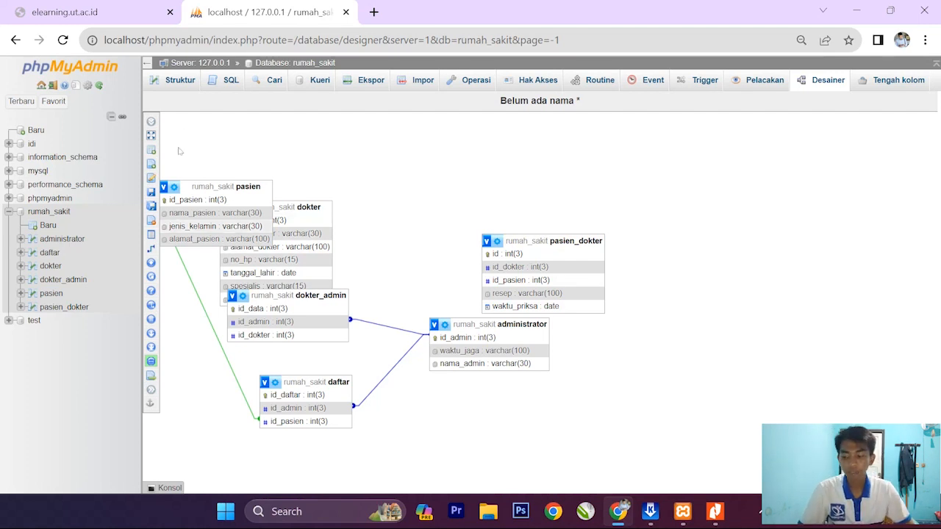
drag(226, 186, 555, 153)
drag(276, 208, 279, 161)
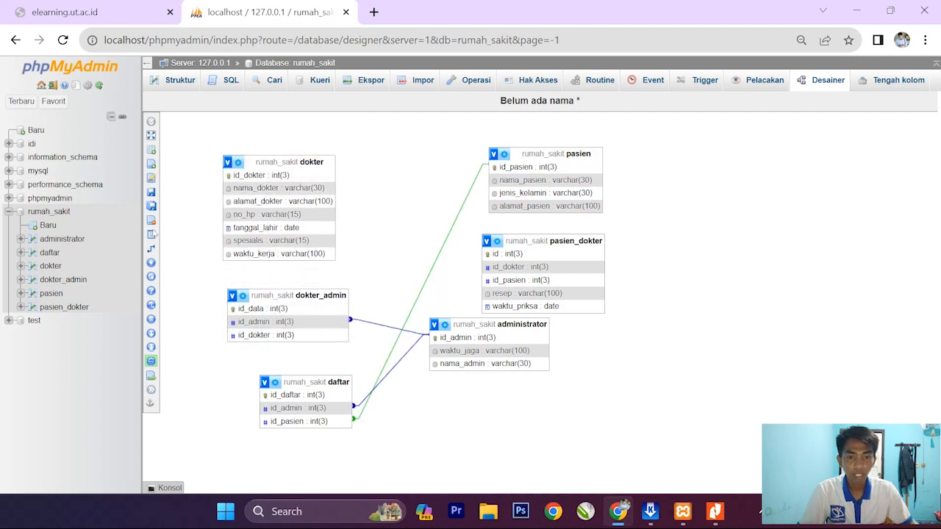
- Relate dokter_admin's id_dokter to dokter's id_dokter
mouse_move(152, 124)
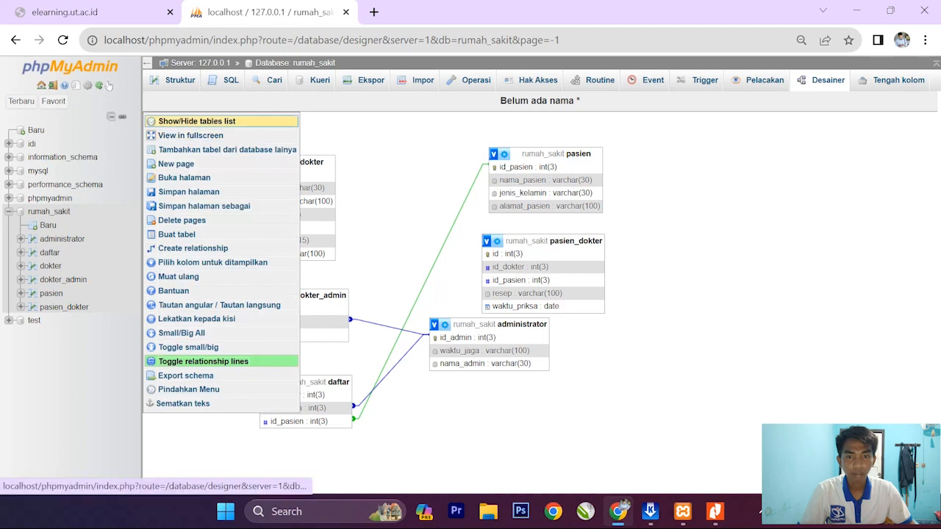
click(187, 247)
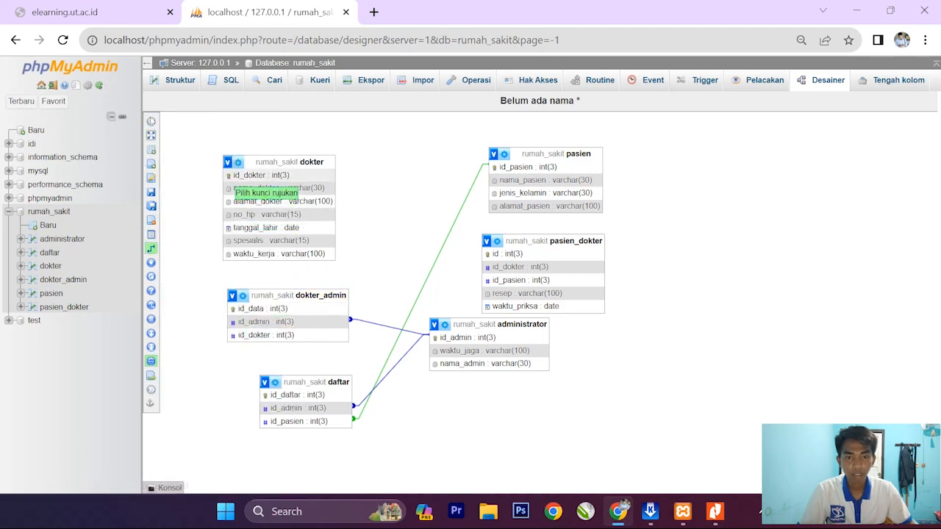
click(253, 175)
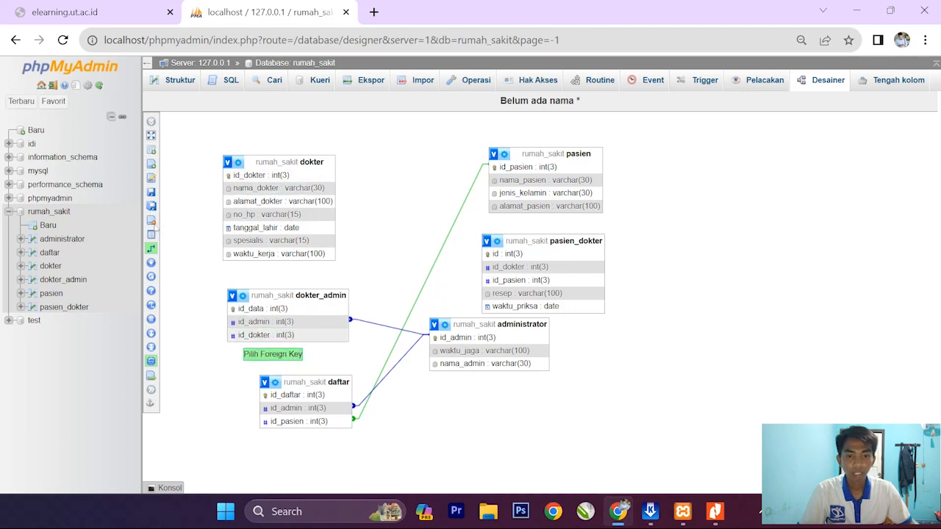
click(264, 335)
key(Return)
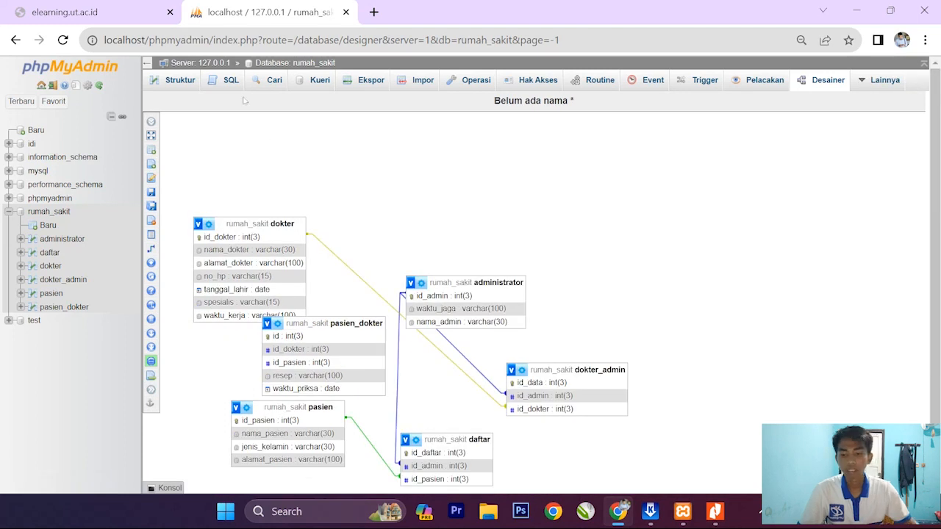
- Move dokter up and place pasien_dokter between dokter and pasien
drag(242, 224, 264, 161)
drag(348, 324, 633, 322)
drag(431, 195, 419, 123)
drag(452, 156, 243, 211)
scroll(312, 194, down, 1)
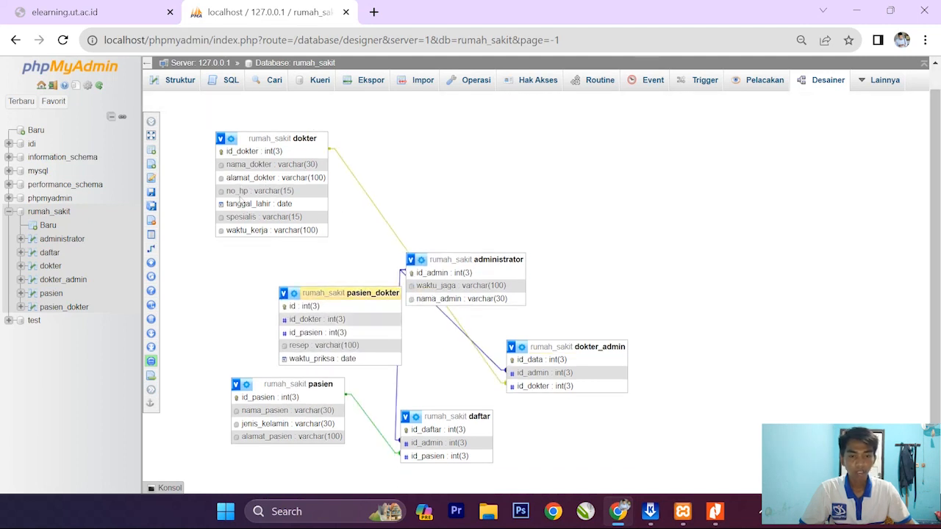
scroll(240, 199, up, 1)
drag(233, 210, 197, 199)
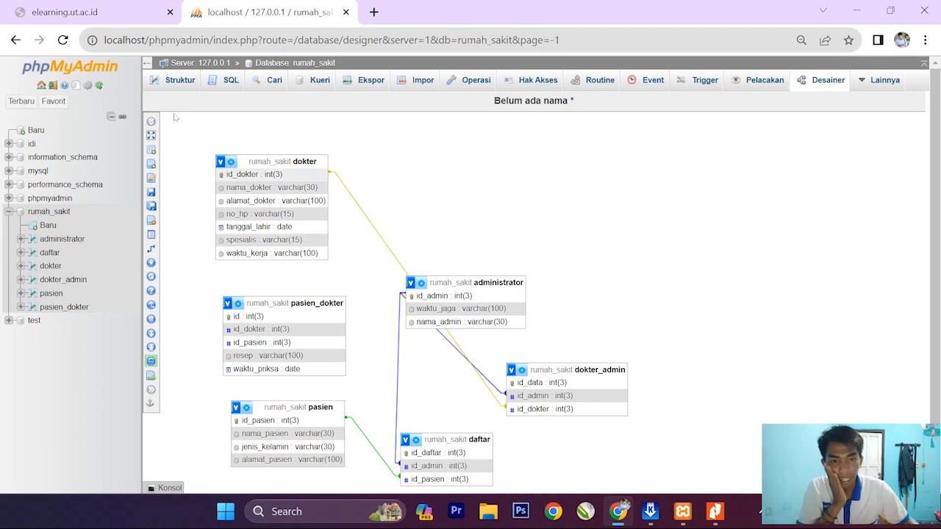
mouse_move(152, 150)
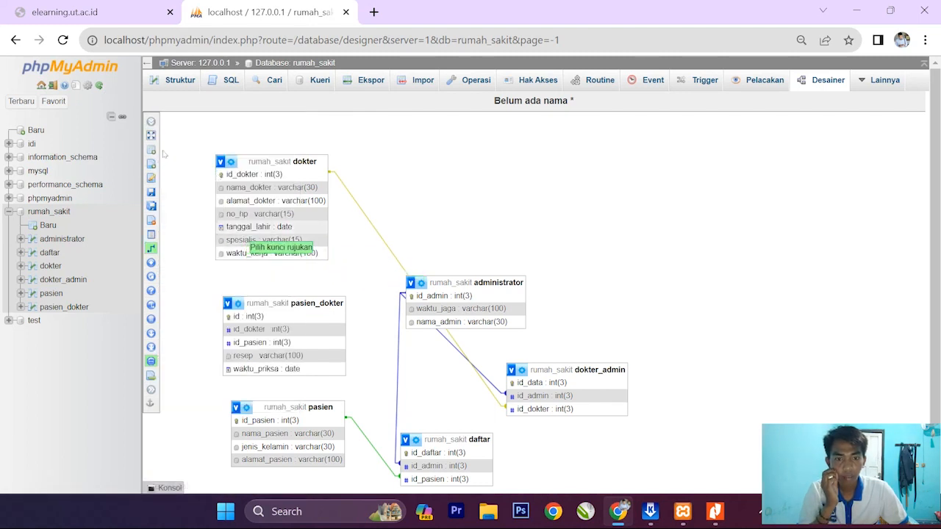
- Relate pasien_dokter's id_dokter to dokter's id_dokter
click(223, 175)
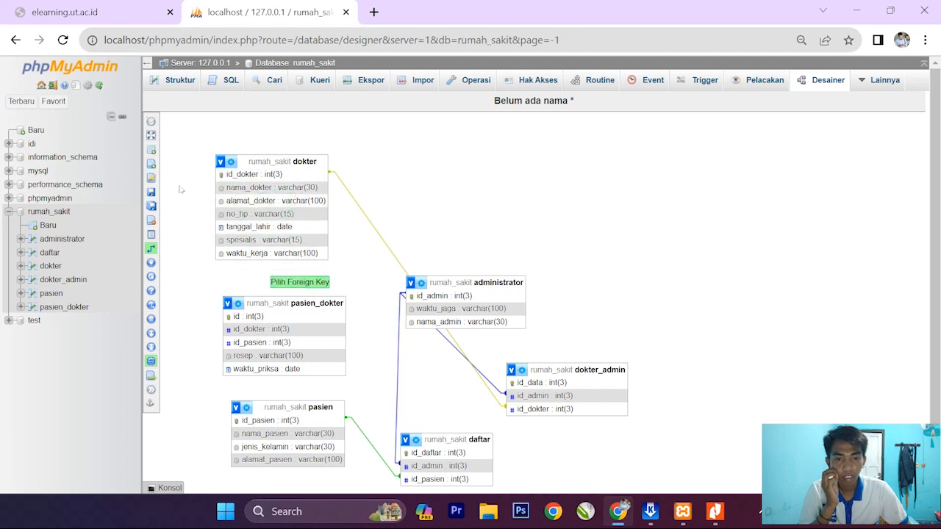
click(239, 330)
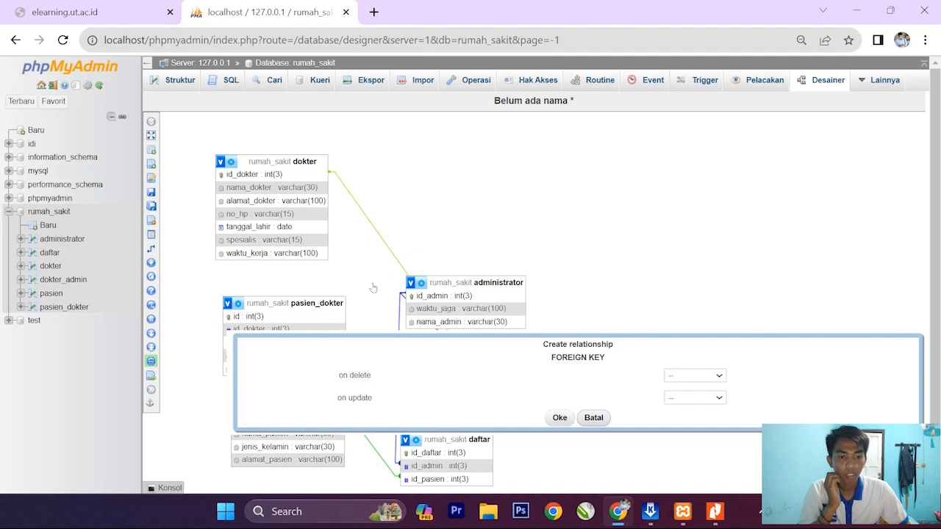
key(Return)
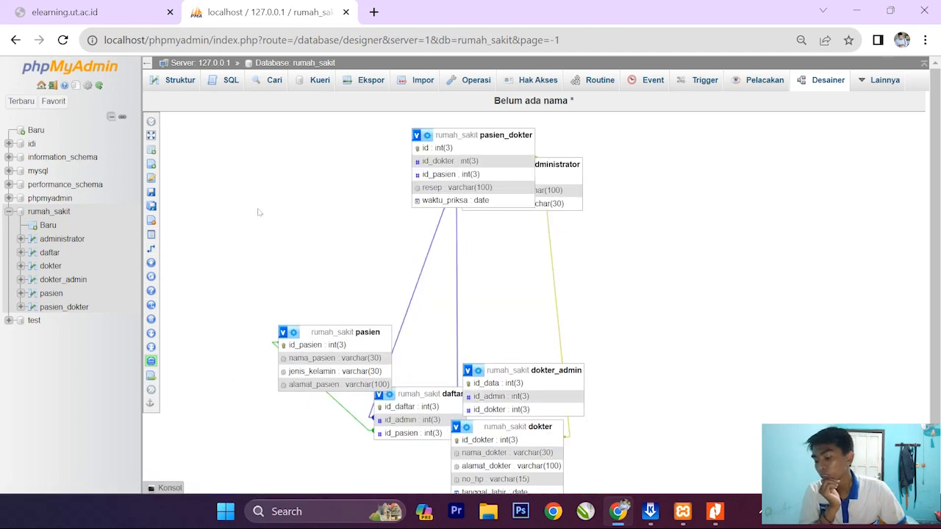
- Shift dokter_admin right and move pasien_dokter to the upper left
scroll(345, 208, down, 1)
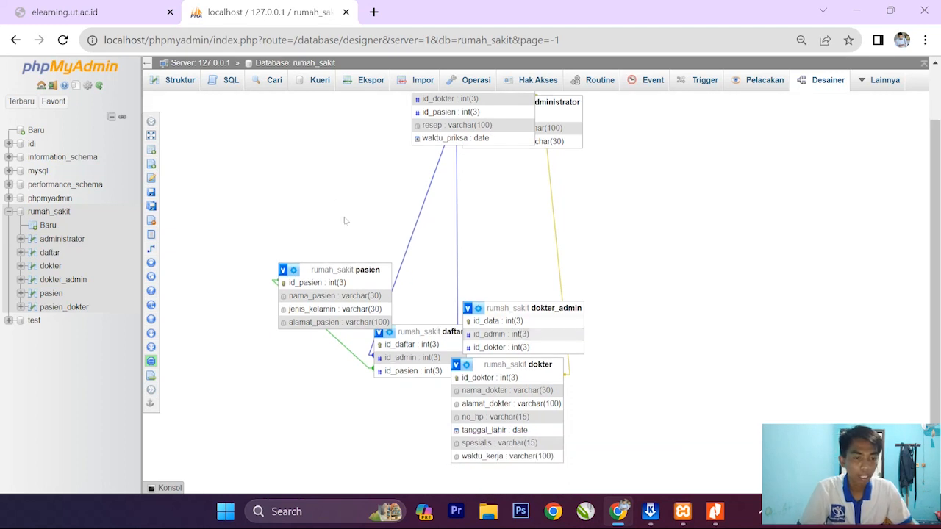
scroll(343, 206, up, 1)
drag(520, 338, 568, 248)
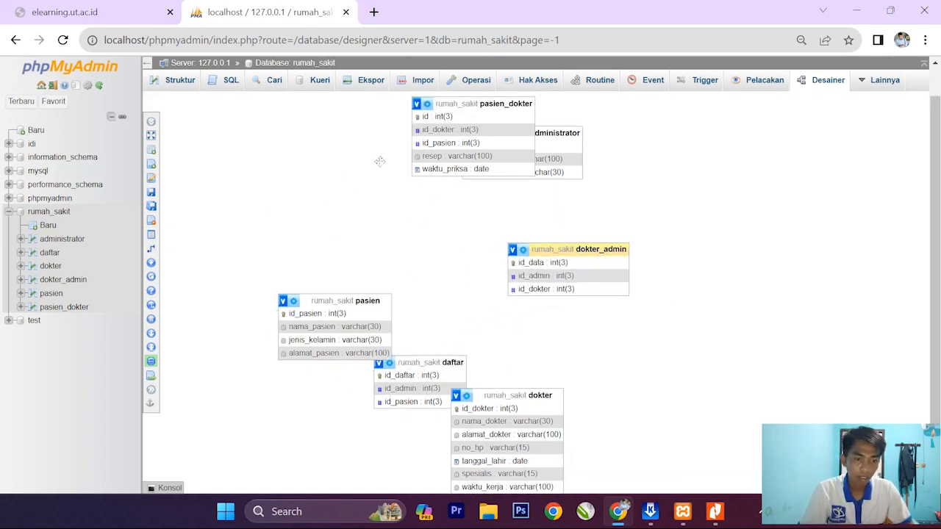
scroll(352, 198, down, 1)
scroll(353, 208, up, 1)
drag(465, 135, 312, 146)
drag(208, 97, 209, 93)
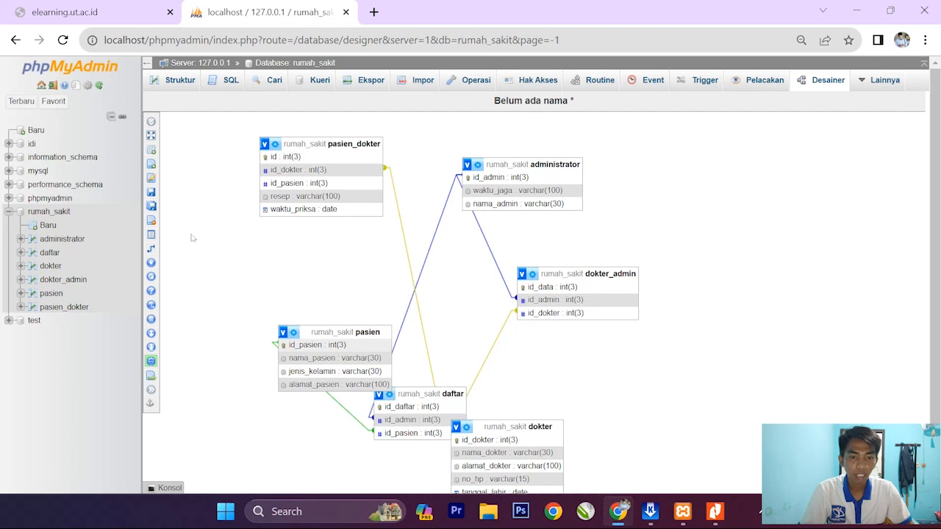
- Relate pasien_dokter's id_pasien to pasien's id_pasien
mouse_move(96, 116)
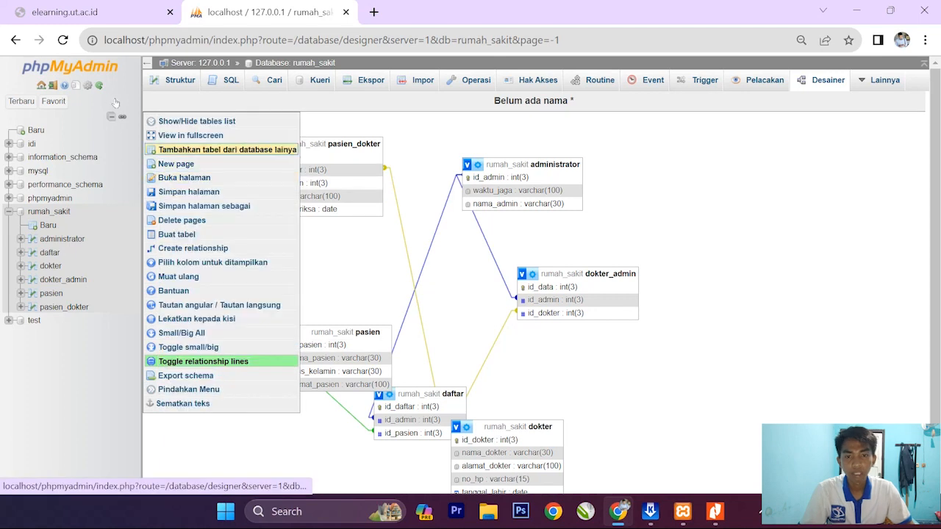
click(192, 248)
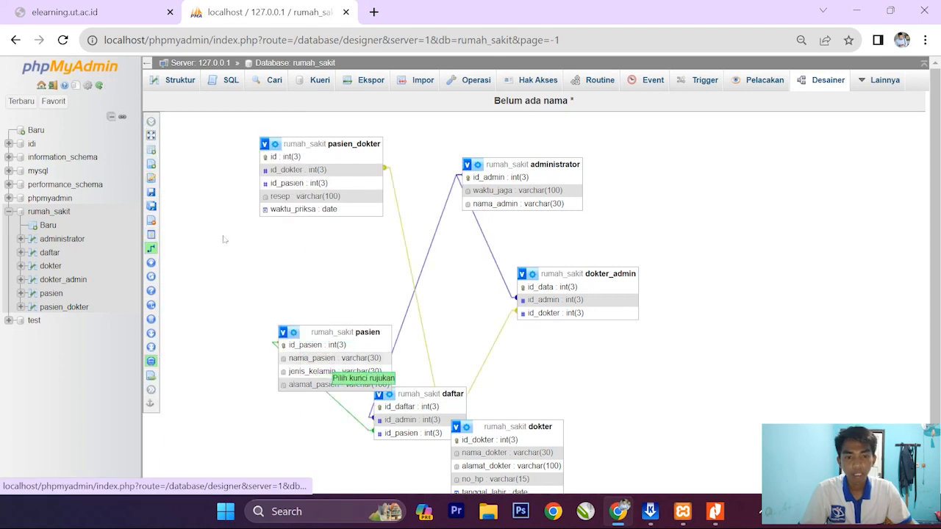
click(284, 346)
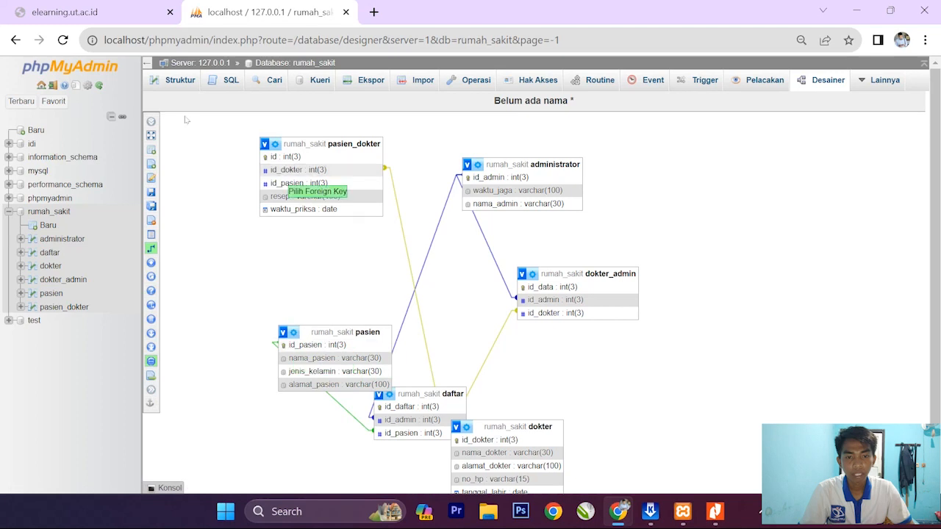
click(269, 184)
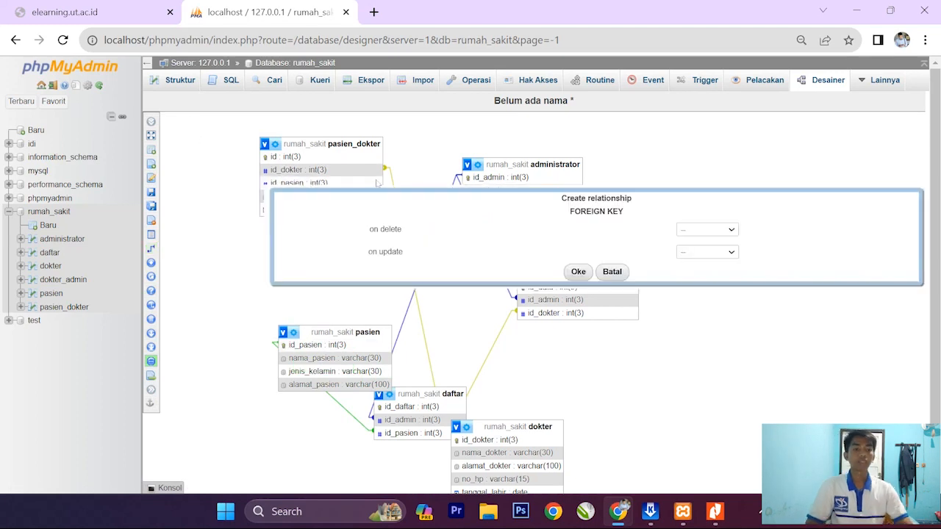
click(578, 272)
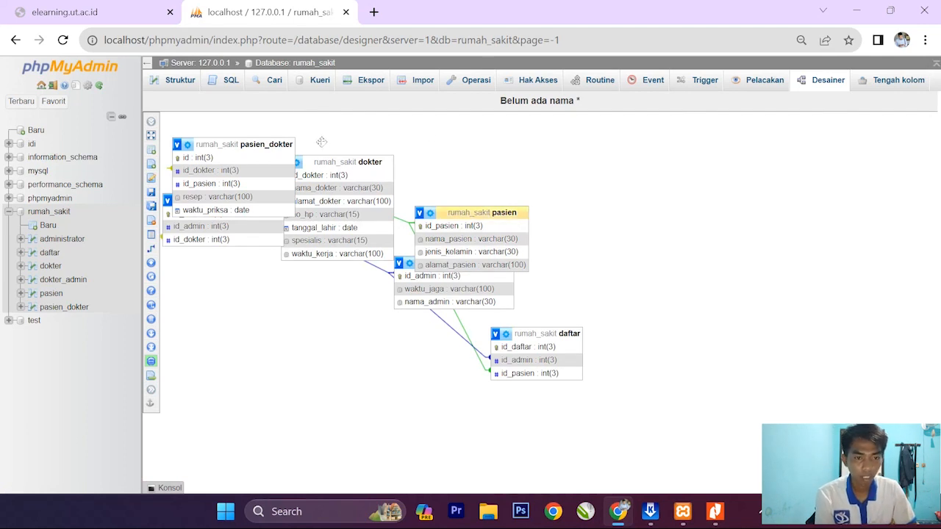
- Spread the tables out, with daftar above pasien and pasien_dokter far right, checking the ERD
drag(470, 212, 296, 307)
drag(456, 263, 346, 394)
mouse_move(239, 144)
mouse_down()
mouse_move(262, 163)
mouse_move(397, 196)
mouse_move(396, 242)
mouse_move(342, 264)
mouse_move(523, 247)
mouse_move(695, 269)
mouse_up()
drag(337, 161, 471, 385)
drag(251, 241, 367, 170)
drag(363, 217, 366, 103)
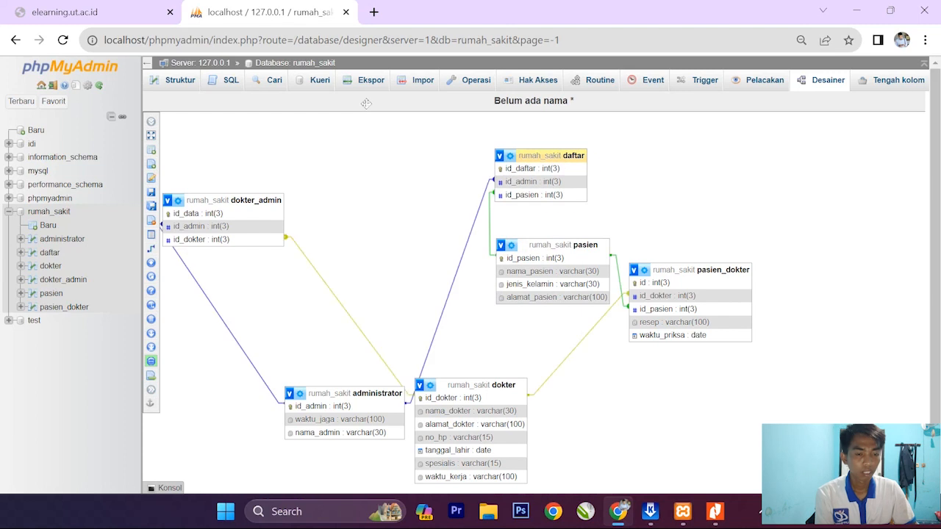
key(alt+Tab)
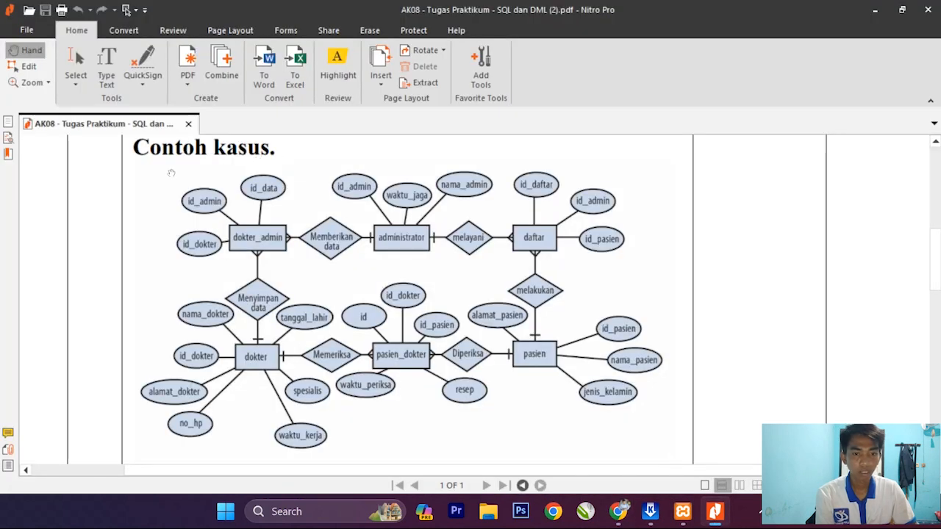
click(875, 9)
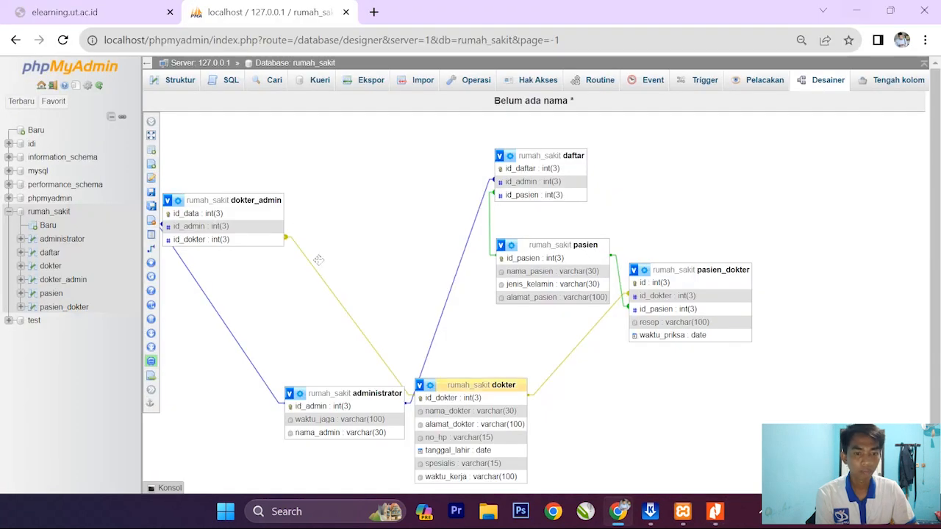
- Move administrator and dokter_admin into the top row, with dokter, pasien_dokter and pasien below
drag(365, 394, 399, 269)
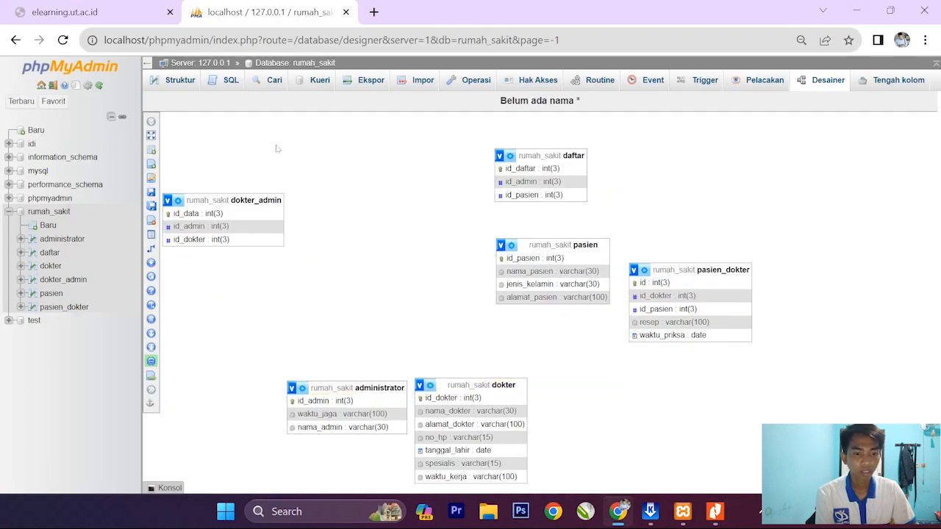
mouse_move(345, 387)
mouse_down()
mouse_move(329, 393)
mouse_move(327, 372)
mouse_move(385, 288)
mouse_move(387, 157)
mouse_up()
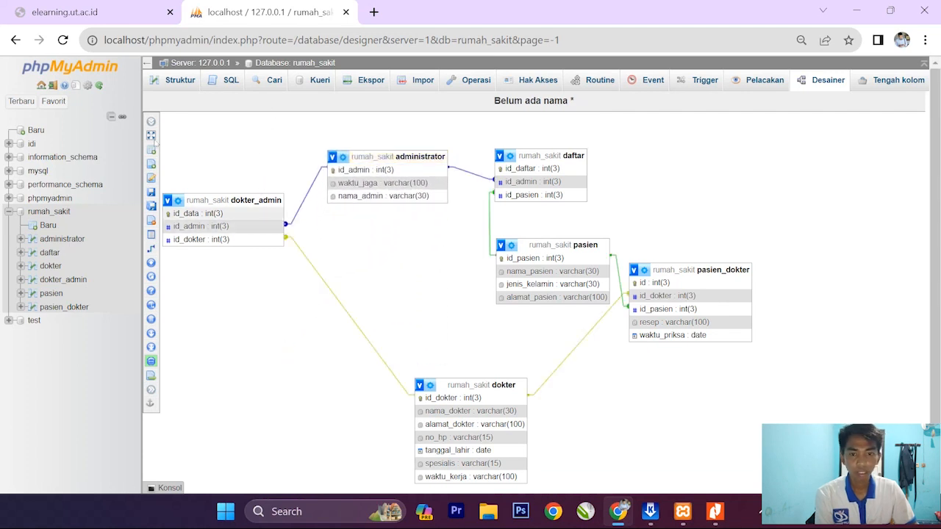
drag(243, 199, 244, 153)
drag(474, 382, 228, 250)
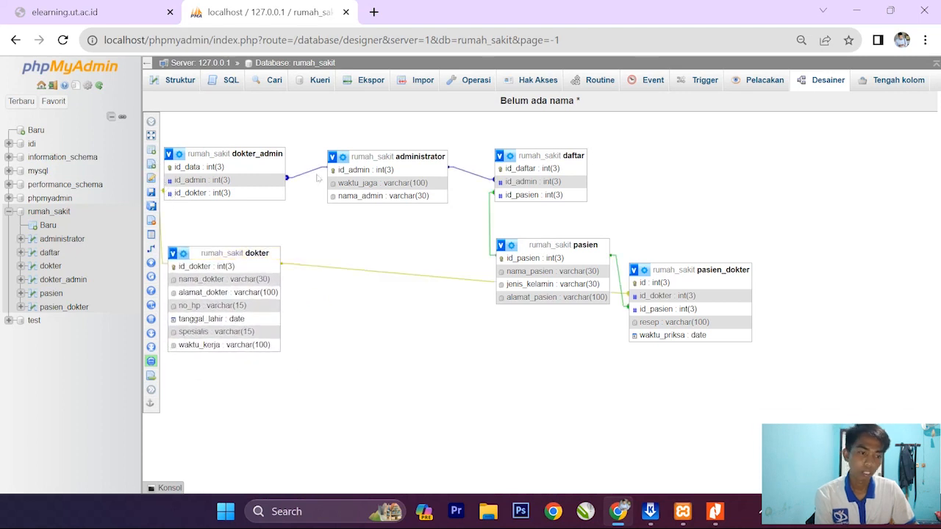
mouse_move(686, 270)
mouse_down()
mouse_move(489, 312)
mouse_move(358, 258)
mouse_move(380, 252)
mouse_up()
drag(540, 245, 541, 250)
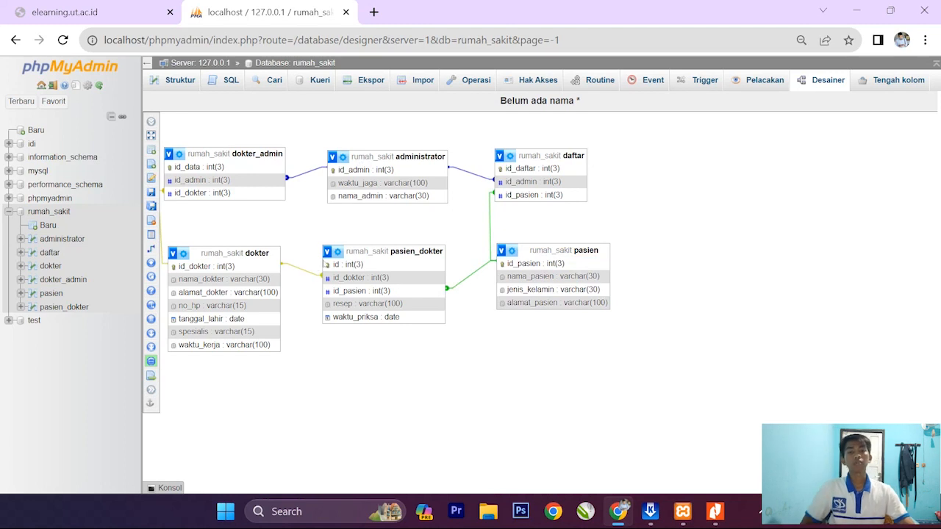
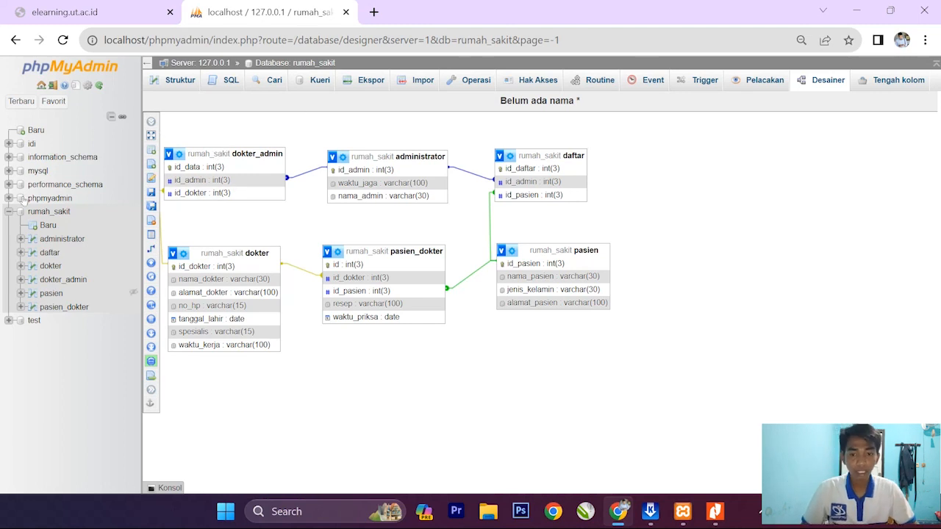
- Open the pasien table's browse page, which shows no patient rows yet
click(48, 293)
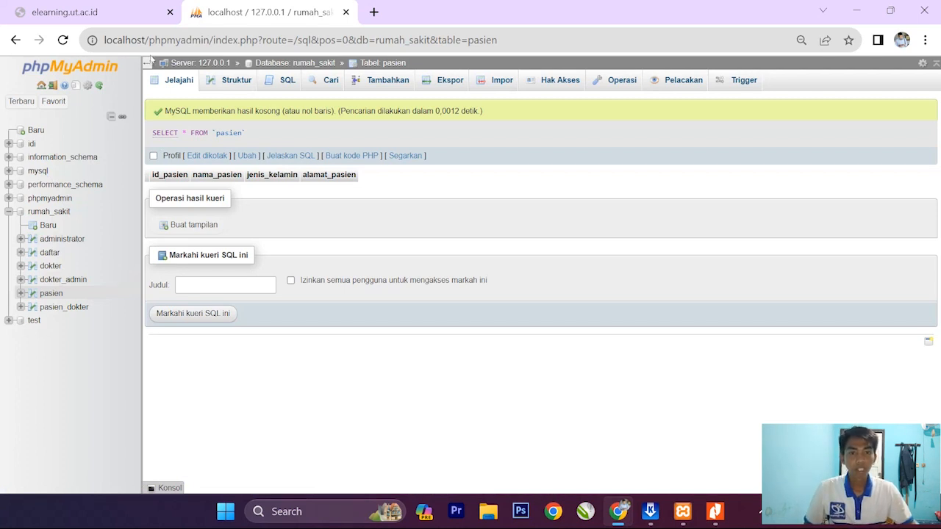
- Look through pasien's Struktur, Jelajahi and Tambahkan pages, ending on its SQL query page
click(229, 80)
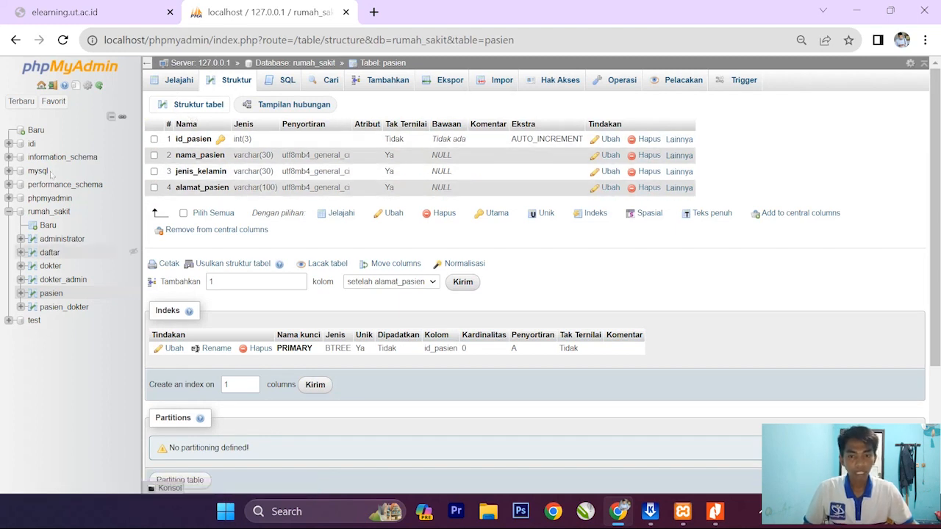
click(51, 293)
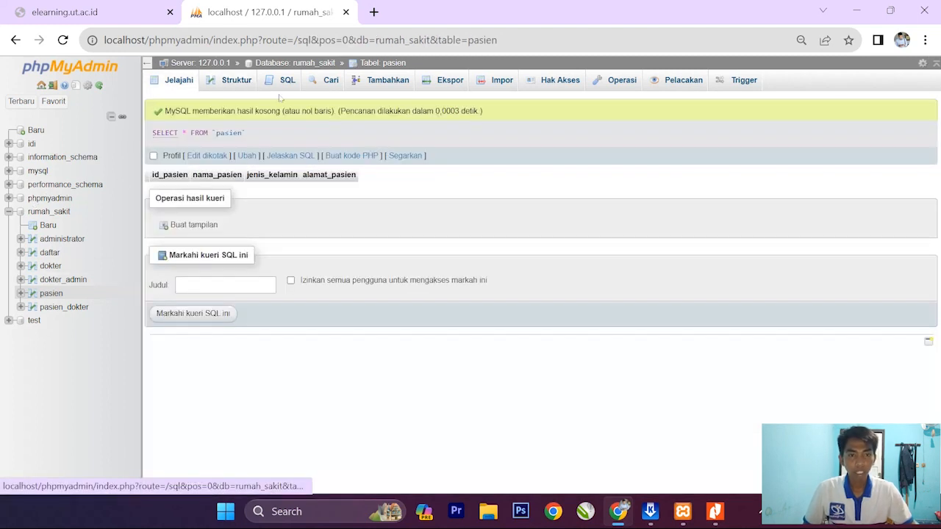
click(255, 56)
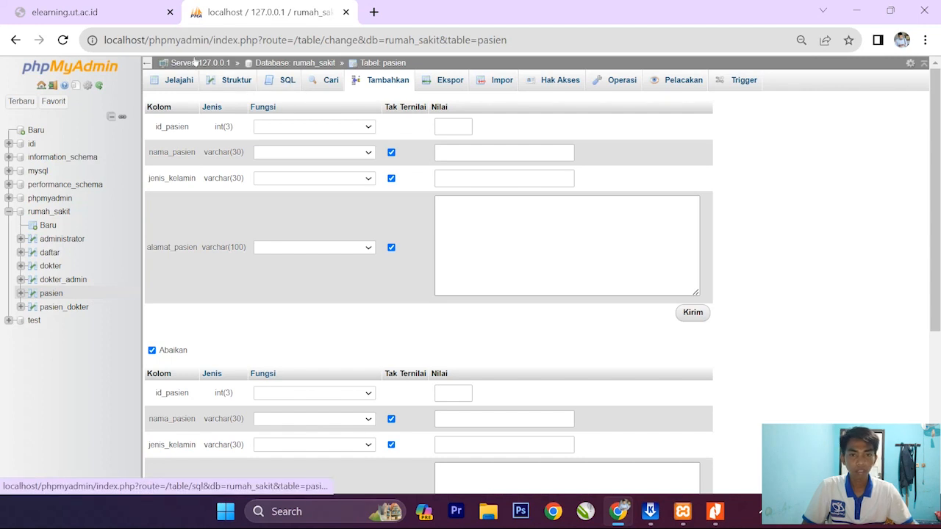
click(196, 61)
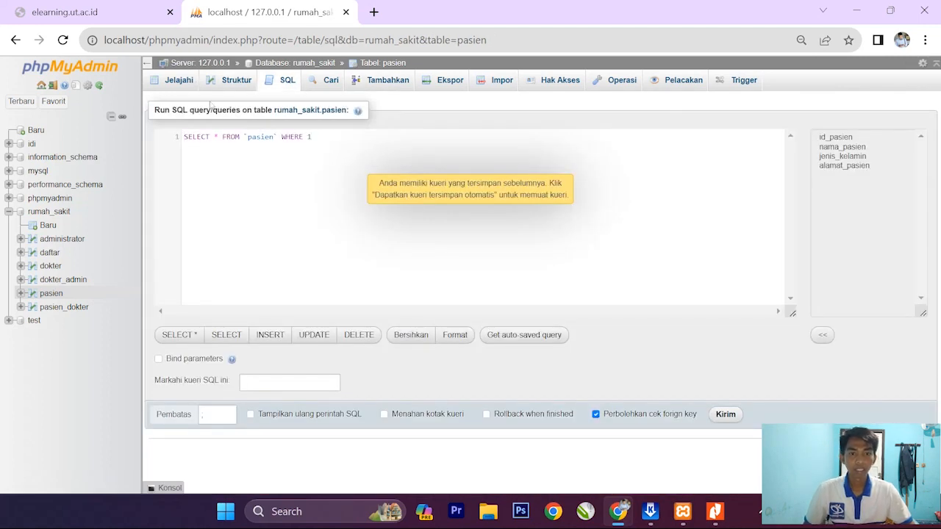
- Replace the default query with INSERT INTO pasien using autocomplete
key(ctrl+a)
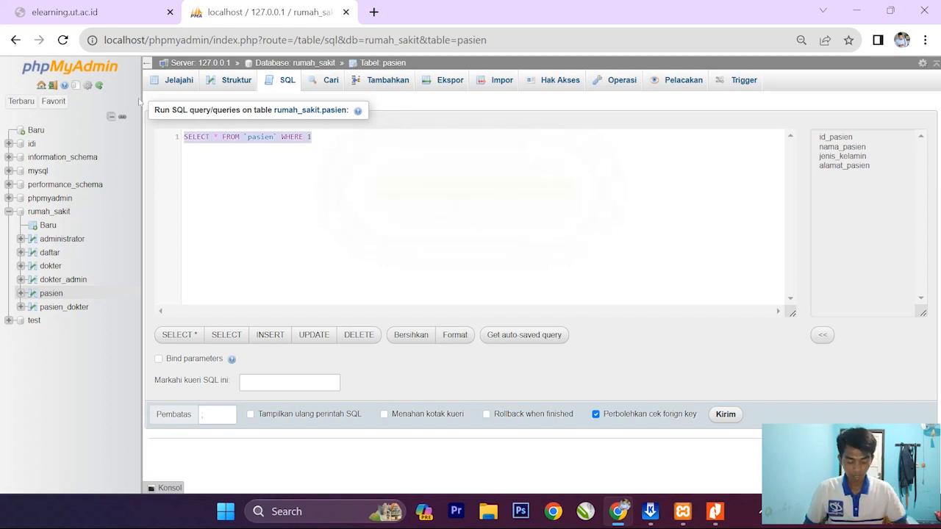
text(insert)
key(Return)
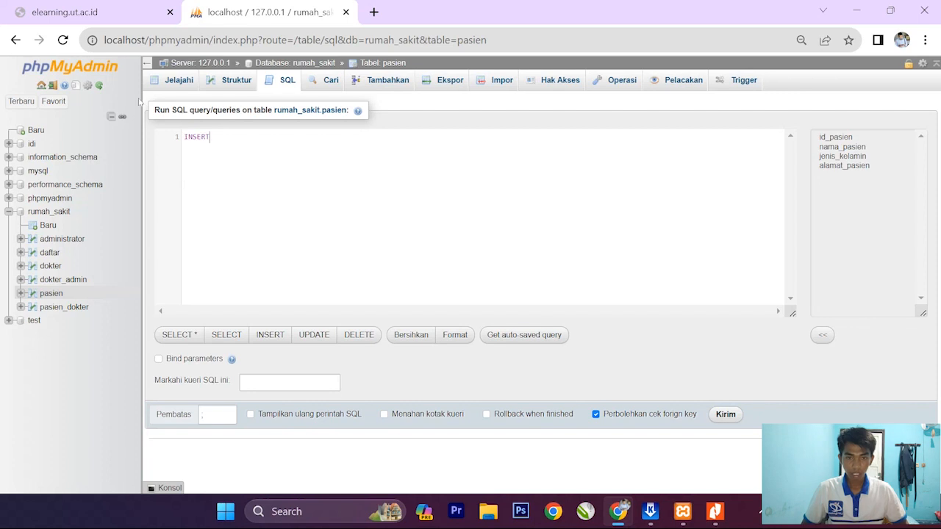
text(into)
key(Return)
text(pasien)
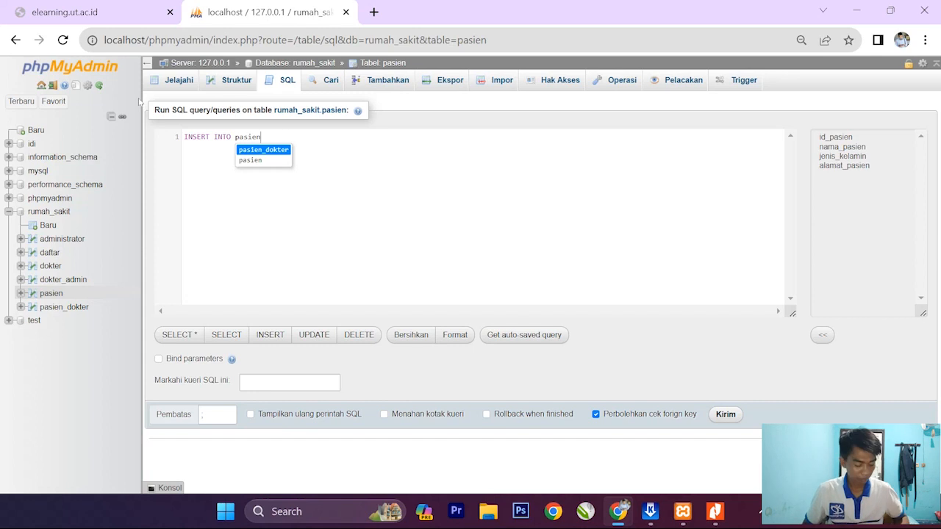
key(Down)
key(Return)
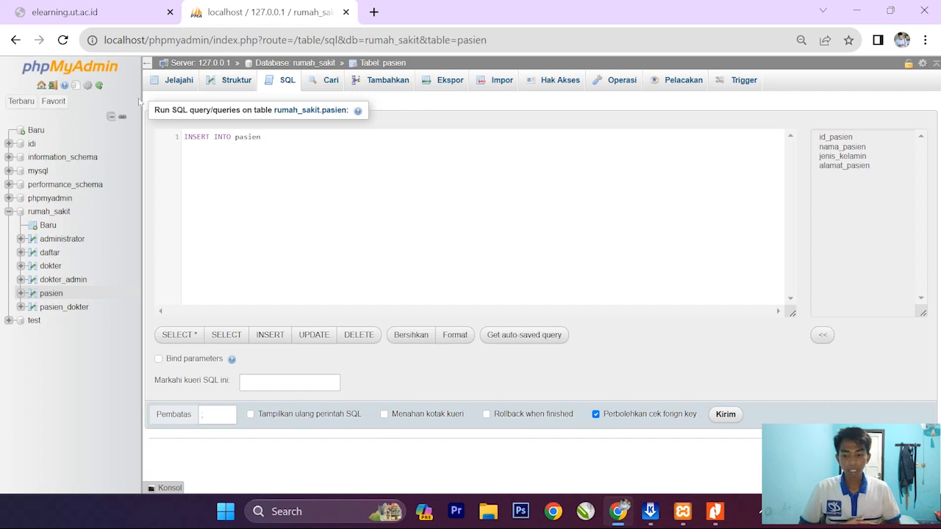
- Add the column list id_pasien, nama_pasien, jenis_kelamin, alamat_pasien, checking names against the ER diagram
text(()
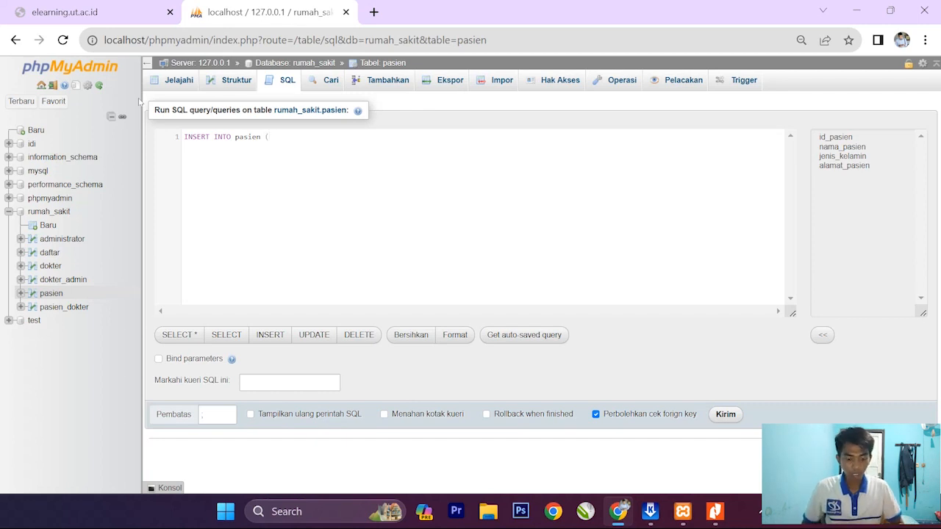
text(id)
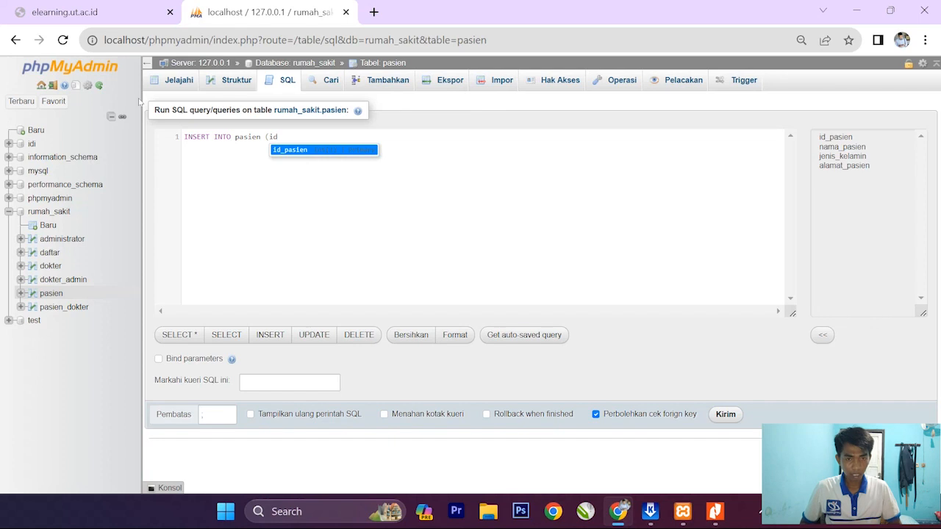
key(Return)
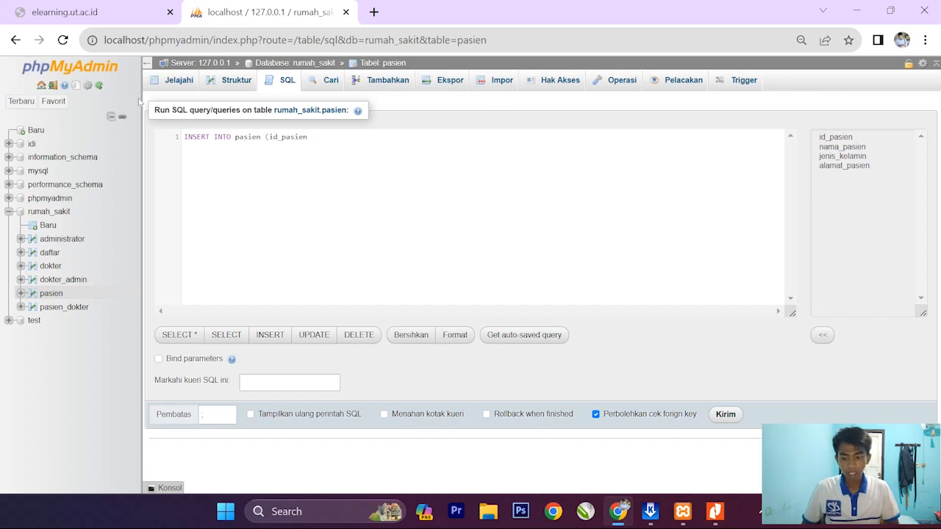
text(,)
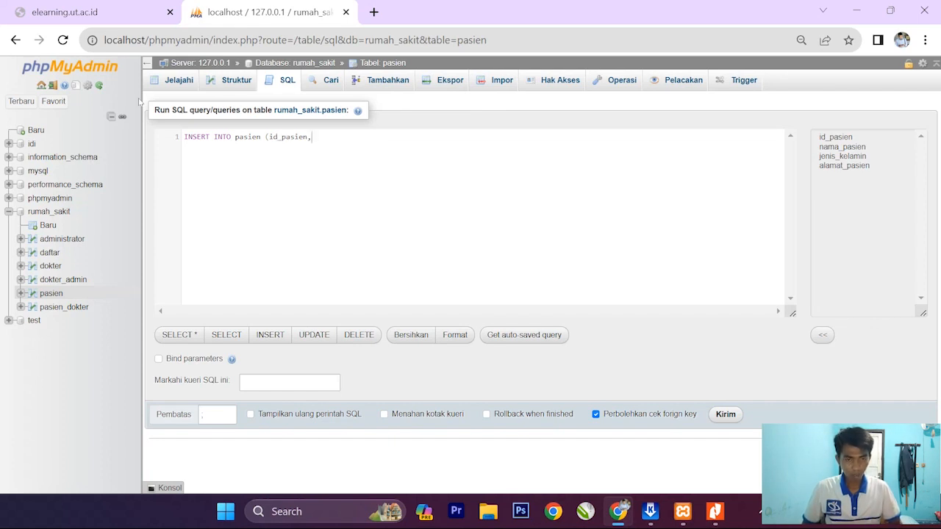
text(na)
key(Return)
text(,)
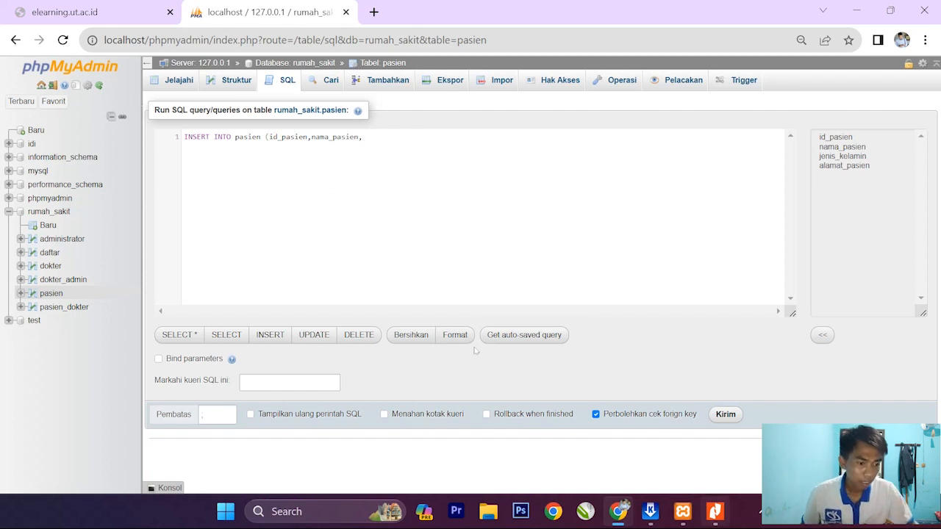
click(715, 510)
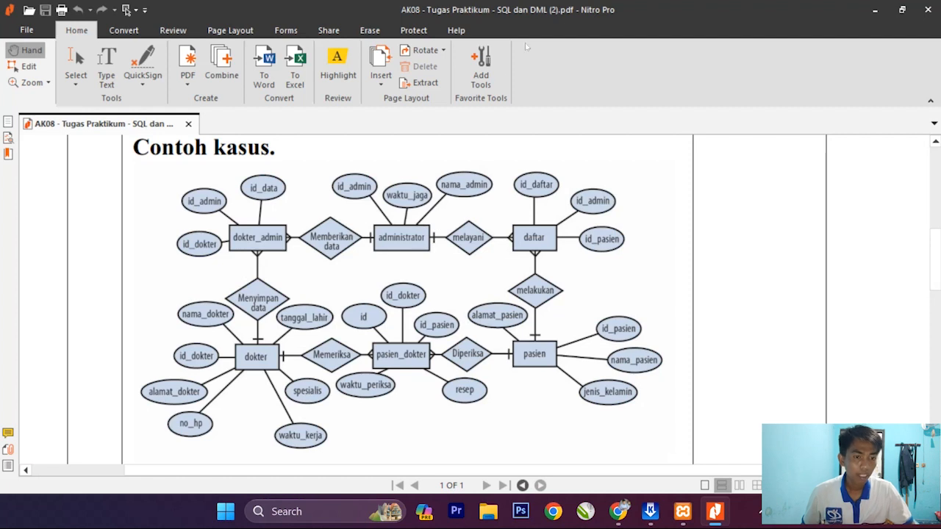
click(874, 9)
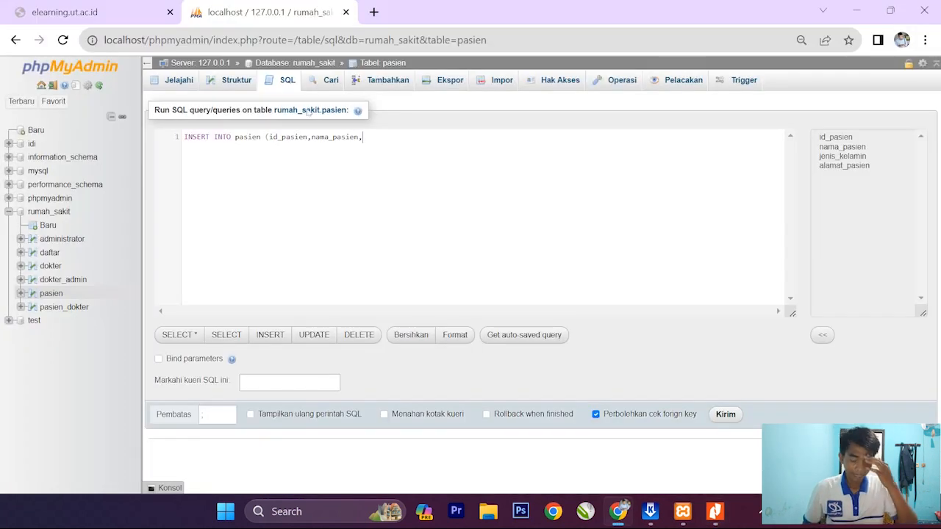
text(jenis_kelamin,alamat_pasien)
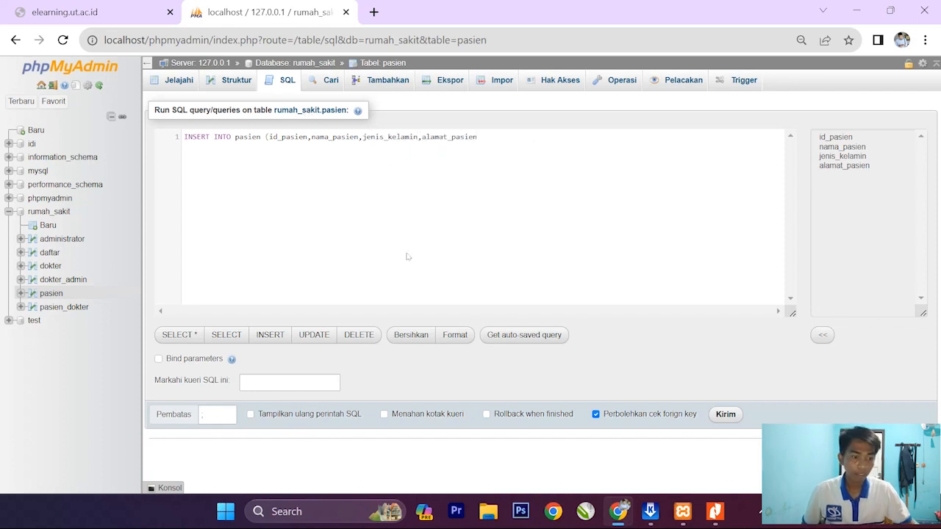
key(alt+Tab)
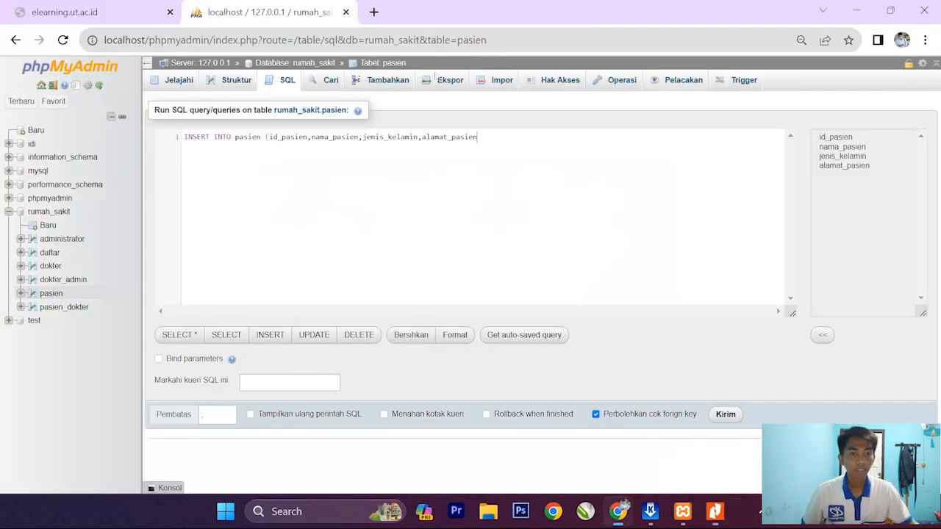
click(874, 9)
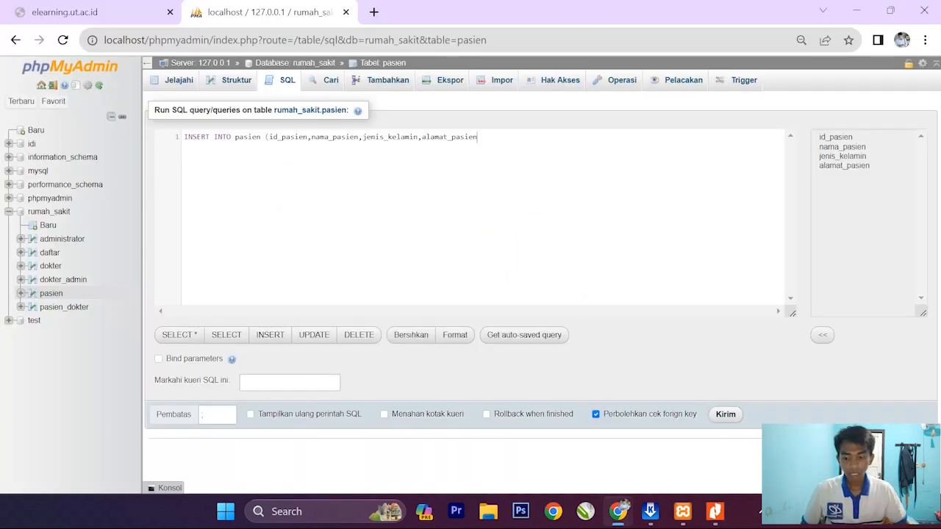
text() )
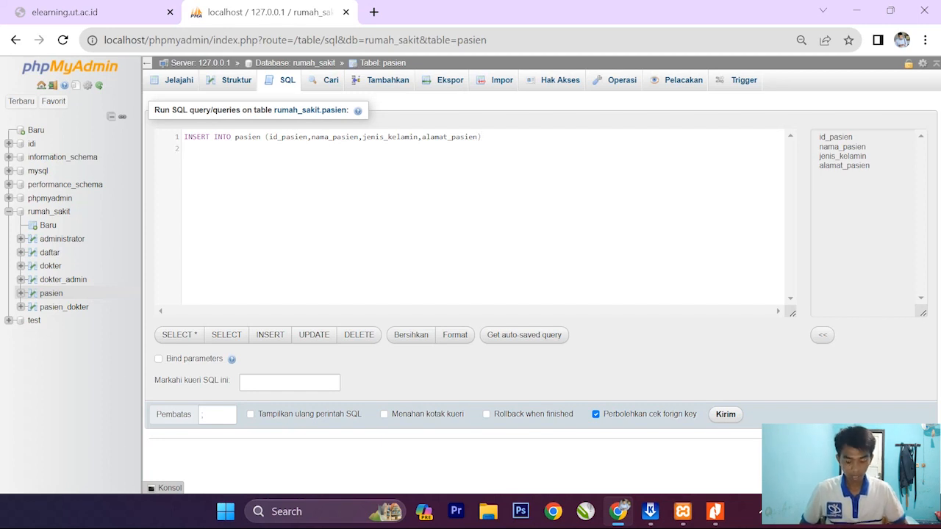
text(VALUES)
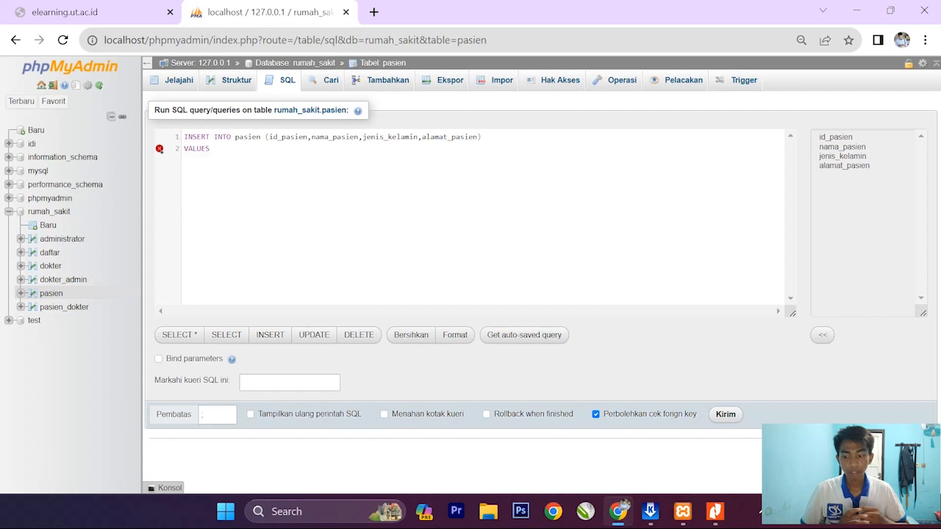
text( ()
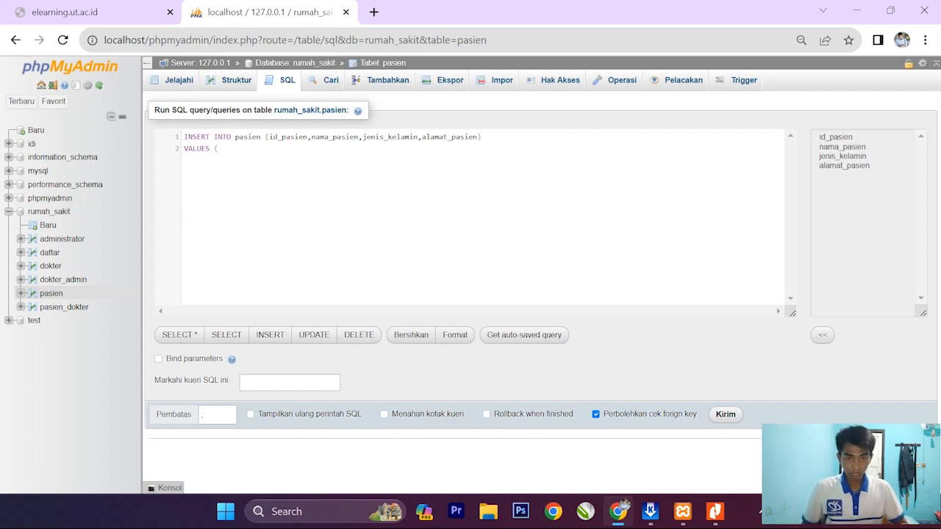
text(1)
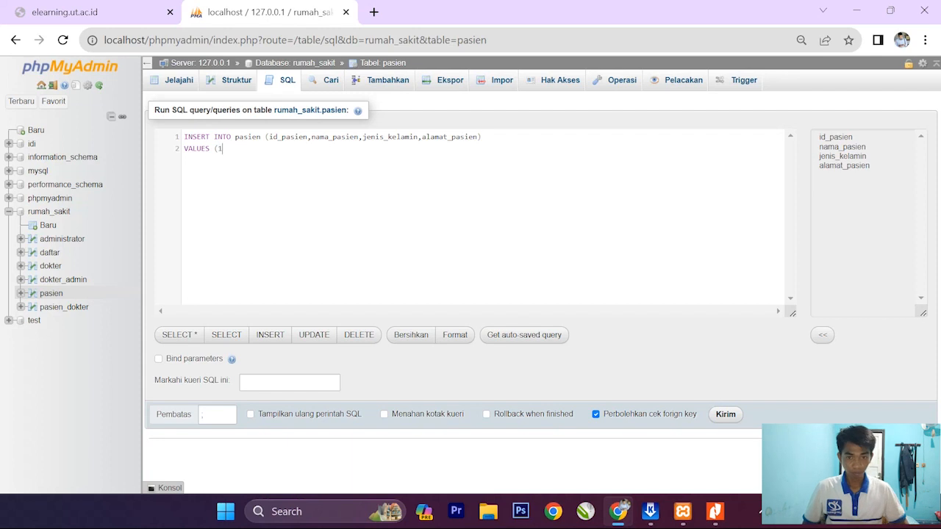
text(,)
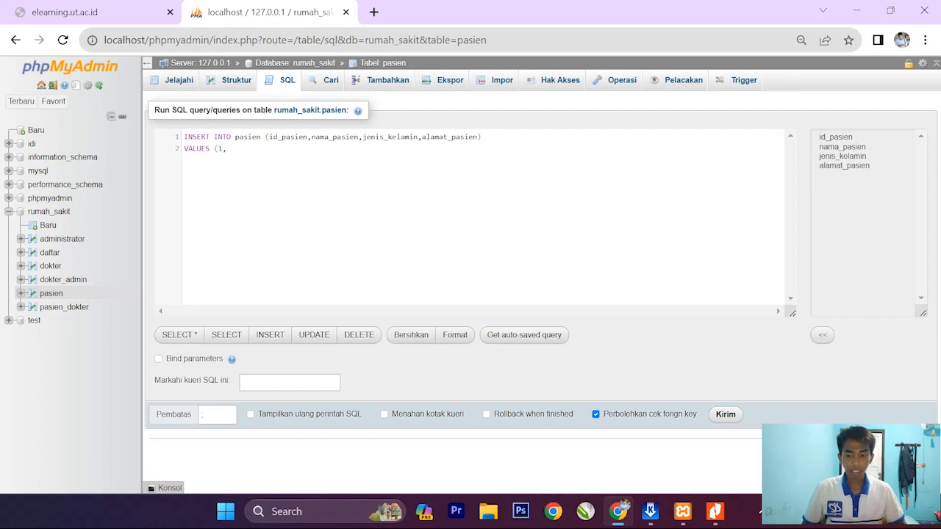
text('jo)
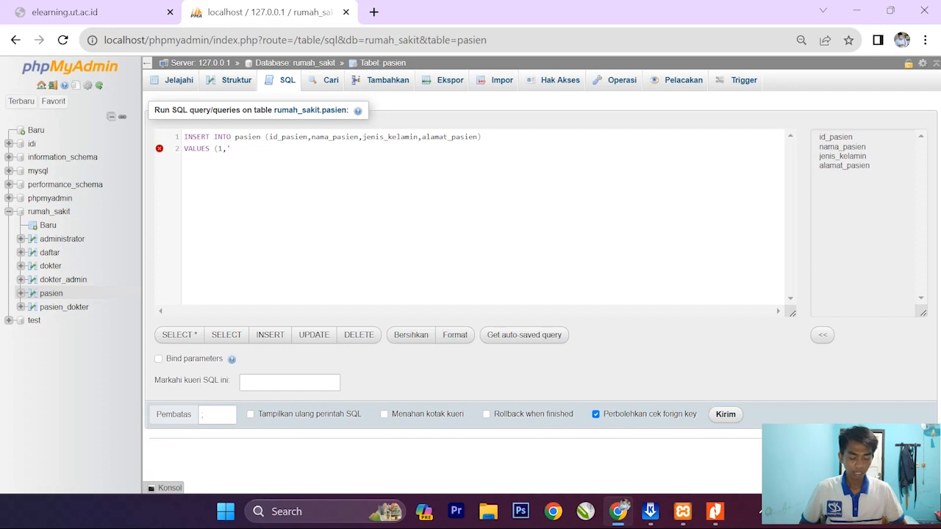
- Enter id 1, the patient's name and street address as the VALUES entries
key(BackSpace)
key(BackSpace)
key(BackSpace)
text('Joko)
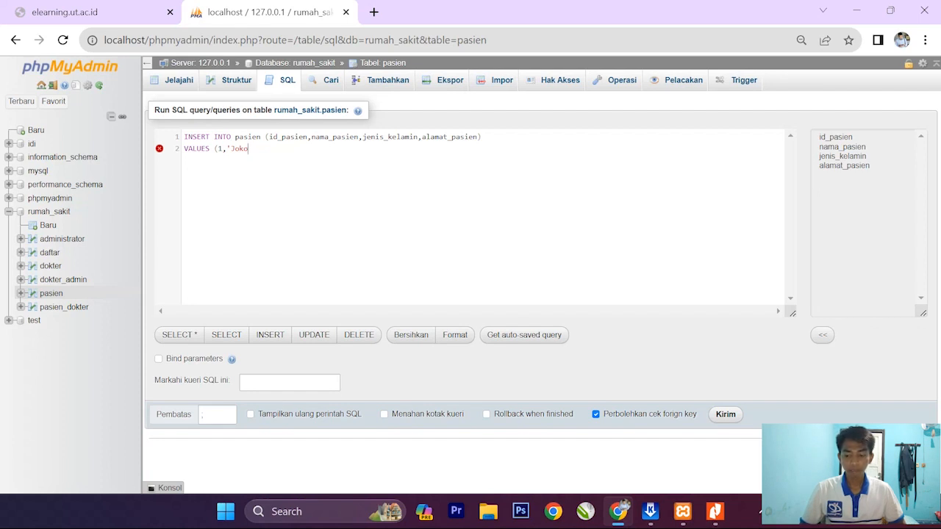
text( Widodo)
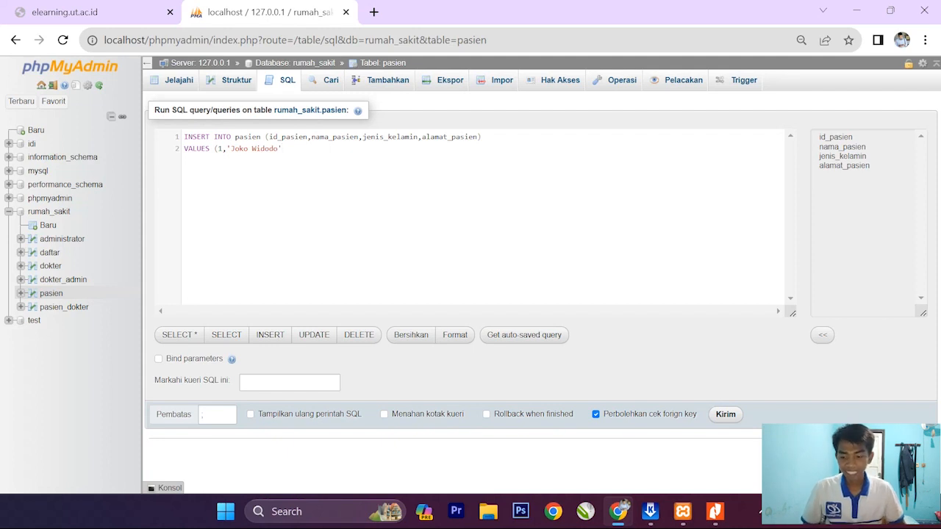
text(,')
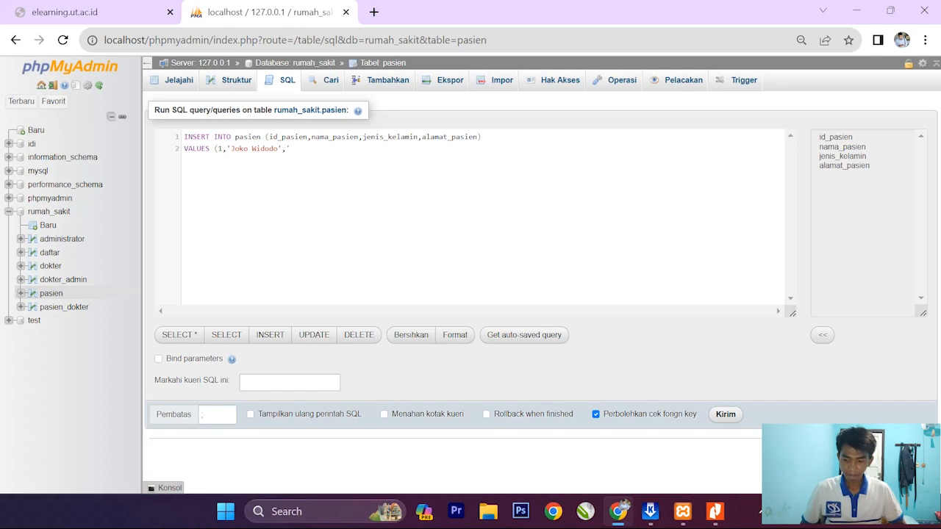
text(Jala)
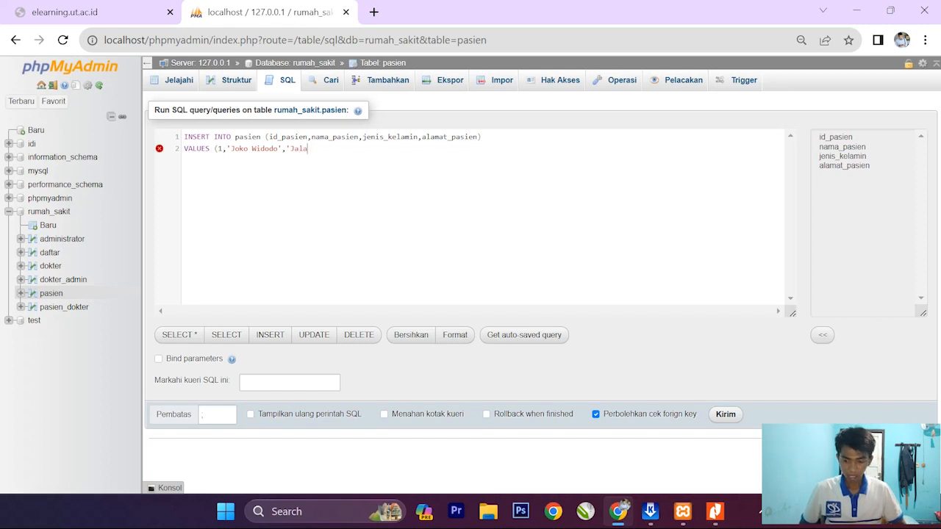
text(n Pakis Haji)
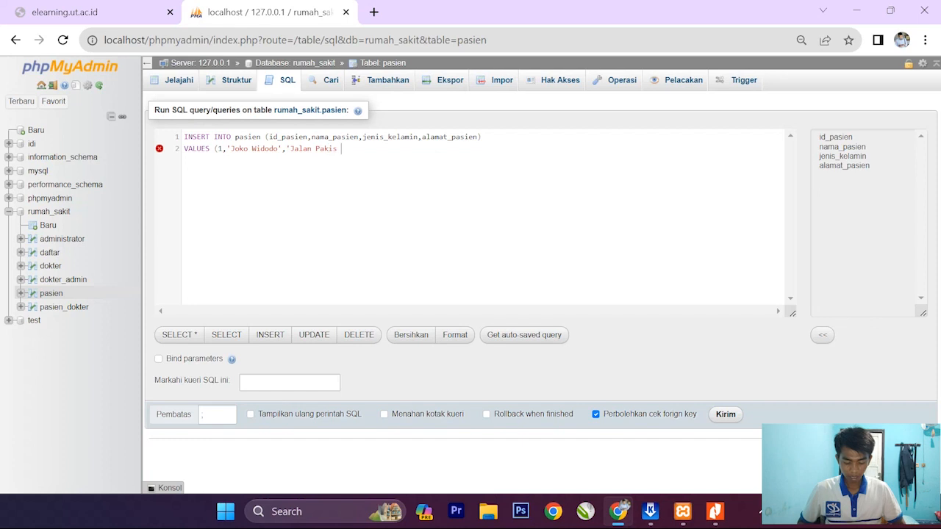
key(BackSpace)
key(BackSpace)
key(BackSpace)
key(BackSpace)
text(Jalan Pakis haji No)
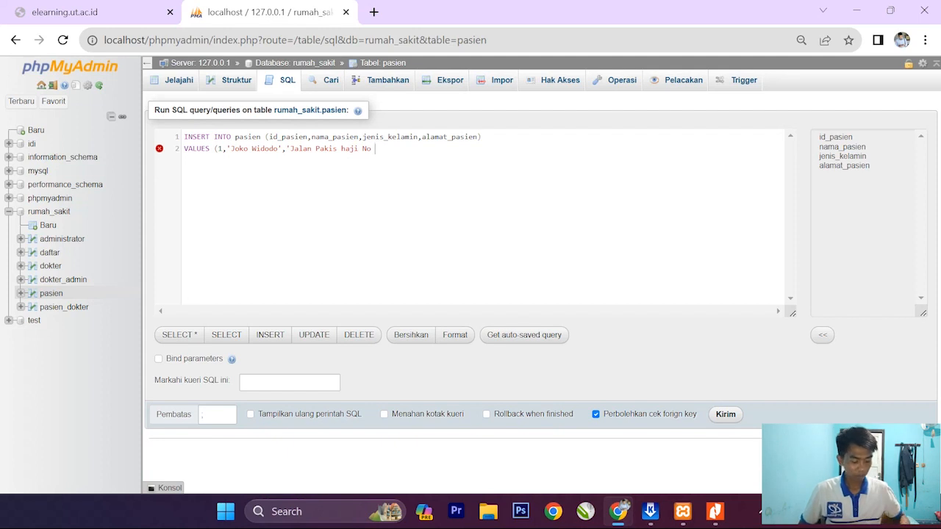
text( 35)
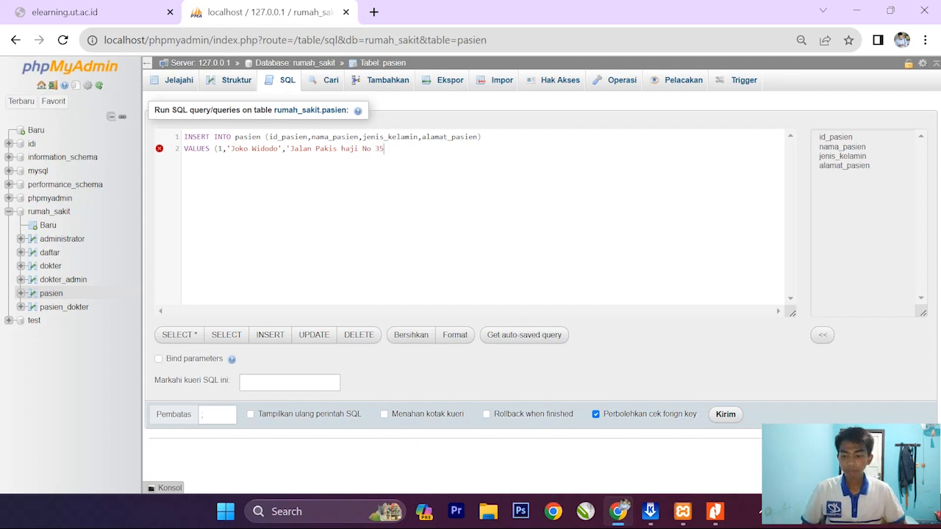
text( Jakar)
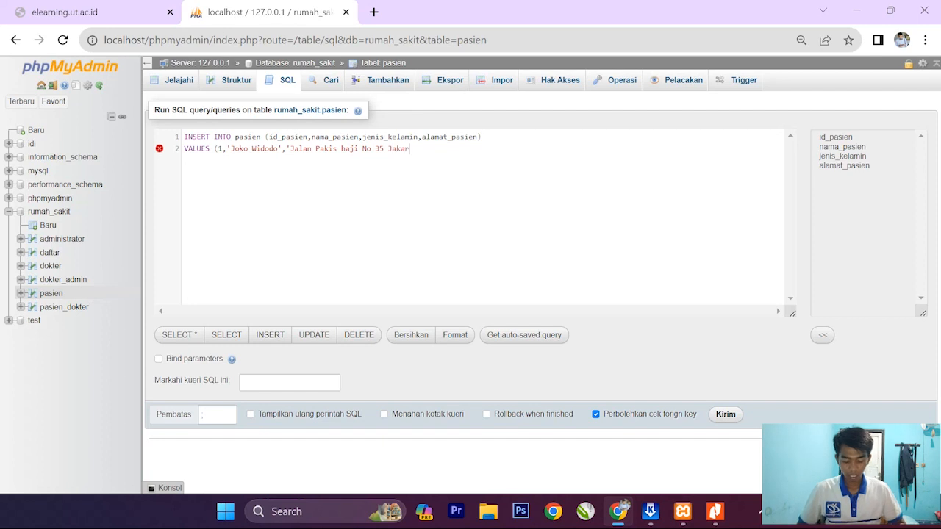
text(ta,)
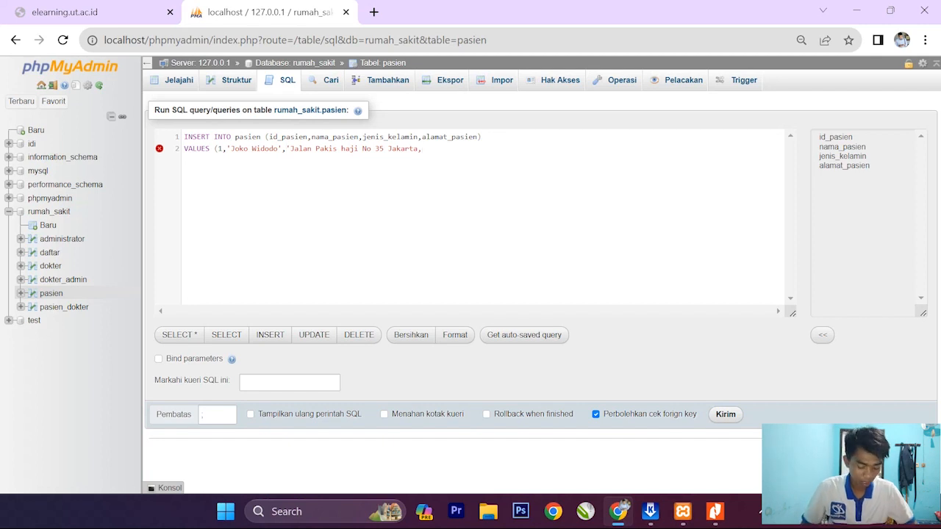
- Insert 'laki-lai' as jenis_kelamin after the name, close the values and run the INSERT
click(286, 149)
text(,)
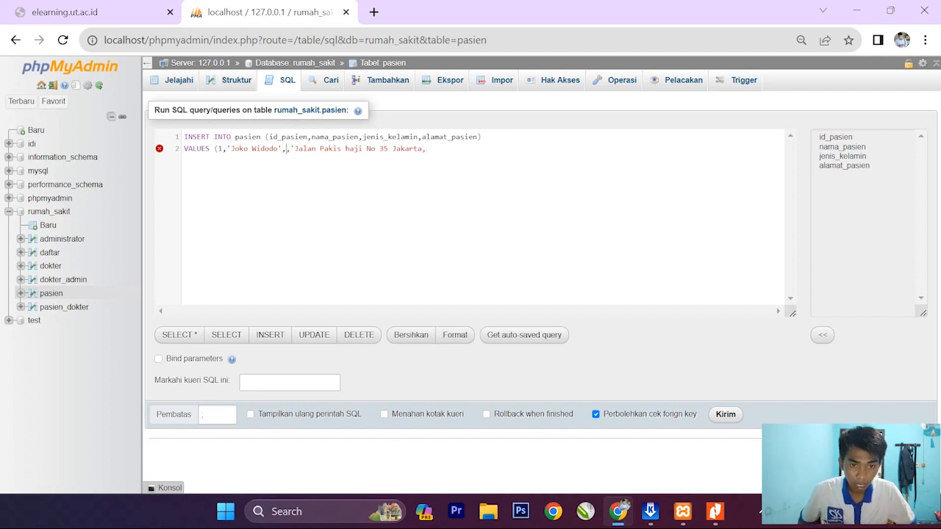
text('laki)
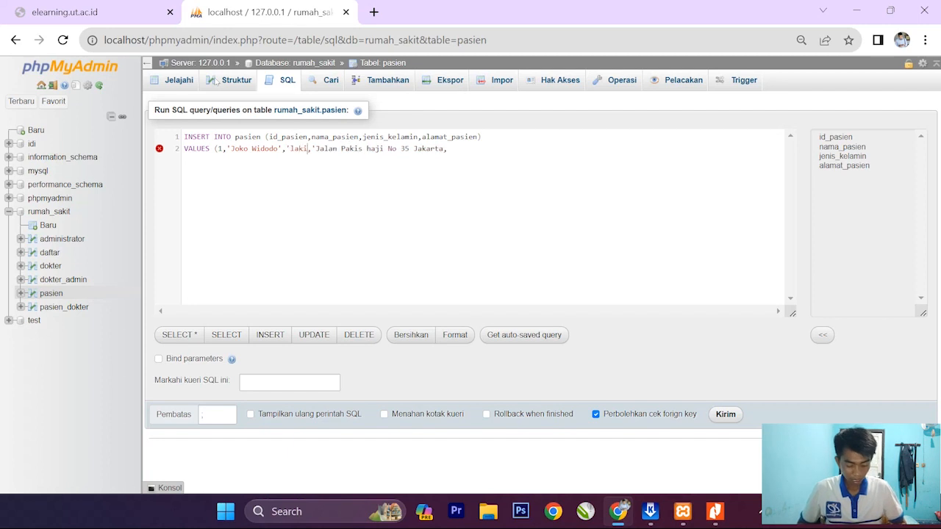
text(-lai')
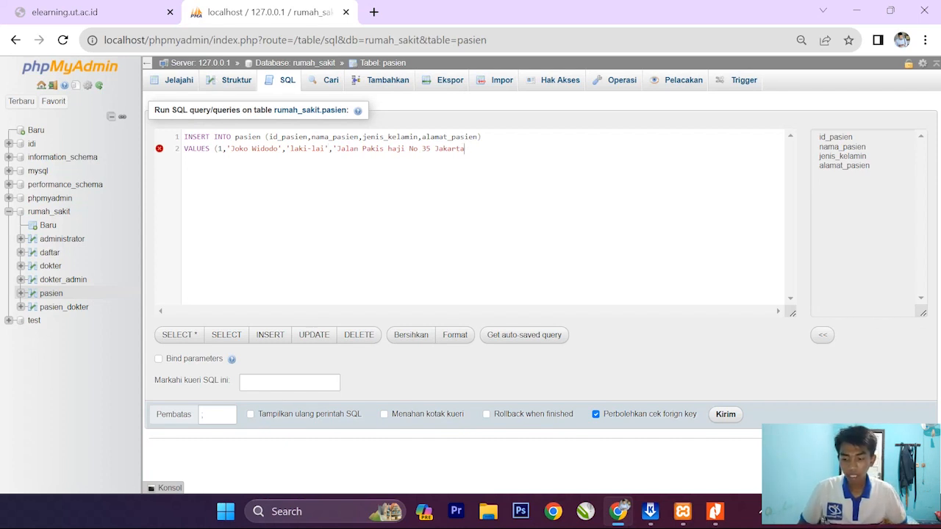
text(');)
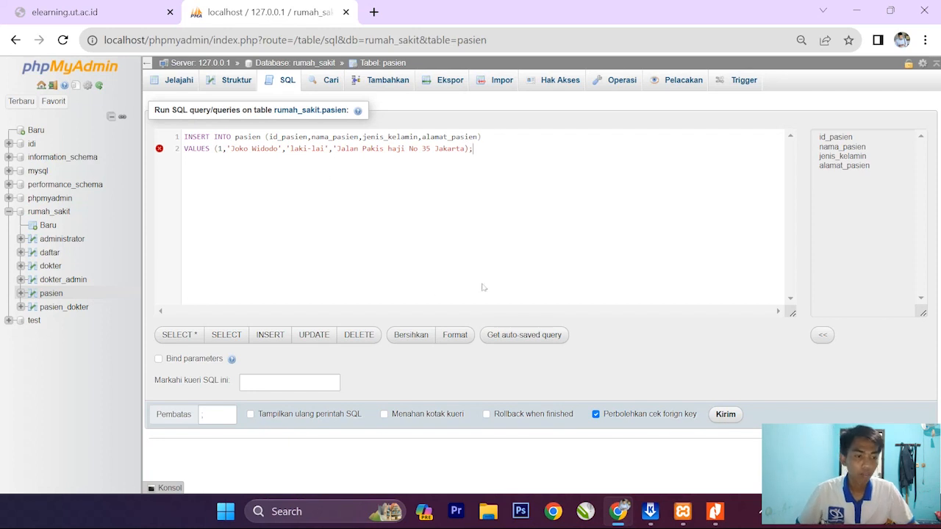
key(ctrl+Return)
scroll(424, 185, down, 1)
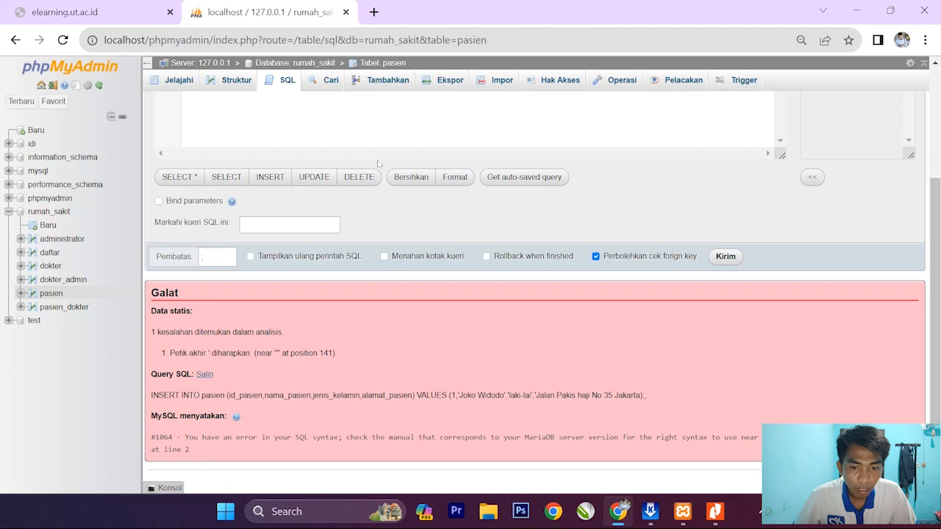
- Fix the quoting around the name, 'laki-lai' and address with double quotes, and rerun the INSERT
scroll(378, 163, up, 3)
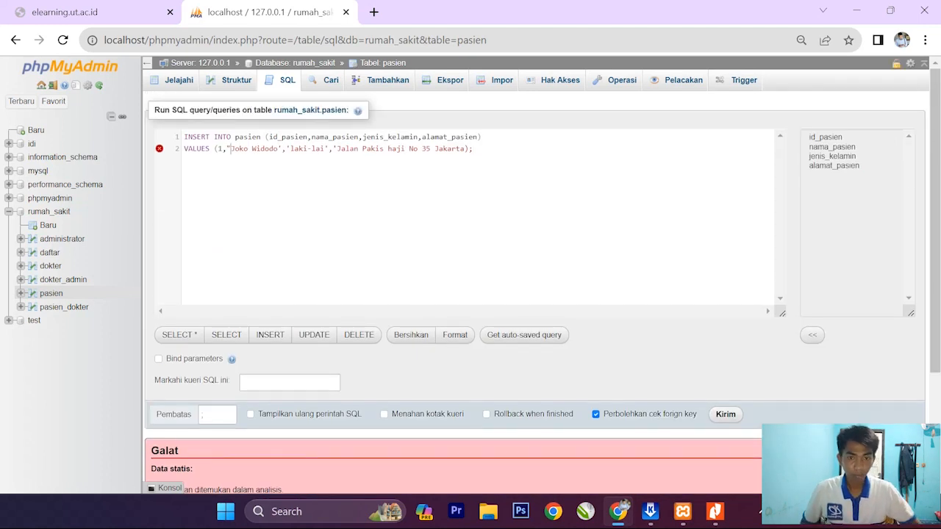
click(277, 148)
key(Delete)
text(")
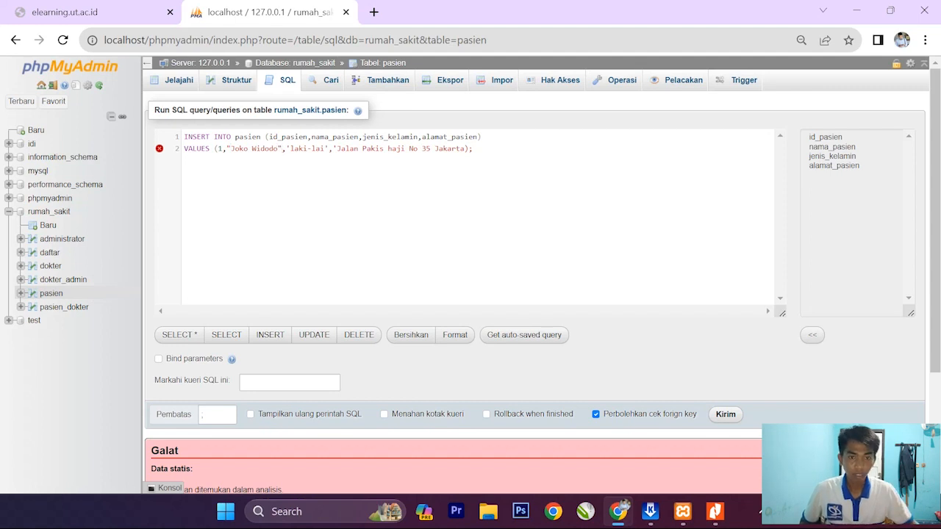
key(Right)
key(Delete)
text(")
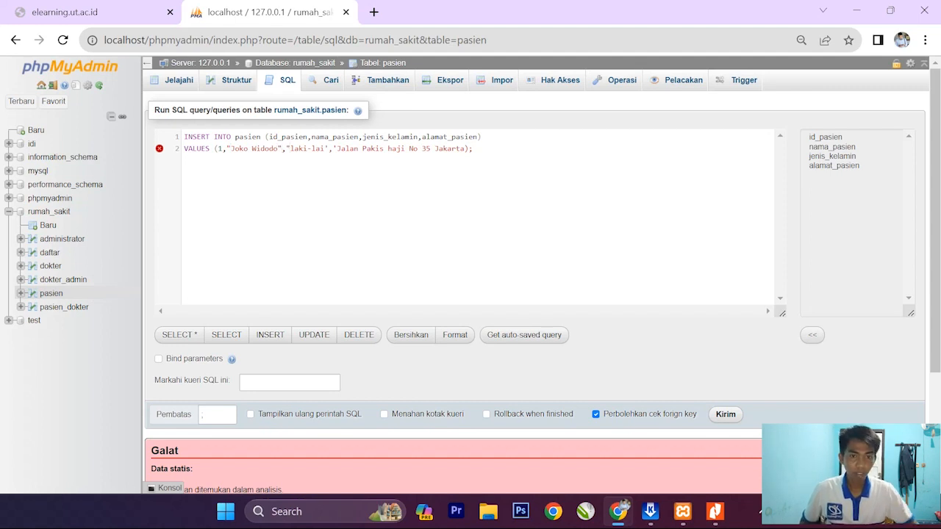
key(Delete)
text(")
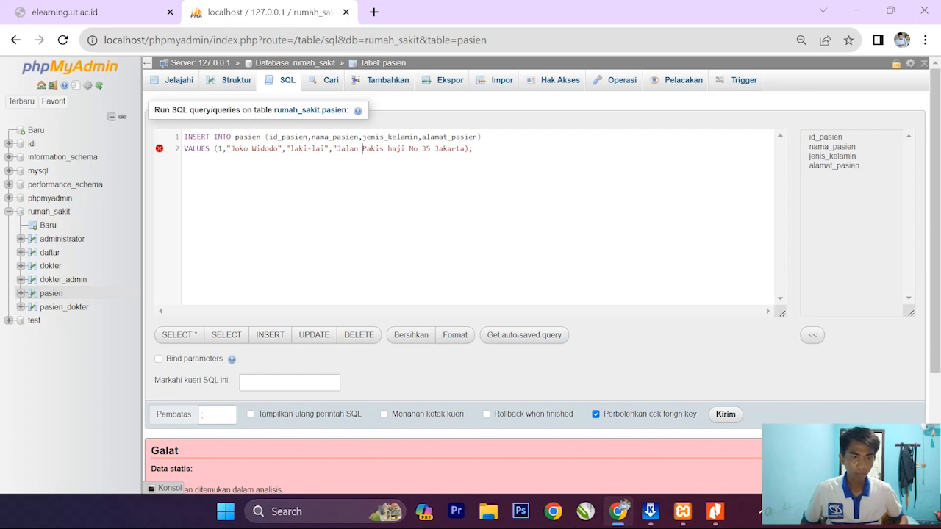
key(Right)
key(Right)
key(Right)
key(Right)
key(Right)
key(Right)
key(Right)
key(Right)
key(Right)
key(Right)
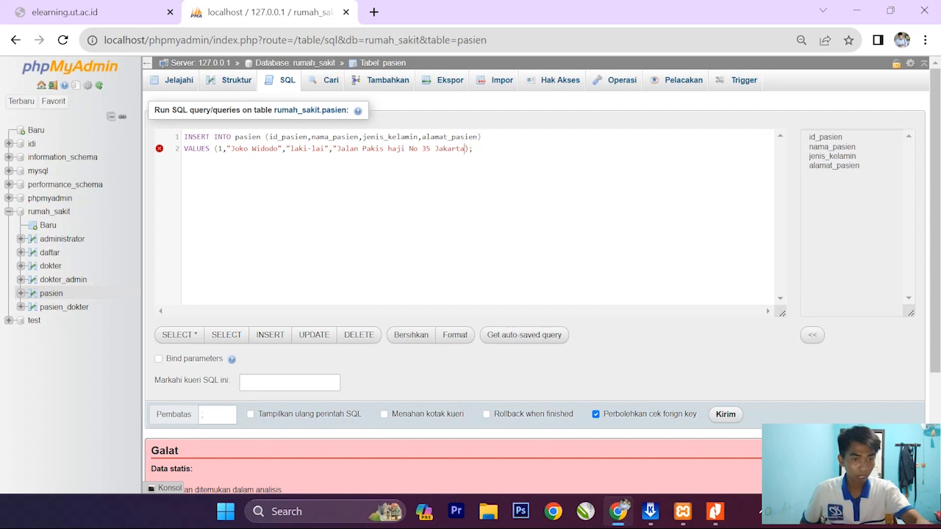
text(")
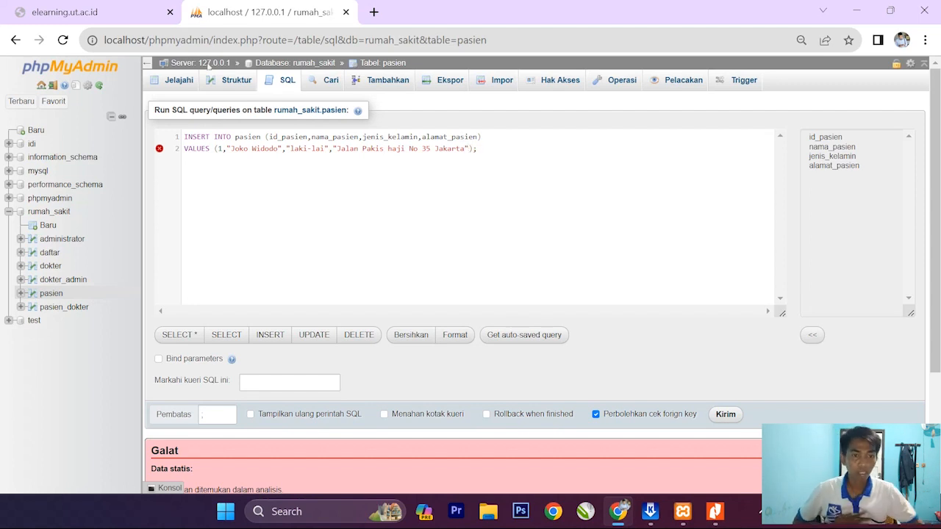
key(ctrl+Return)
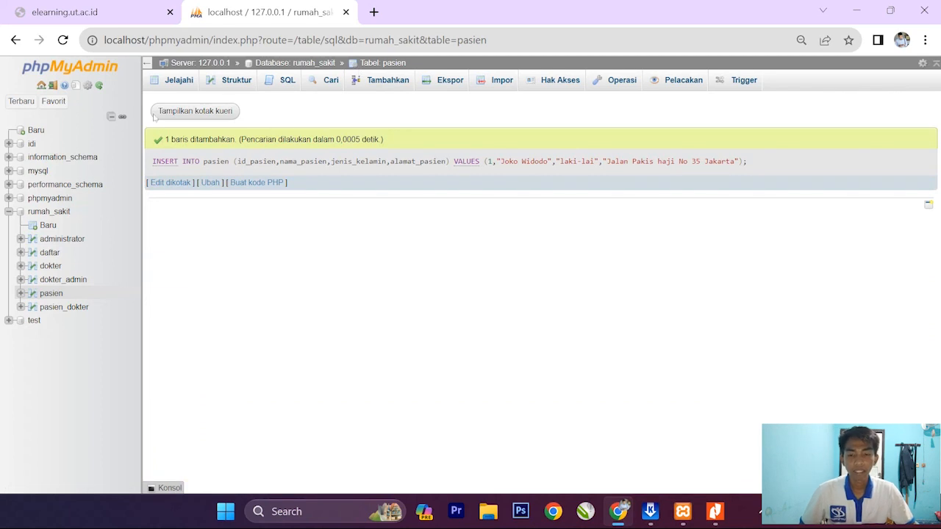
- Open the pasien SQL editor, remove WHERE 1 from the query and run it
click(52, 293)
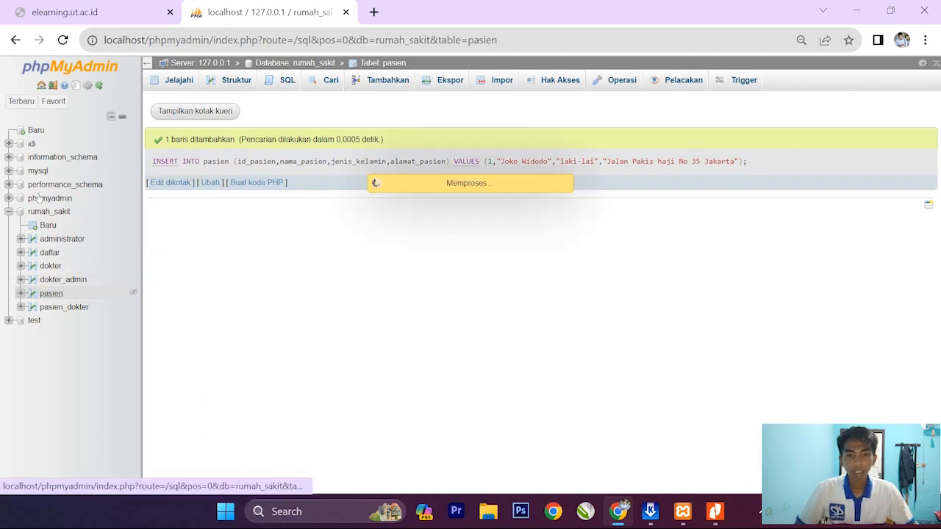
click(285, 80)
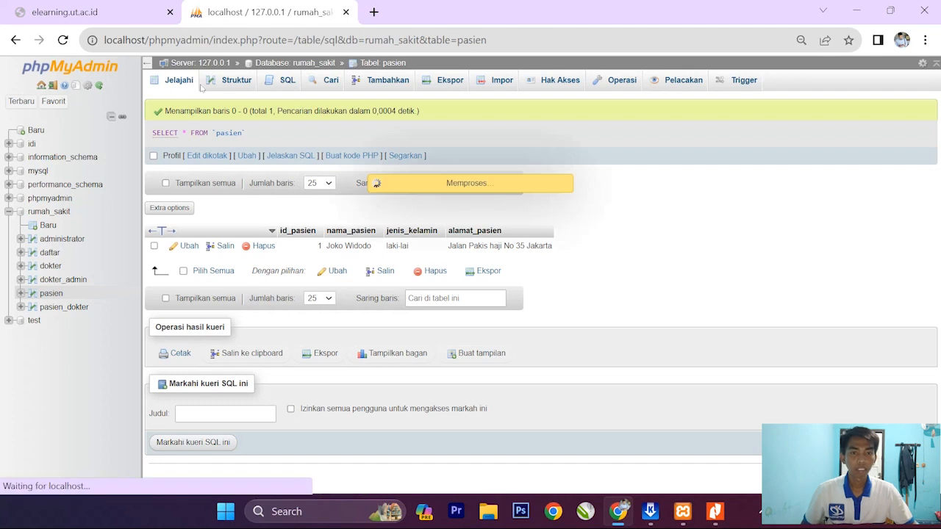
click(311, 137)
key(BackSpace)
key(BackSpace)
key(BackSpace)
key(BackSpace)
key(BackSpace)
key(BackSpace)
key(BackSpace)
key(BackSpace)
key(BackSpace)
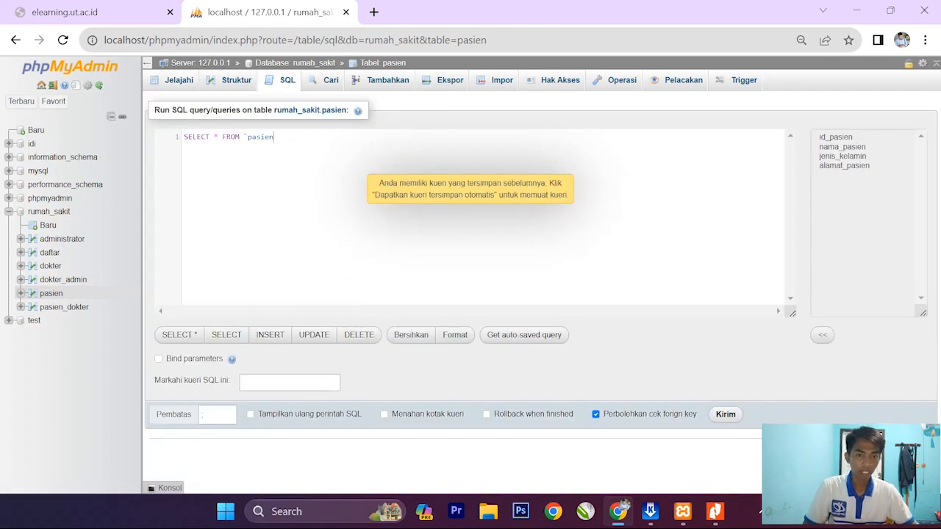
key(ctrl+Return)
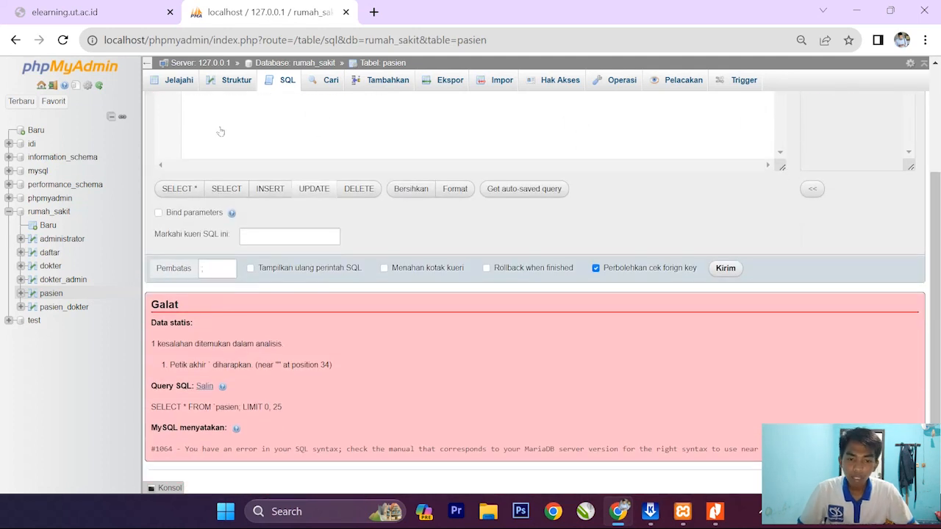
- Correct the table name, rerun SELECT * FROM pasien, and start editing patient 1's row
scroll(221, 132, up, 2)
key(BackSpace)
key(BackSpace)
key(BackSpace)
key(BackSpace)
key(BackSpace)
key(BackSpace)
text(pasien)
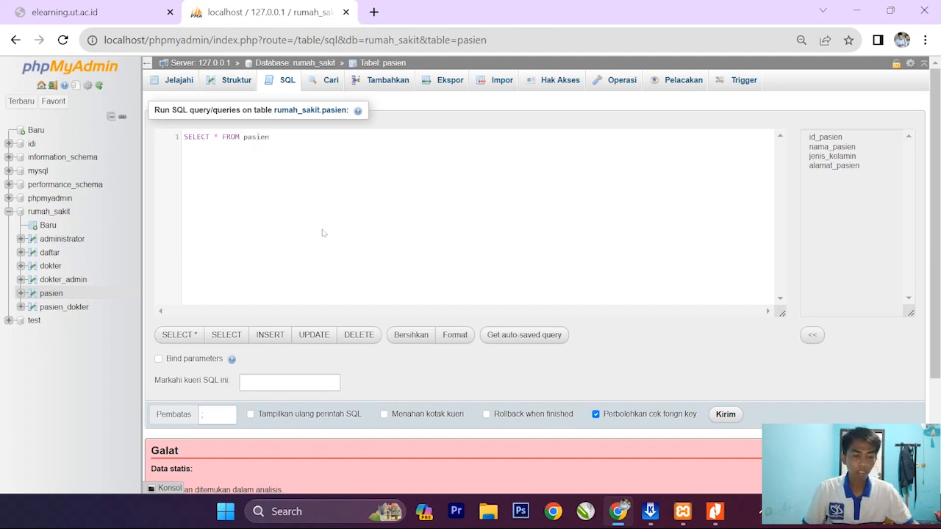
key(ctrl+Return)
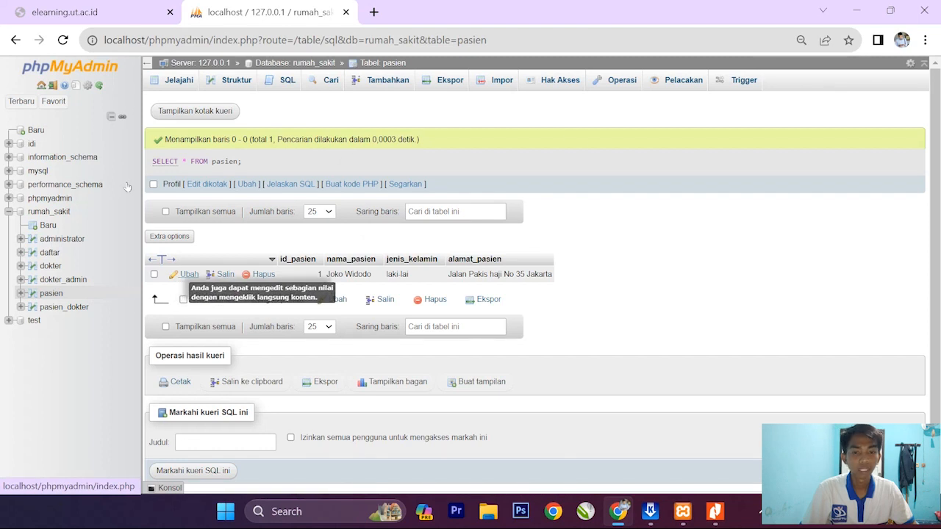
click(189, 274)
- Correct patient 1's jenis_kelamin from laki-lai to laki-laki, then view pasien's structure
click(438, 178)
key(BackSpace)
key(BackSpace)
key(BackSpace)
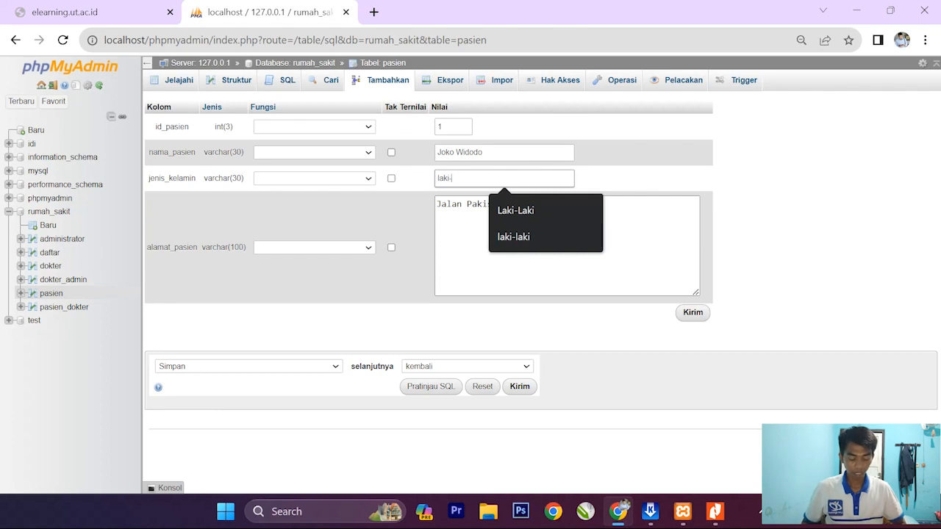
key(Return)
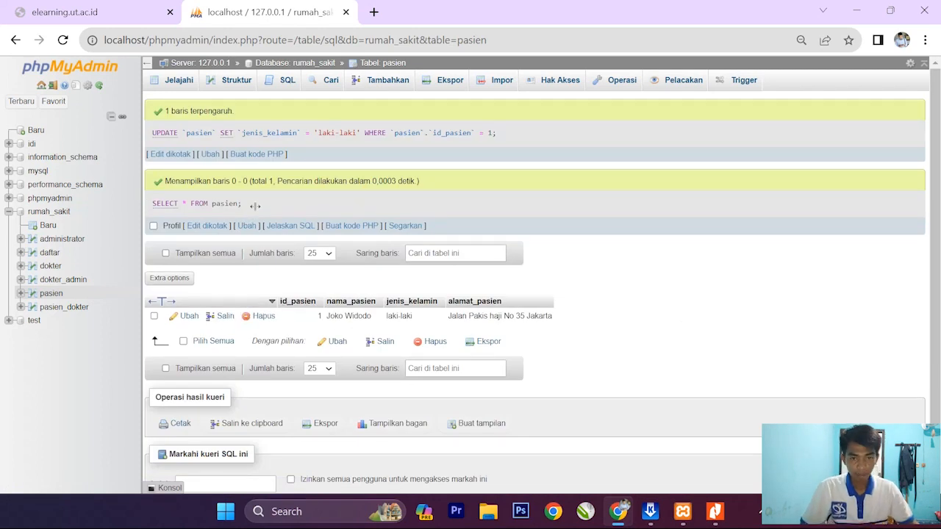
click(234, 80)
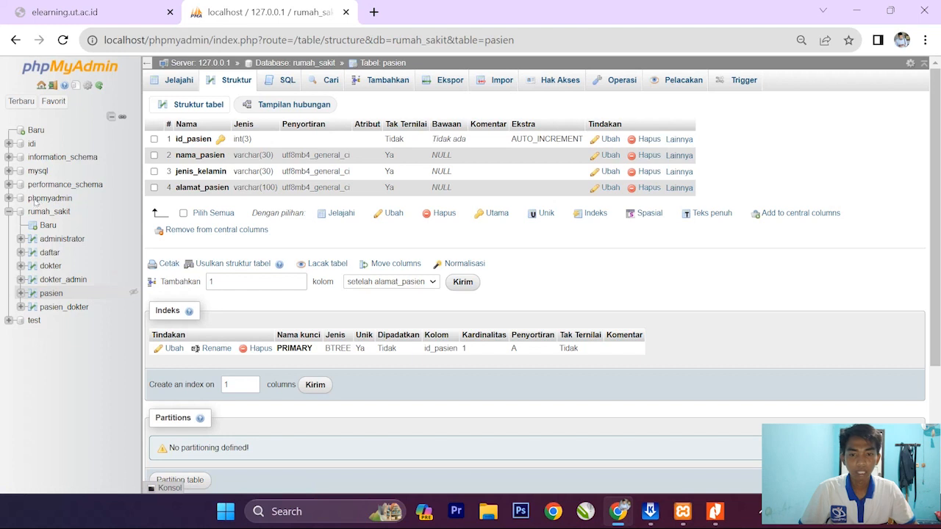
- Insert a second patient with id_pasien 2, a name, Laki-Laki and a street address
click(50, 293)
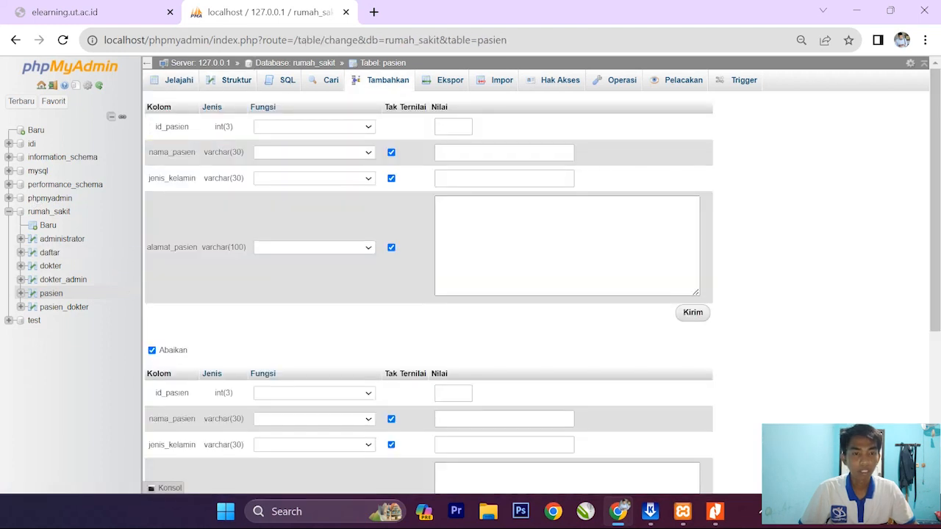
click(453, 127)
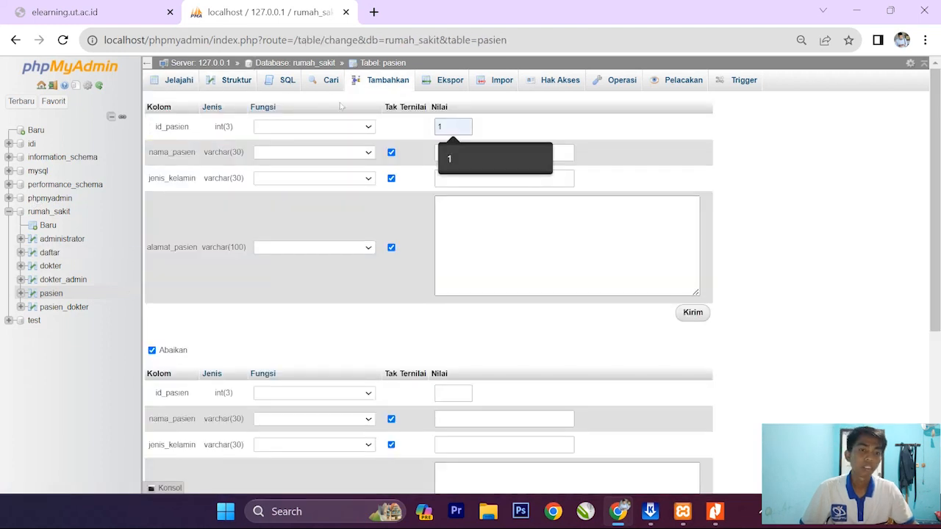
click(452, 126)
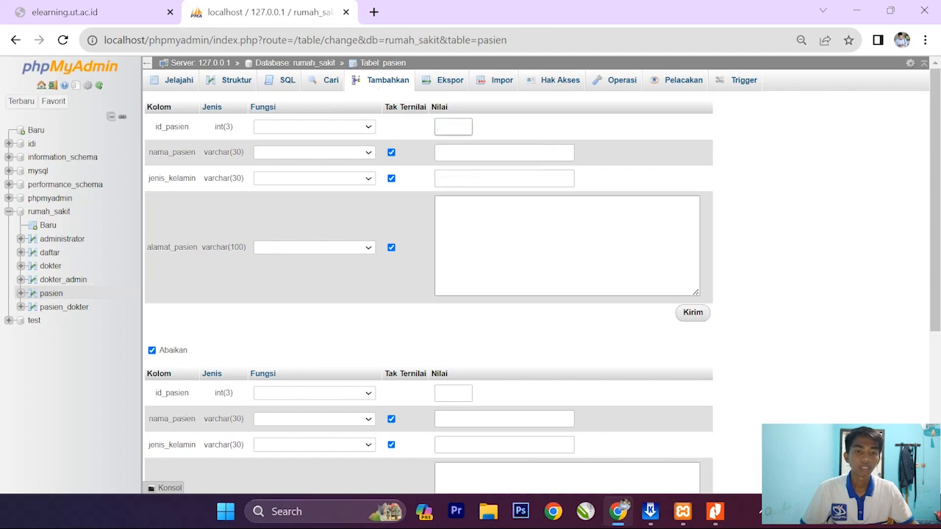
text(12)
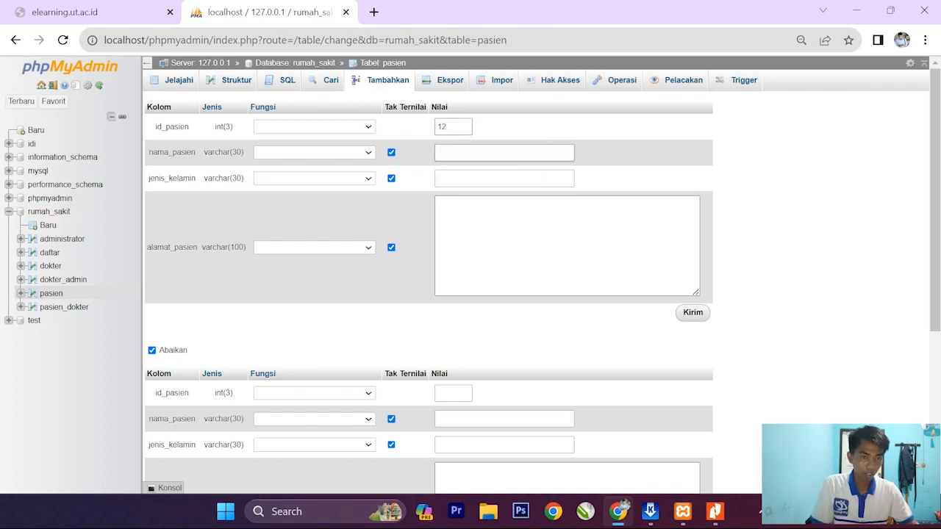
text(2)
key(Tab)
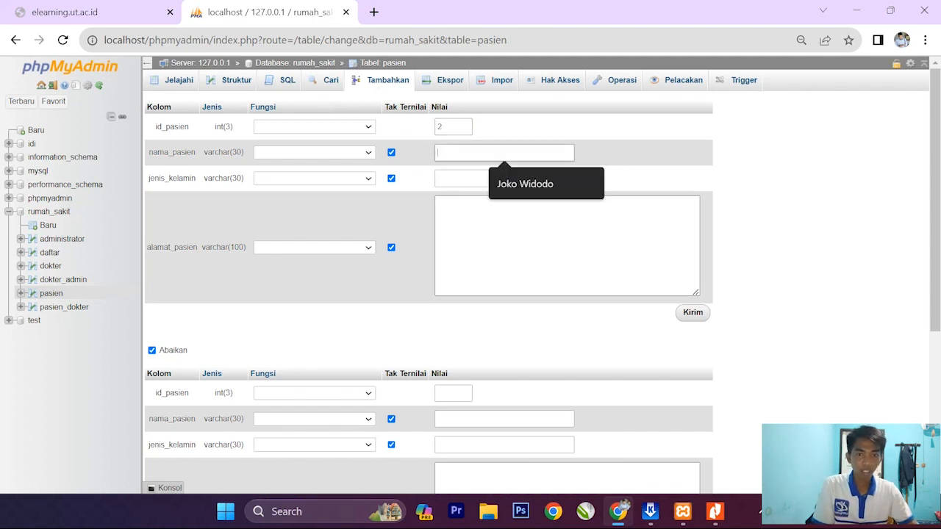
text(Idiansyah)
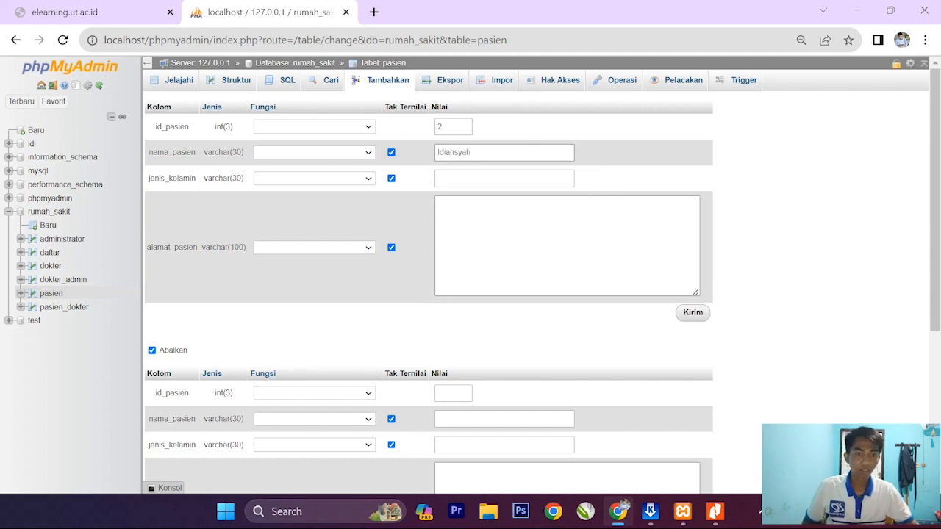
key(Tab)
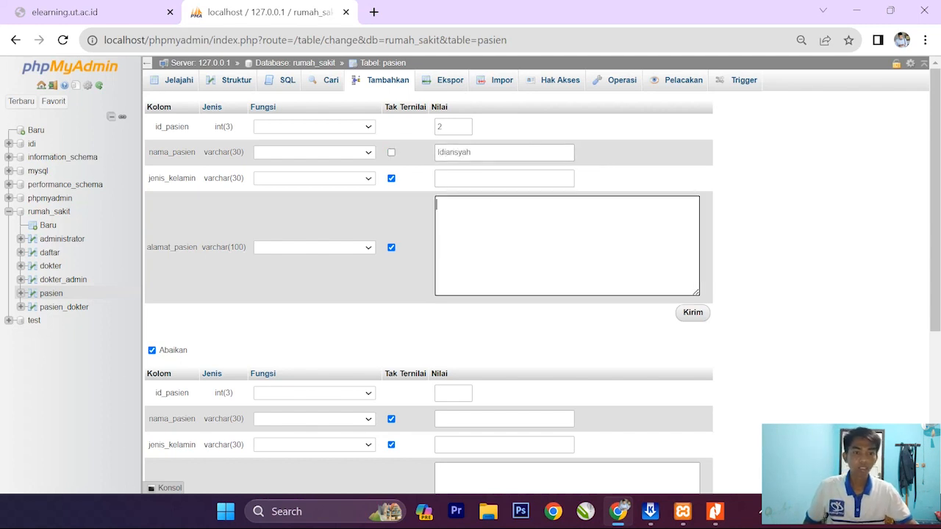
text(Laki)
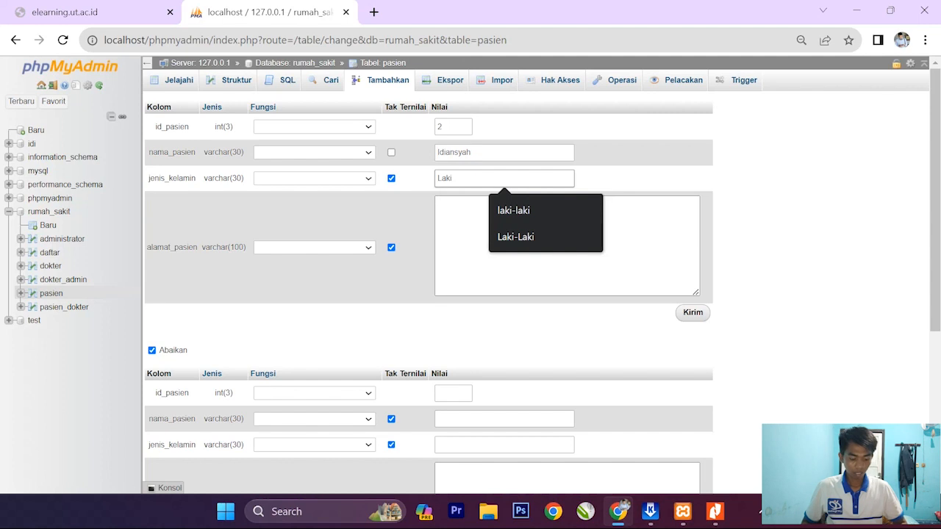
text(-)
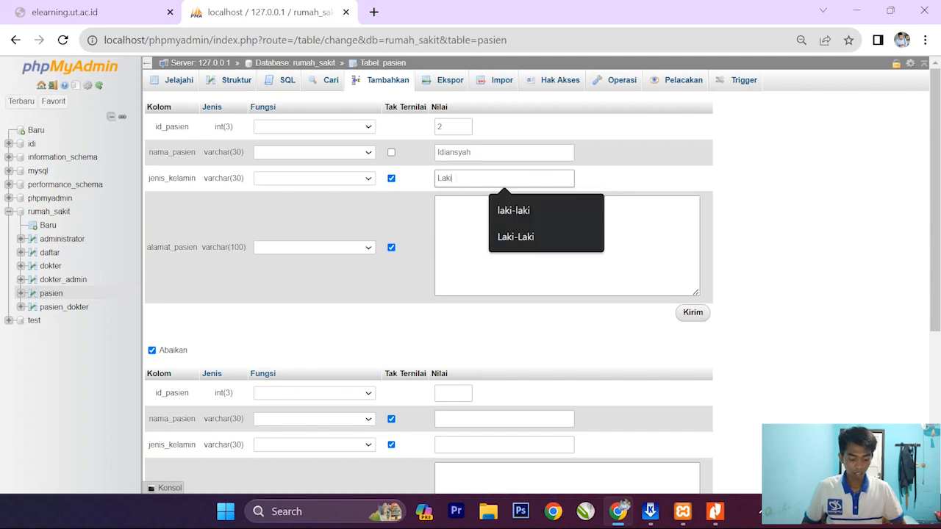
text(Laki)
key(Tab)
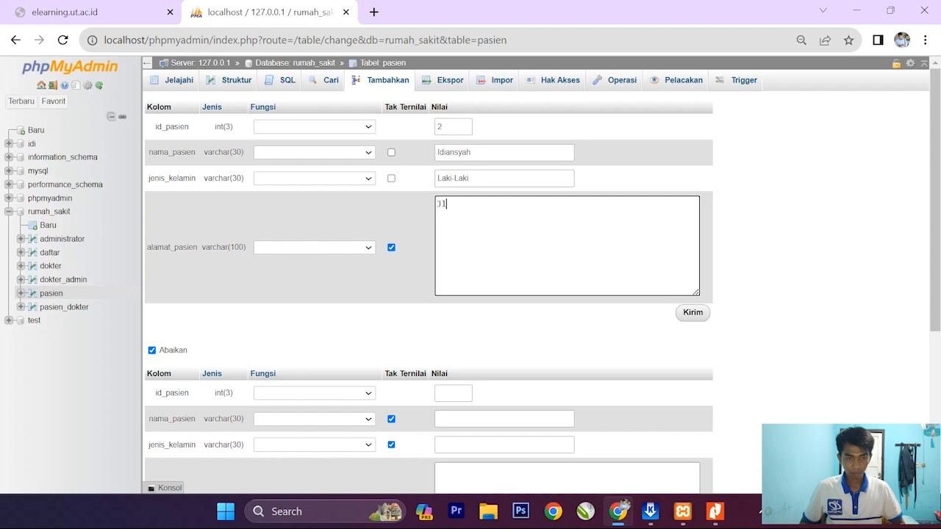
text(Jl. Ba)
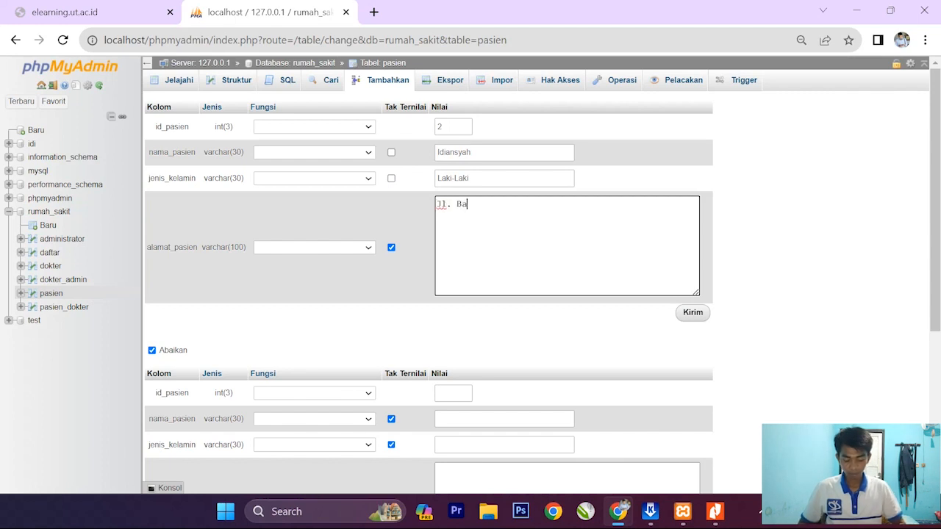
text(tu berlian g)
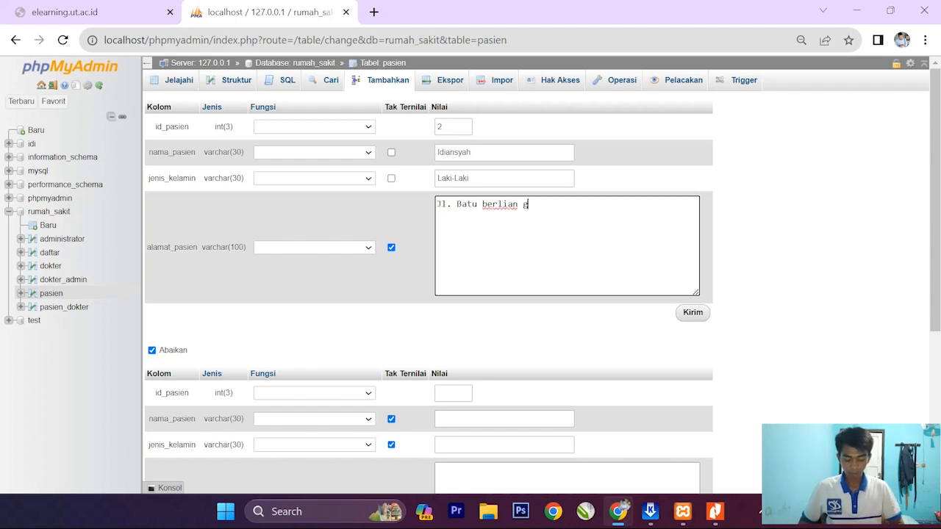
text(g. Damai)
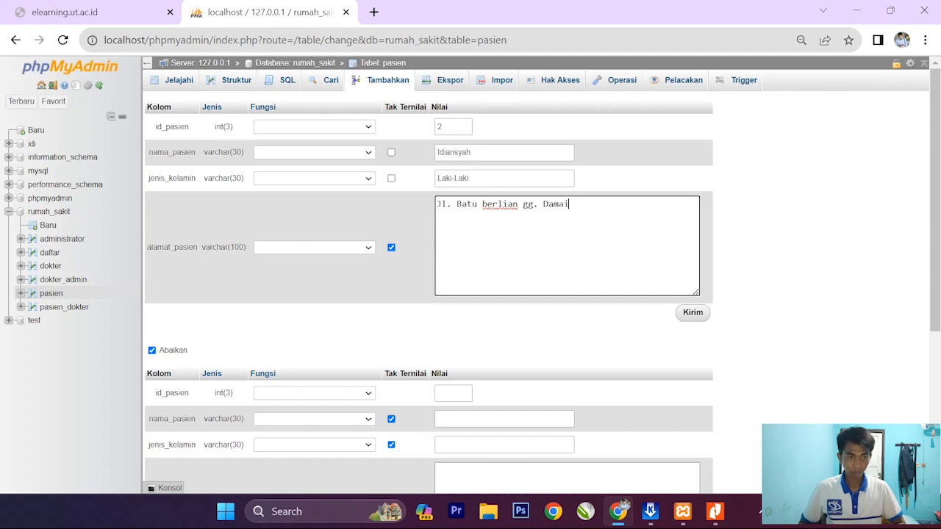
text( No 10)
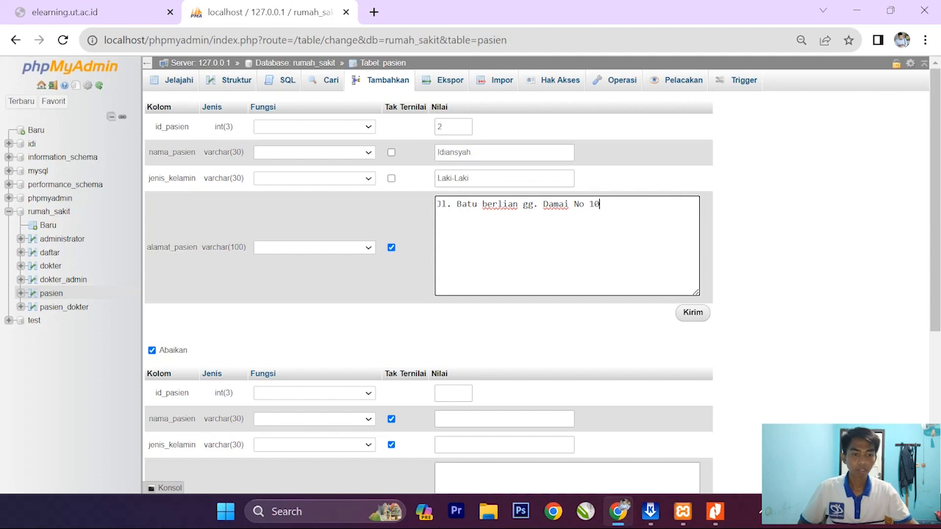
scroll(496, 215, down, 3)
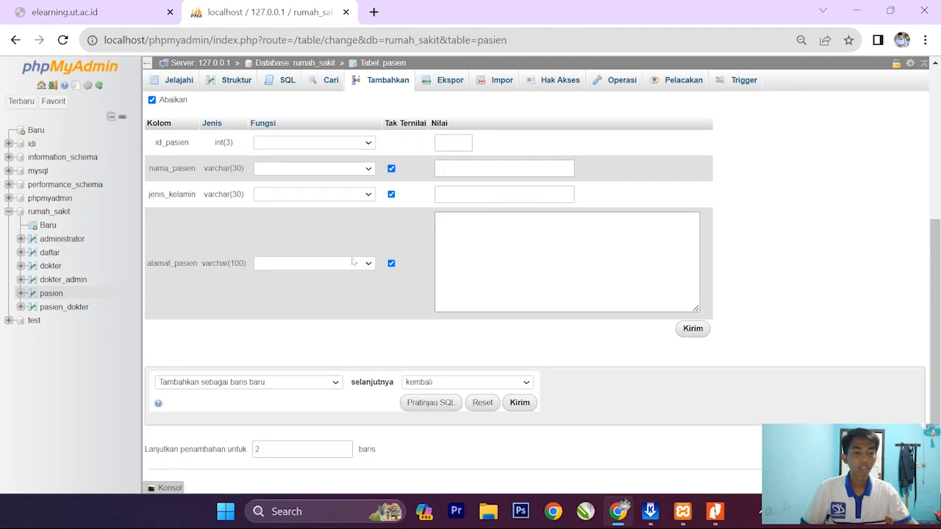
key(Return)
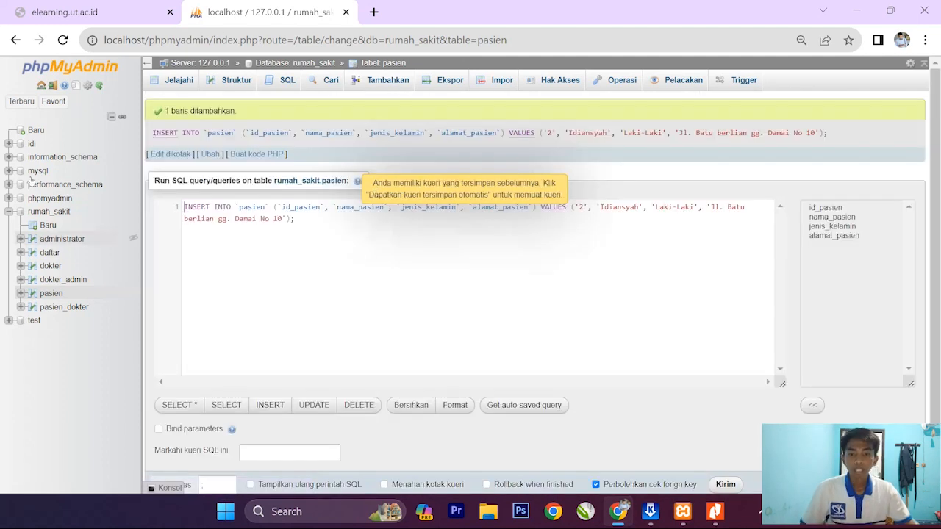
- Run SELECT * FROM pasien to list both patient rows, ids 1 and 2
click(282, 80)
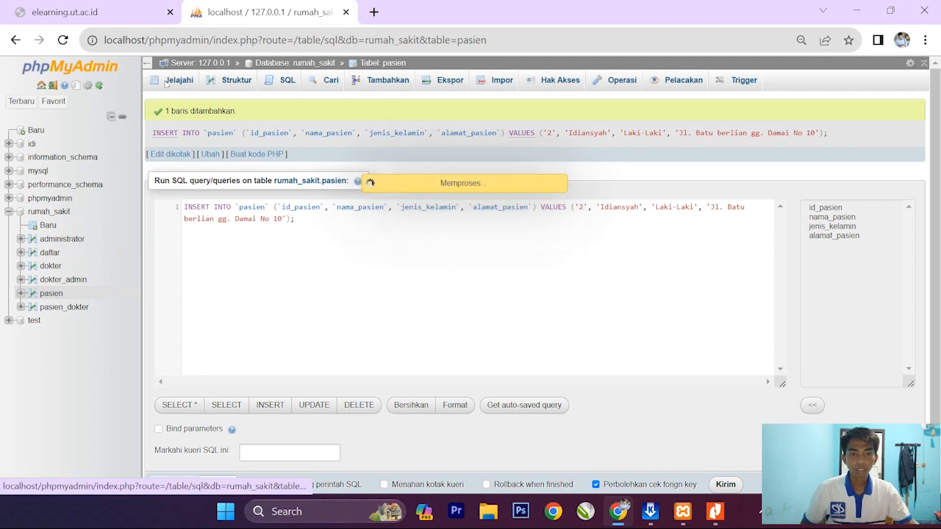
key(BackSpace)
key(BackSpace)
key(BackSpace)
key(BackSpace)
key(BackSpace)
key(BackSpace)
key(BackSpace)
key(BackSpace)
key(BackSpace)
key(BackSpace)
key(BackSpace)
key(BackSpace)
key(BackSpace)
key(BackSpace)
key(BackSpace)
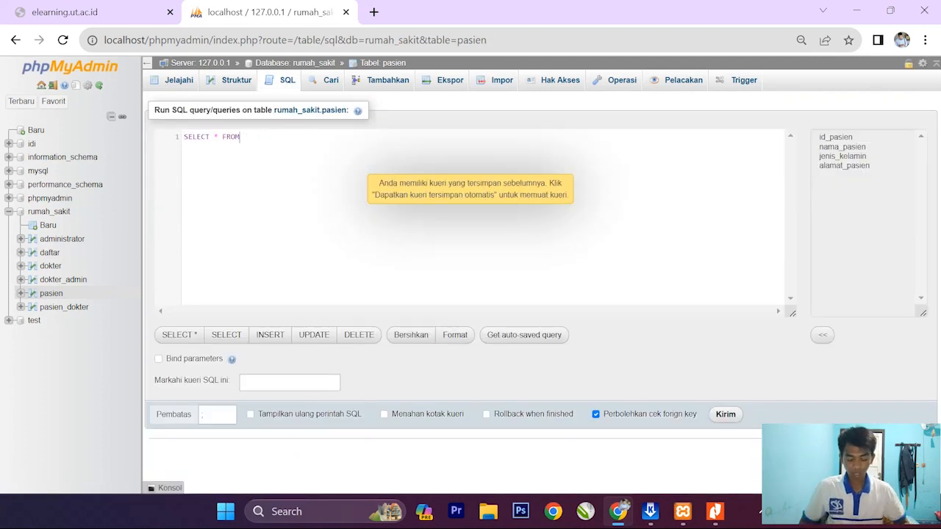
text(pasien)
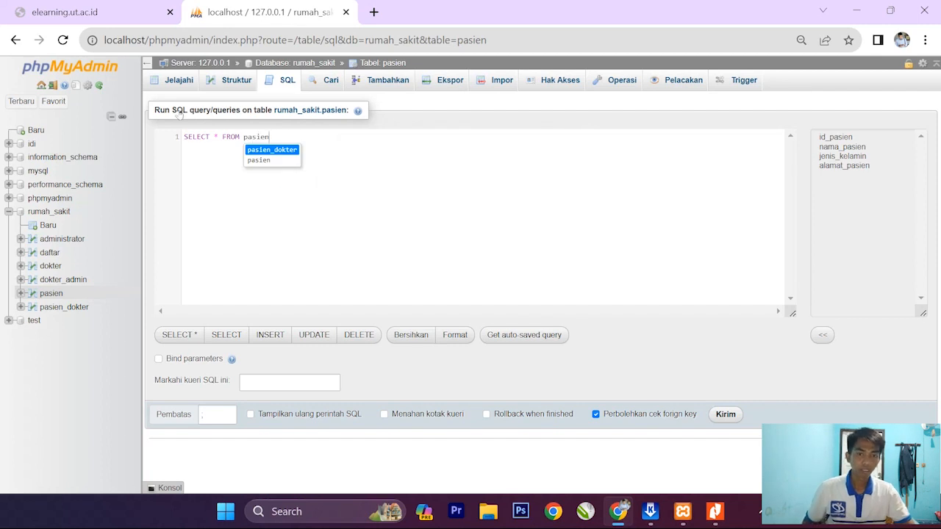
click(260, 160)
click(726, 414)
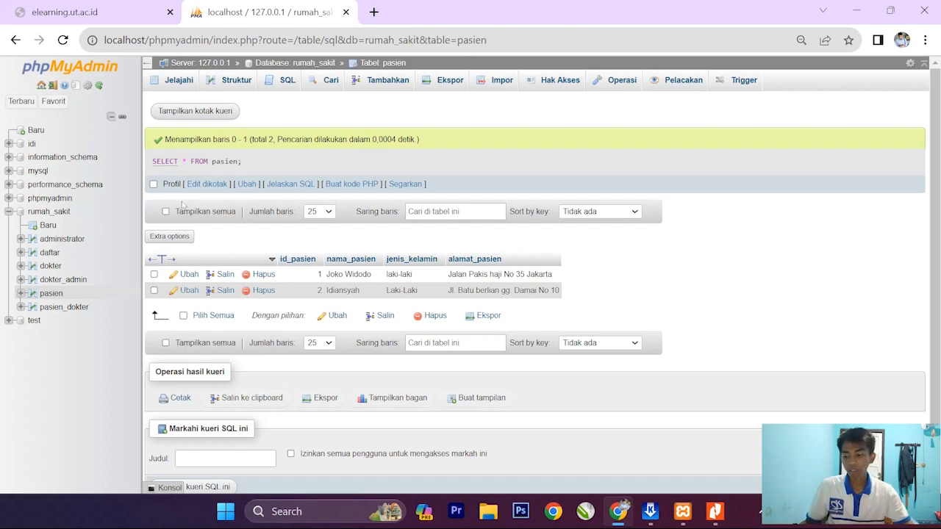
- Delete the id_pasien 2 row, confirm the deletion, and check the remaining result
click(261, 290)
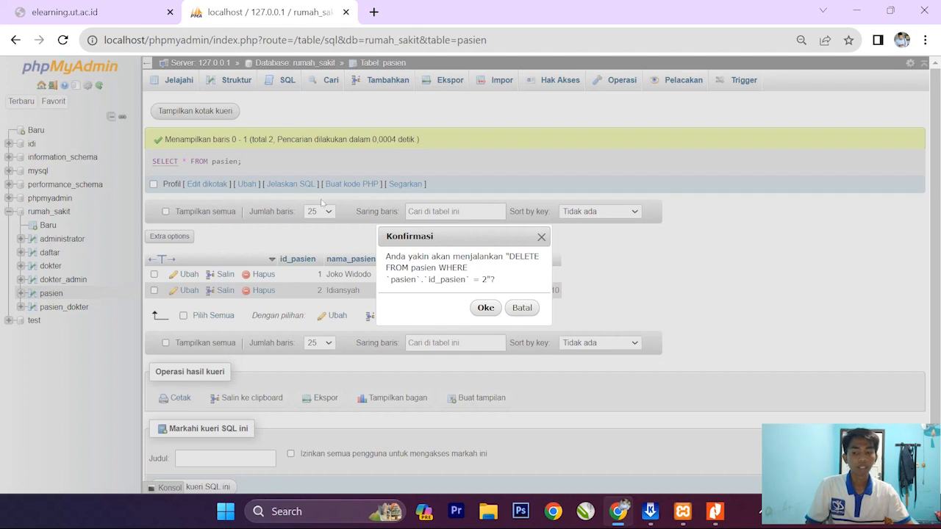
key(Return)
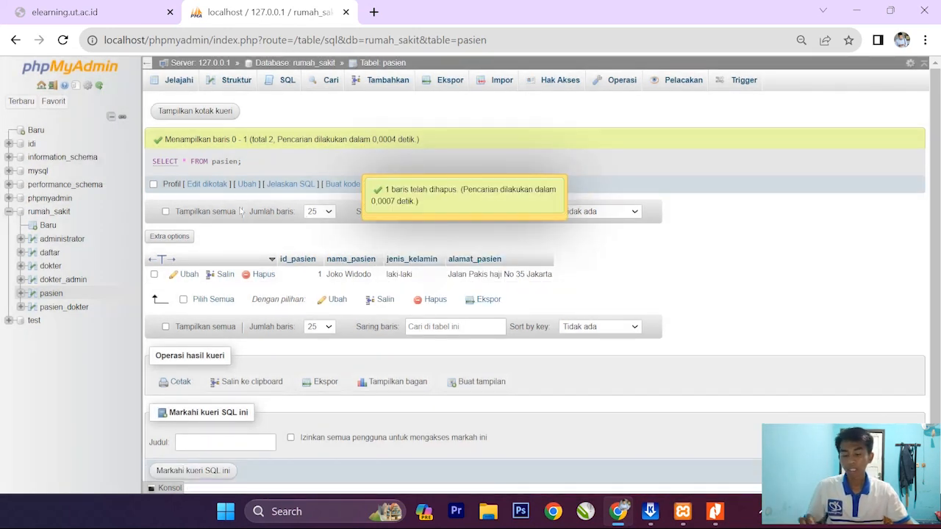
scroll(240, 211, down, 1)
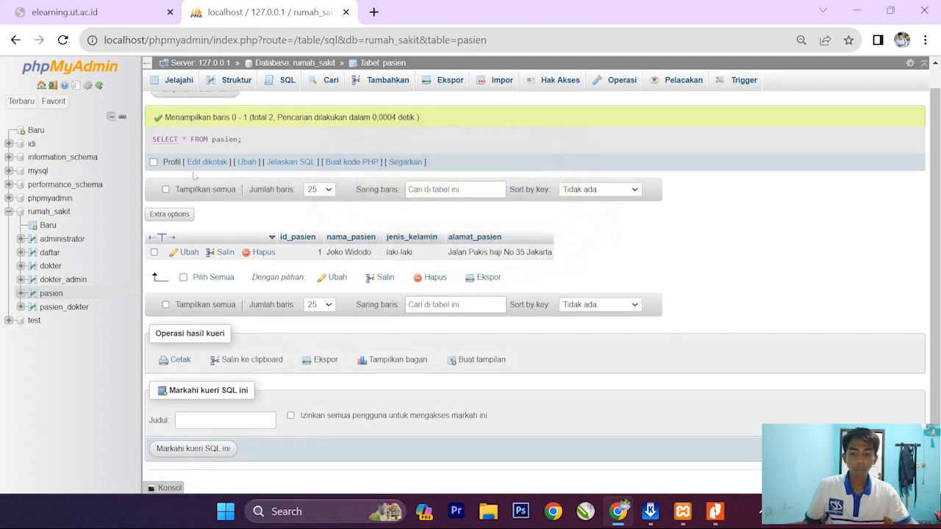
scroll(232, 167, up, 1)
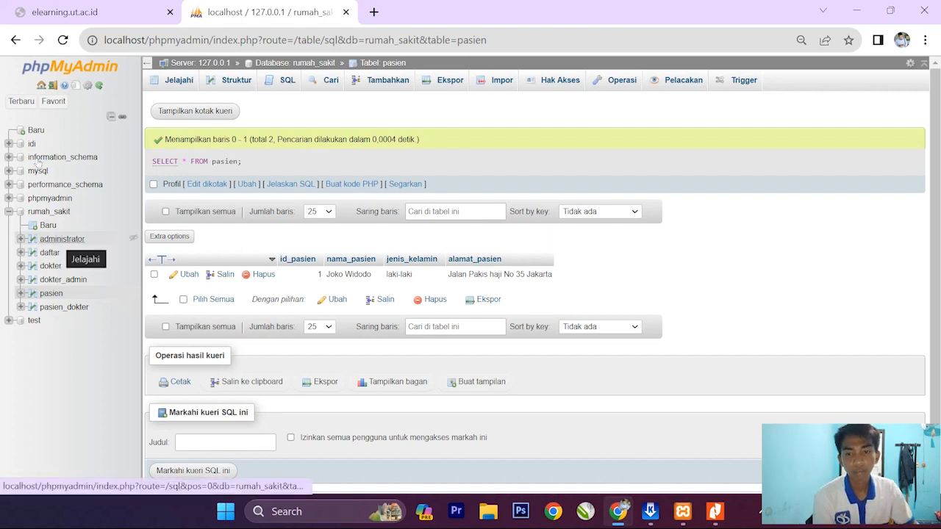
- In the rumah_sakit SQL editor, write and run SELECT * FROM with the wrong table name
click(48, 211)
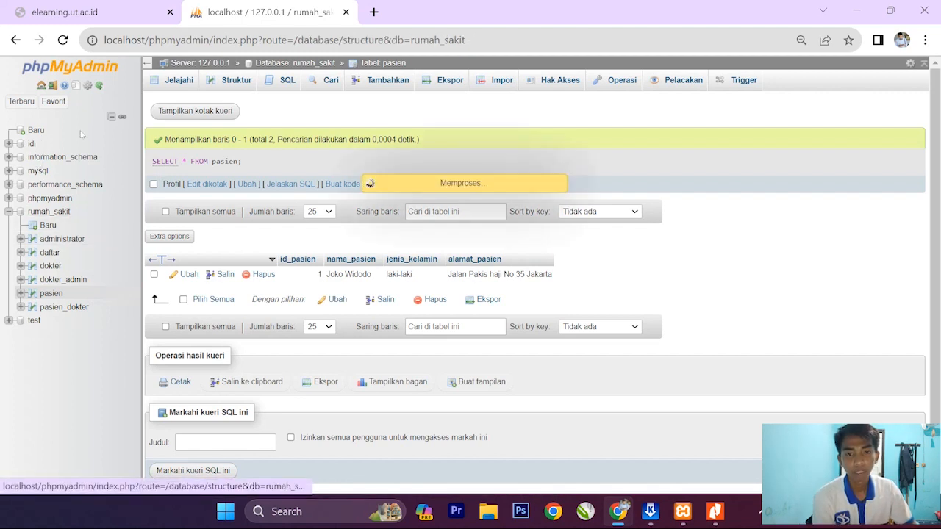
click(230, 79)
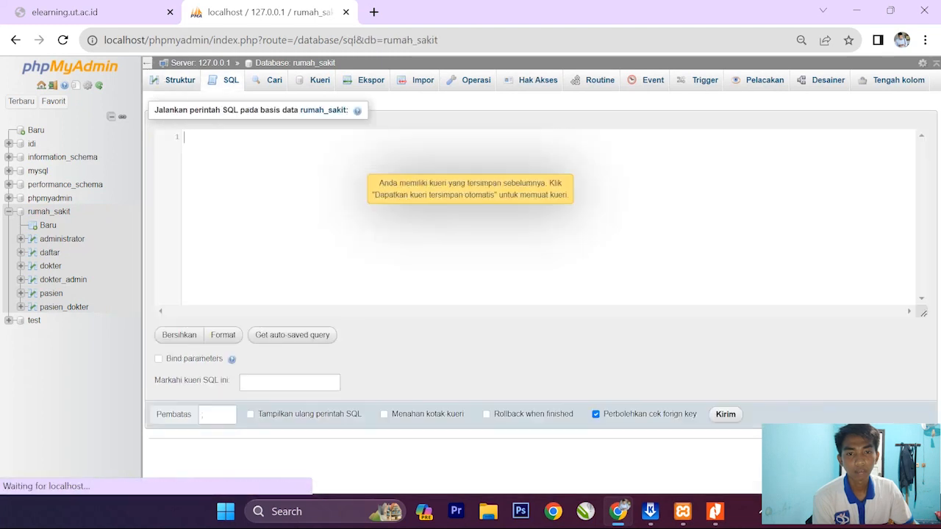
text(sele)
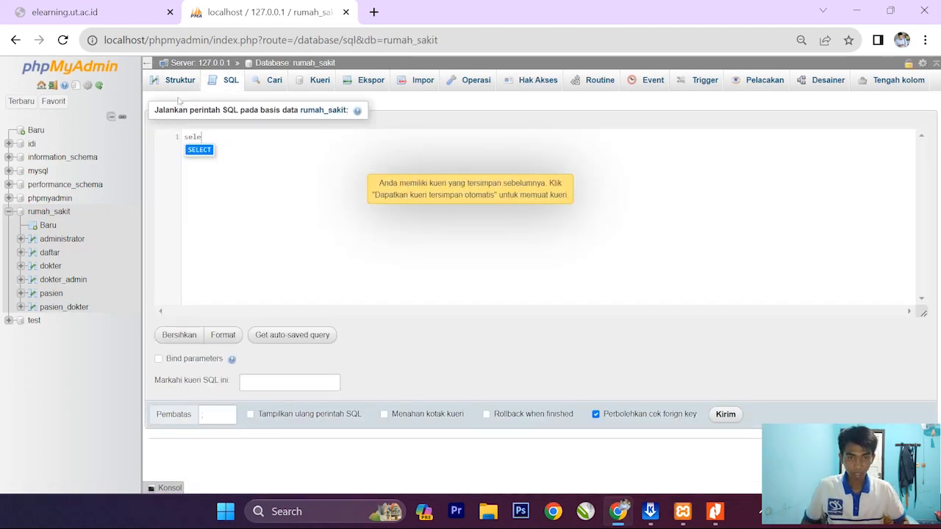
key(Return)
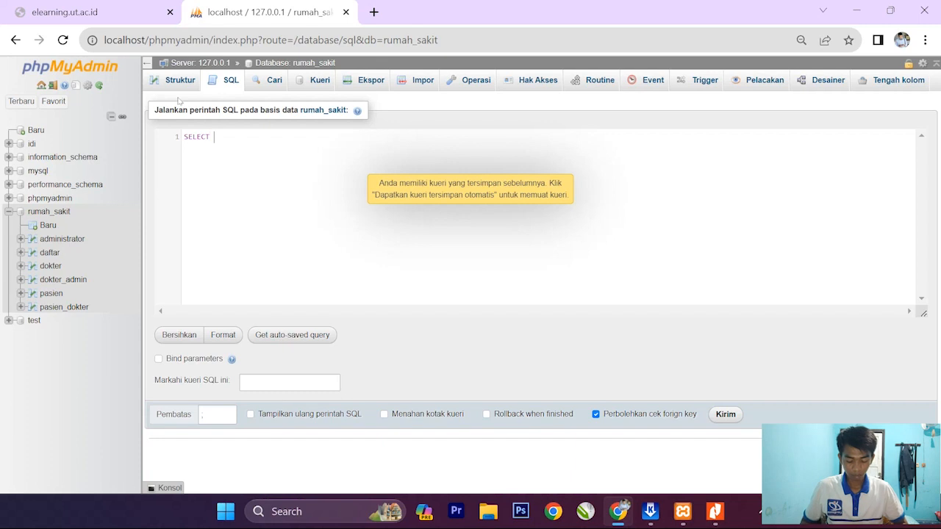
text(* f)
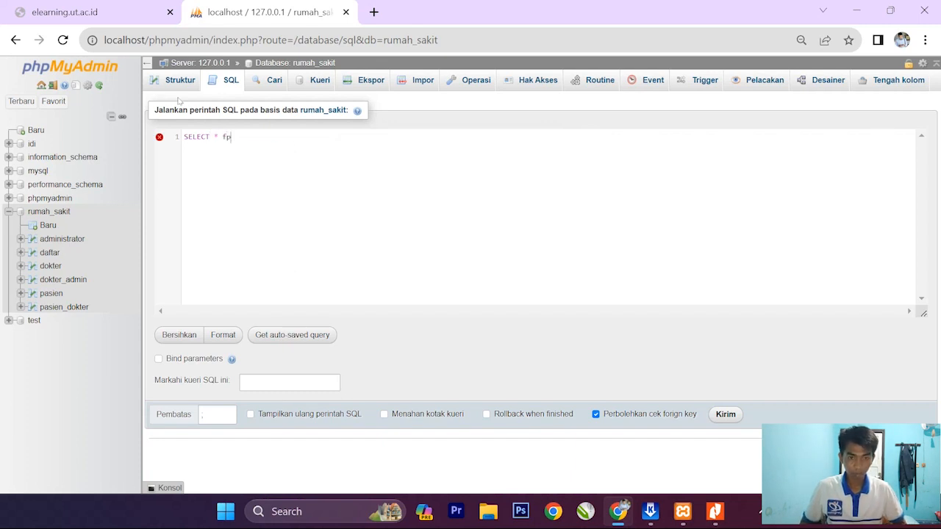
text(or)
key(Return)
key(BackSpace)
text(r)
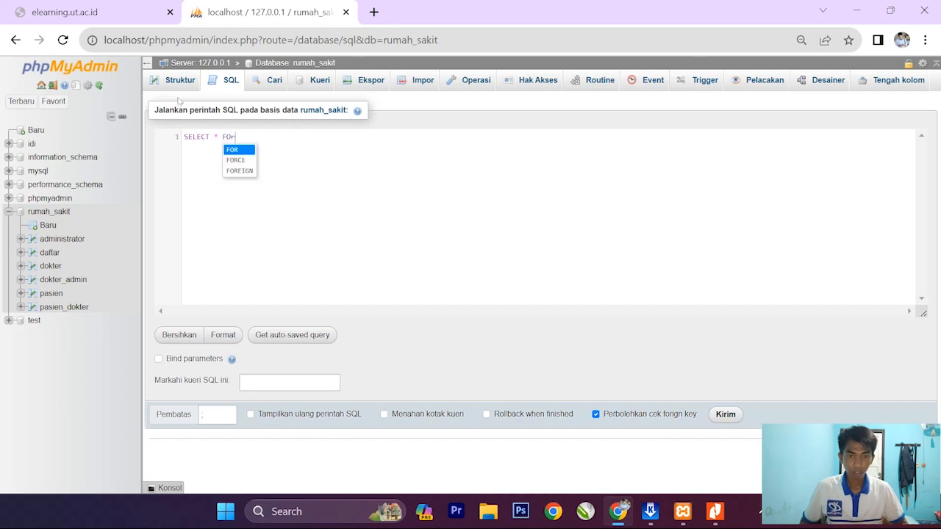
text(m)
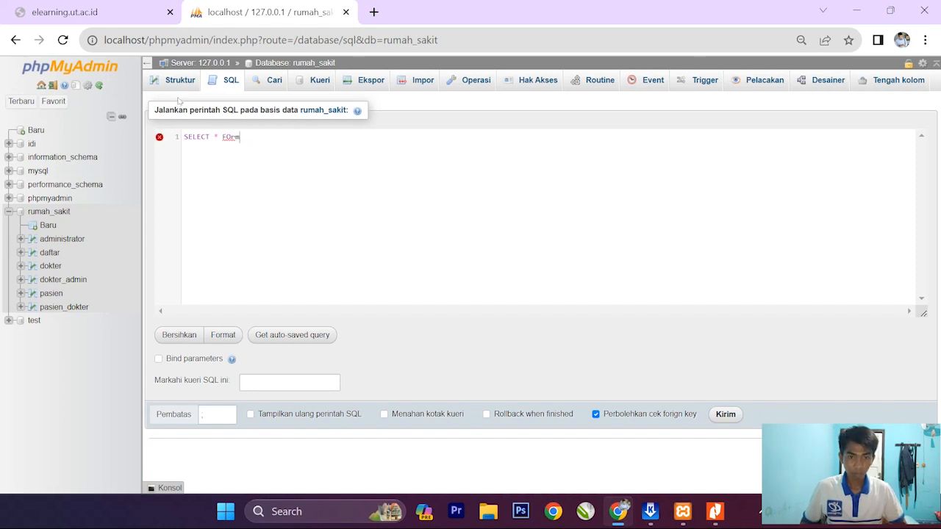
key(BackSpace)
key(BackSpace)
key(BackSpace)
key(Return)
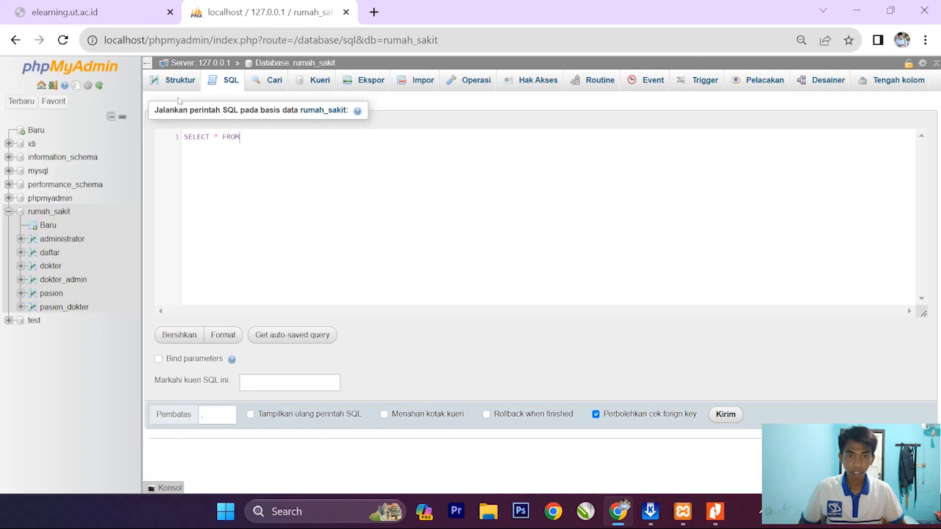
text(rumah_sakit)
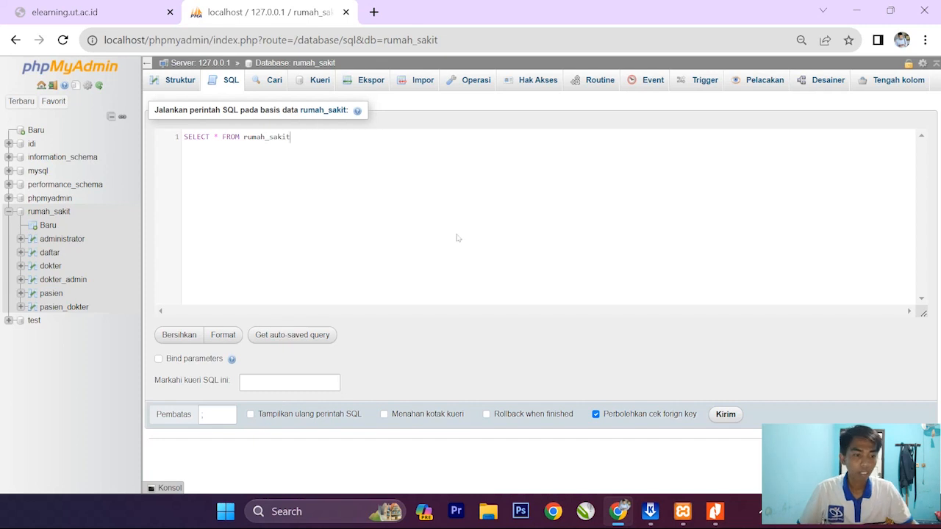
key(ctrl+Return)
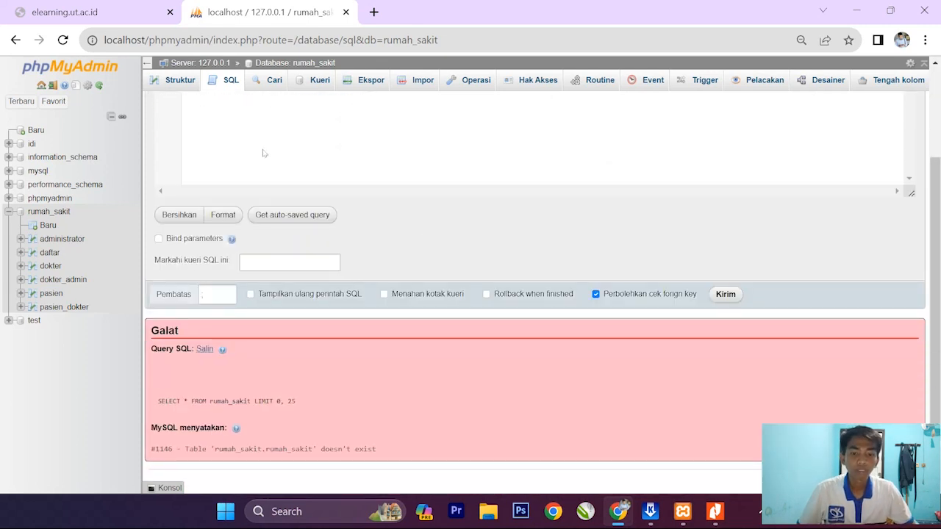
- Correct the query to SELECT * FROM pasien, run it, then open the dokter insert form
scroll(217, 123, up, 2)
key(BackSpace)
key(BackSpace)
key(BackSpace)
key(BackSpace)
key(BackSpace)
key(BackSpace)
key(BackSpace)
key(BackSpace)
key(BackSpace)
text(pas)
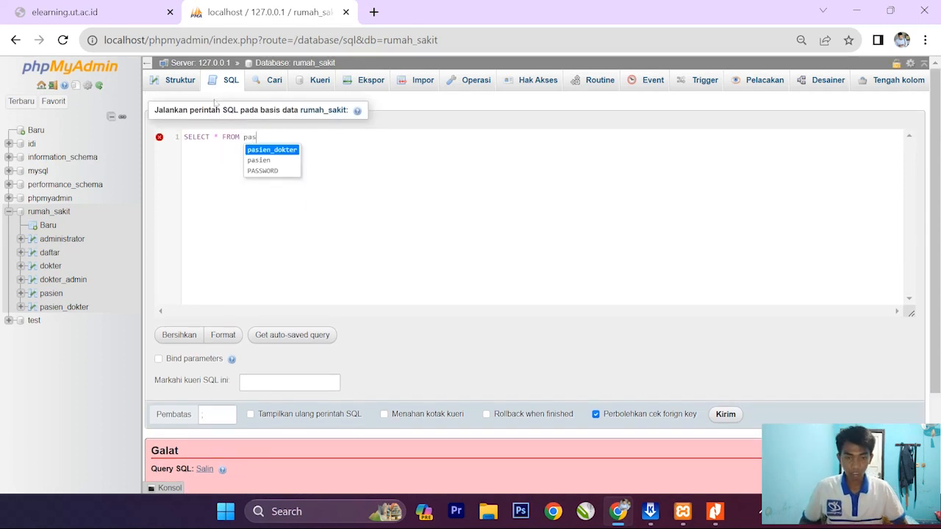
text(ien)
key(Escape)
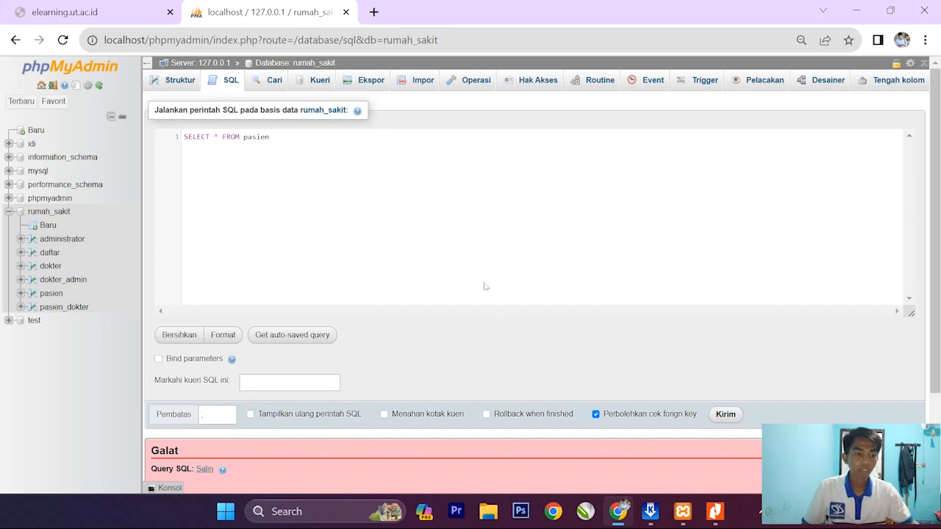
key(ctrl+Return)
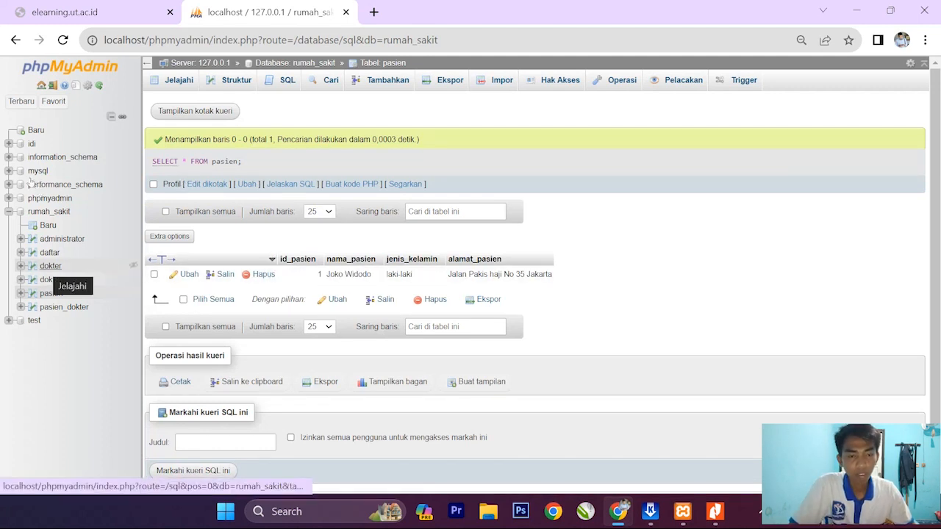
click(32, 265)
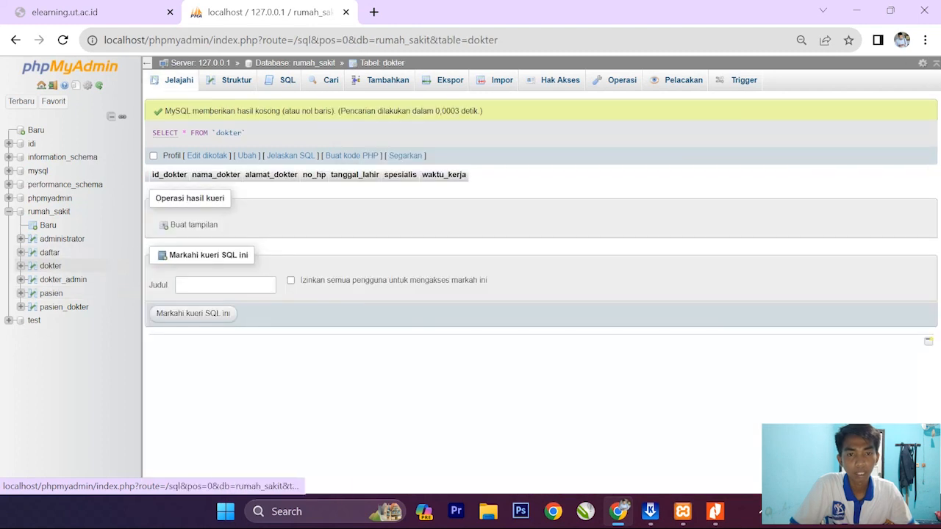
click(383, 79)
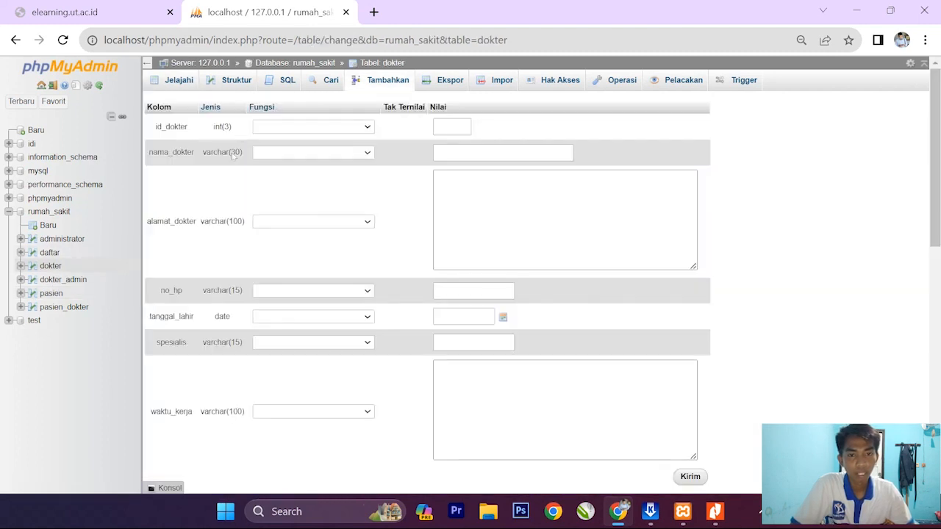
- Enter the doctor's name, address and phone number in the dokter insert form
key(Tab)
text(Dian)
key(Tab)
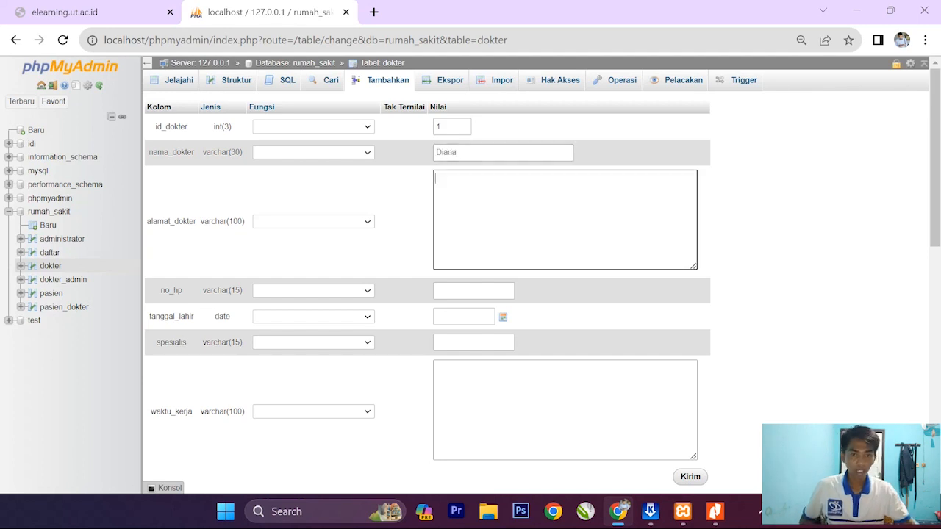
text(Jl. batu Akin)
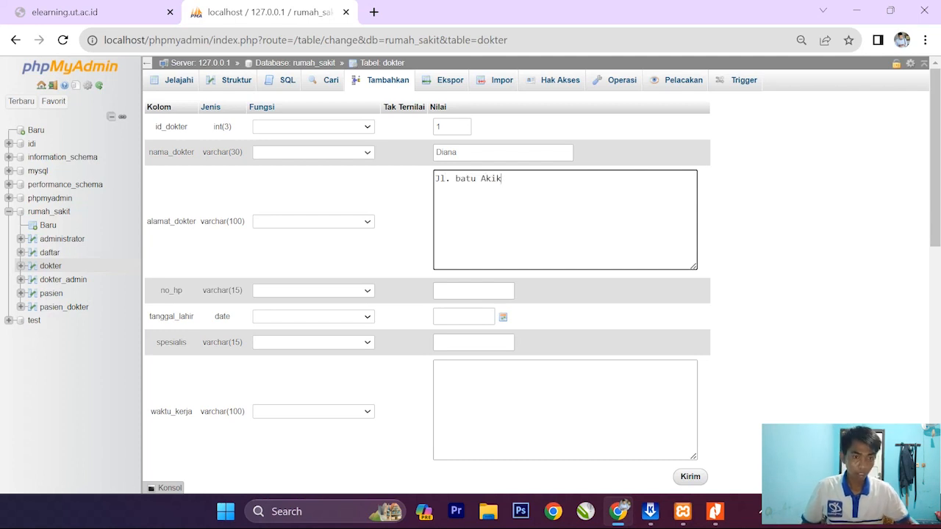
click(473, 290)
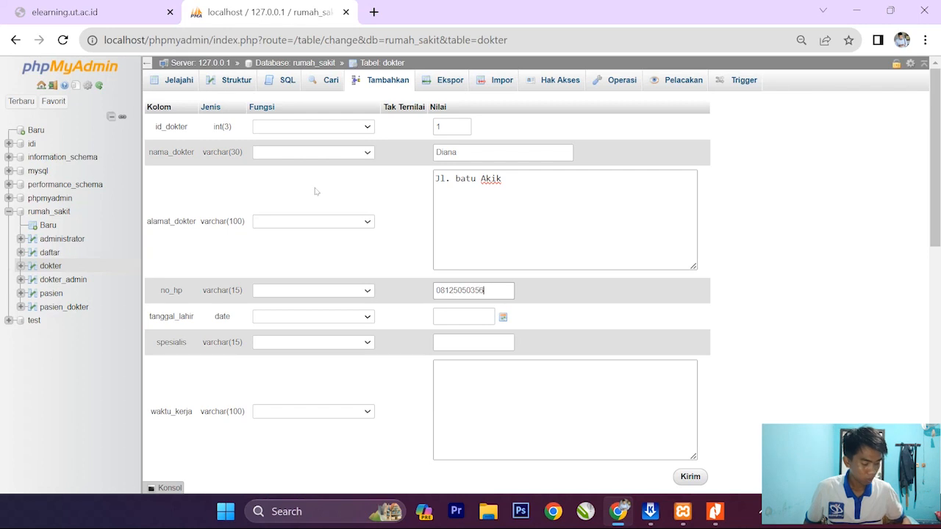
key(Tab)
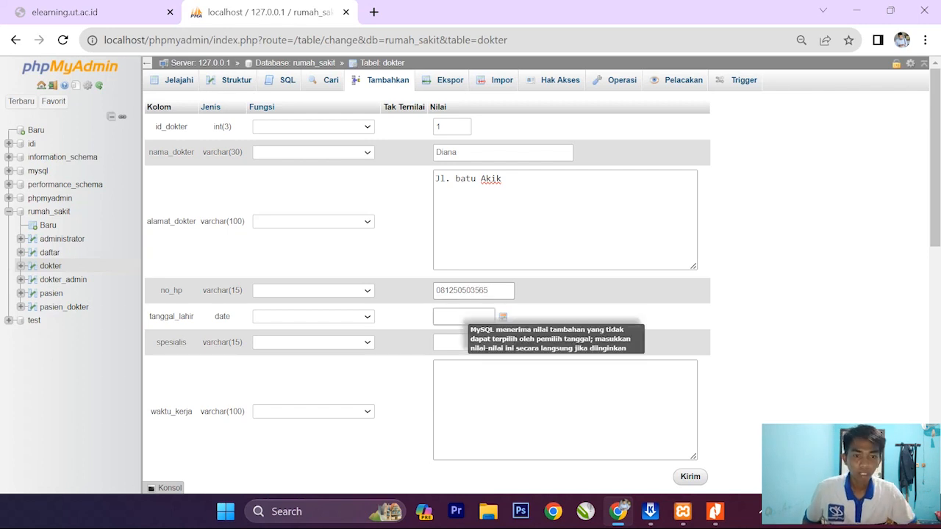
- Set tanggal_lahir to 2023-11-01 using the calendar date picker
click(503, 318)
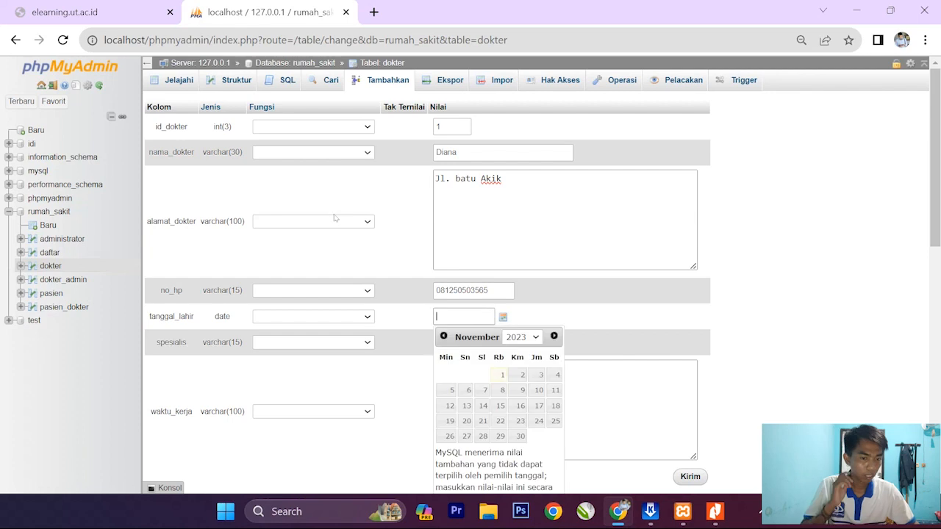
click(500, 375)
click(535, 337)
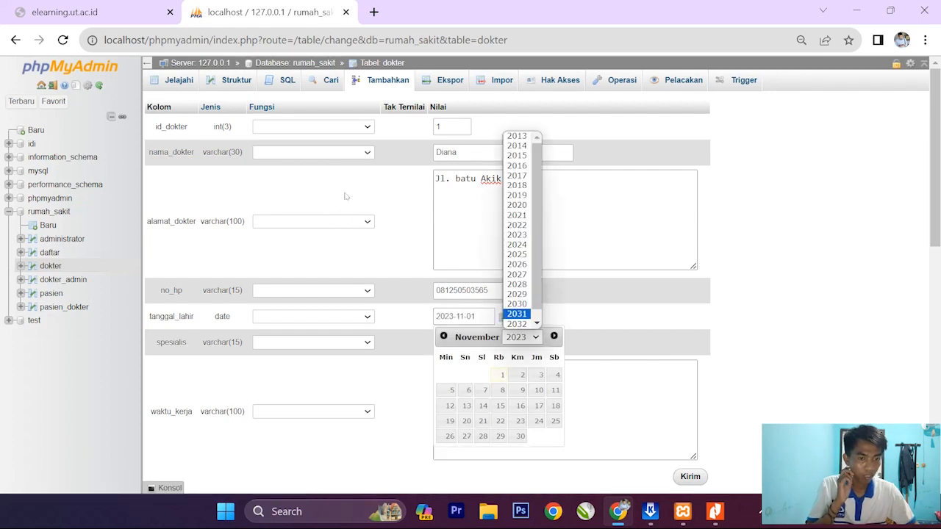
click(517, 155)
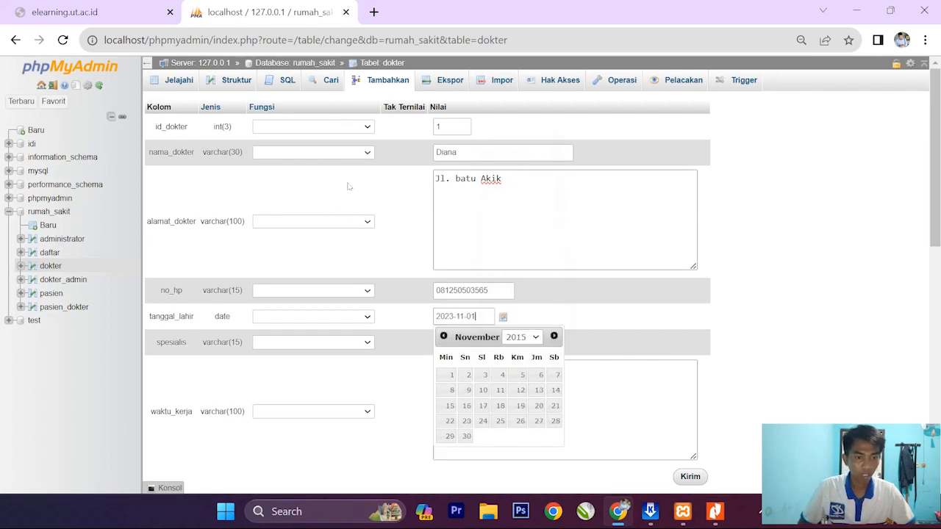
click(405, 220)
- Fill spesialis with Jantung and waktu_kerja with 16.00 s/d 21.00
click(474, 342)
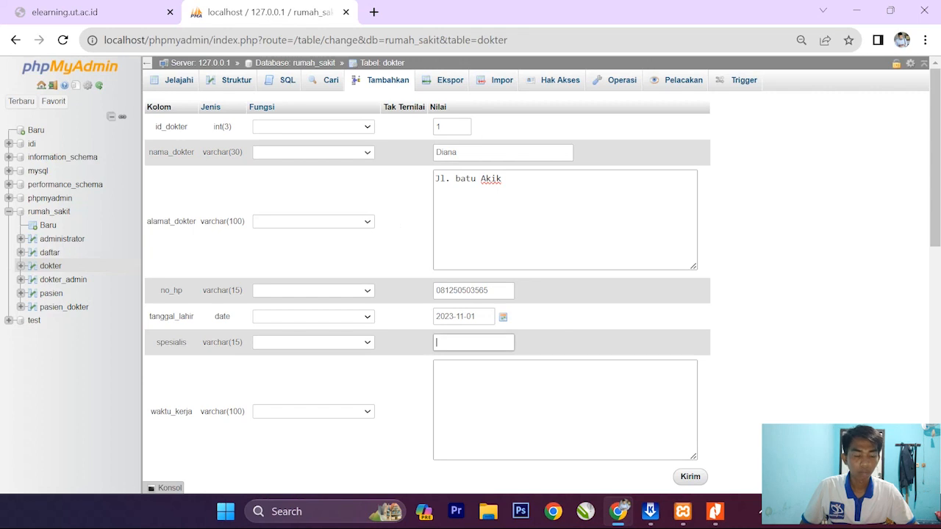
text(Jan)
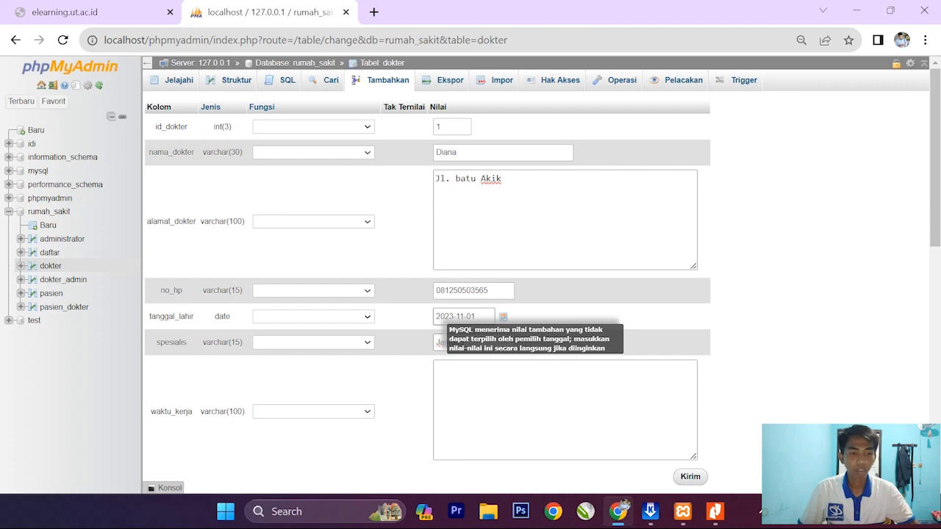
click(465, 343)
click(500, 390)
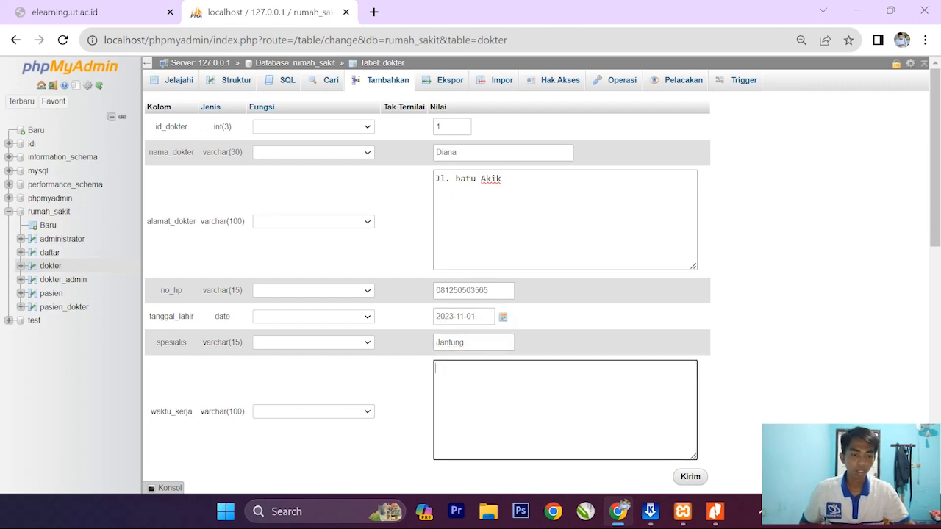
scroll(330, 247, down, 2)
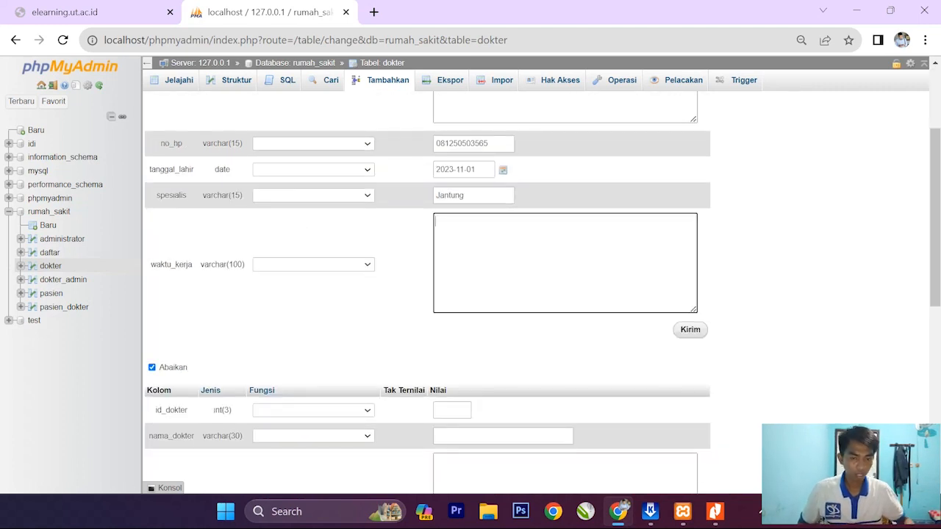
text(jam)
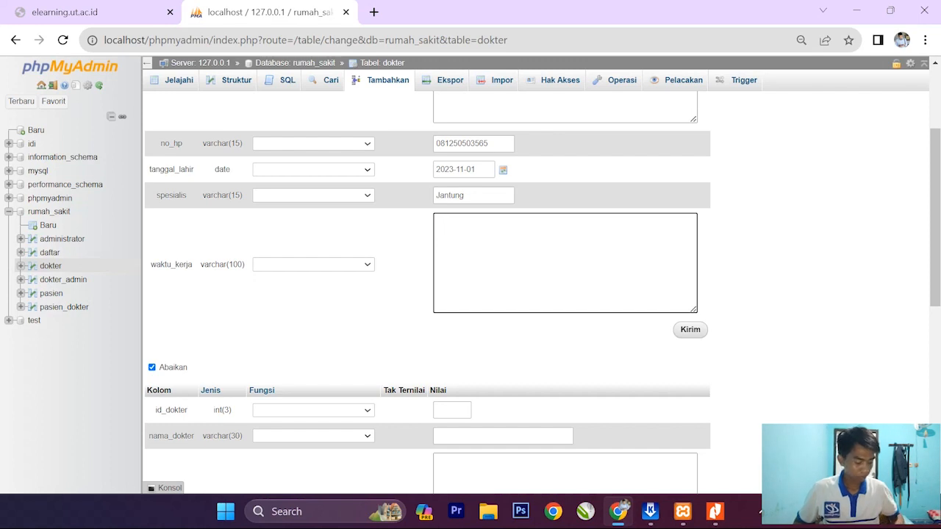
text(16.00)
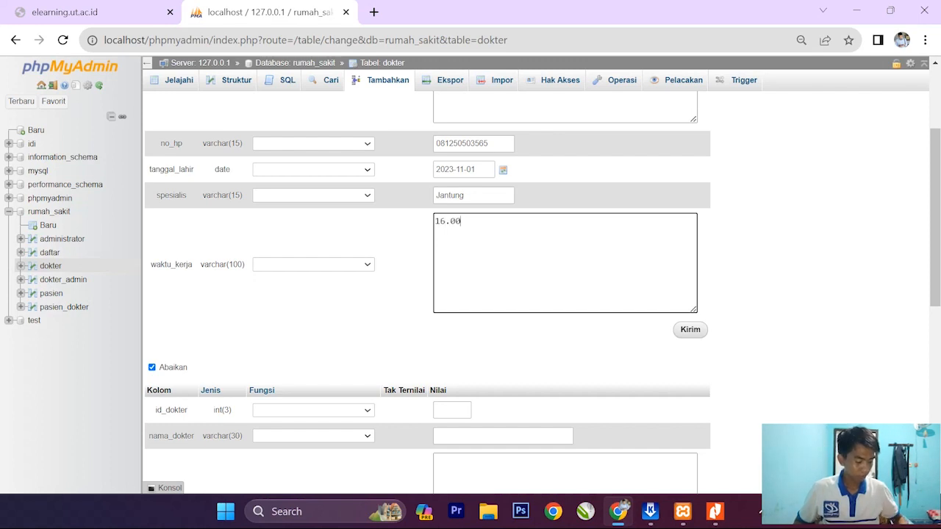
text( s/d 21)
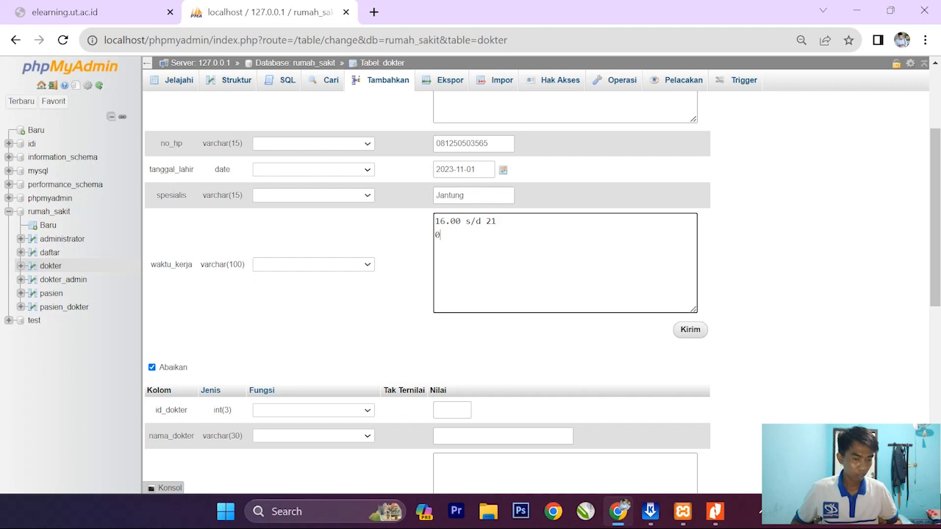
text(.000)
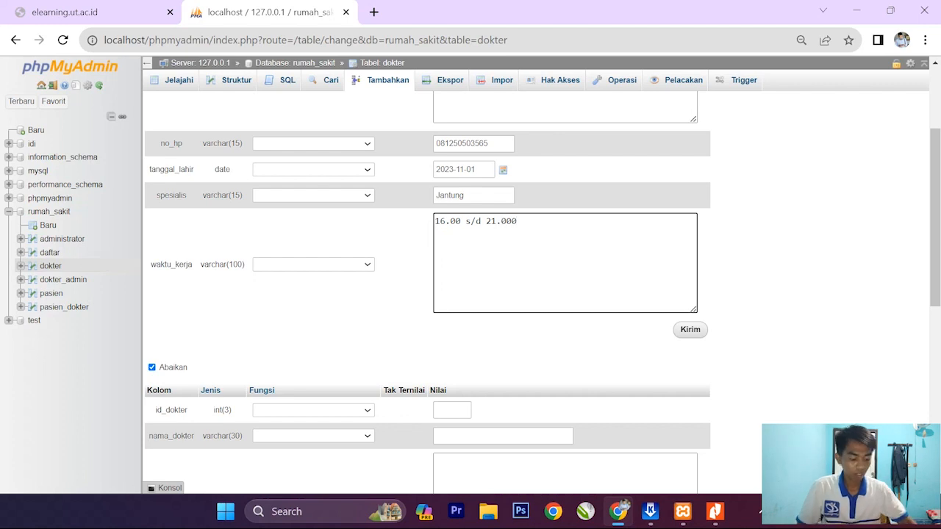
scroll(411, 195, down, 6)
scroll(411, 195, up, 5)
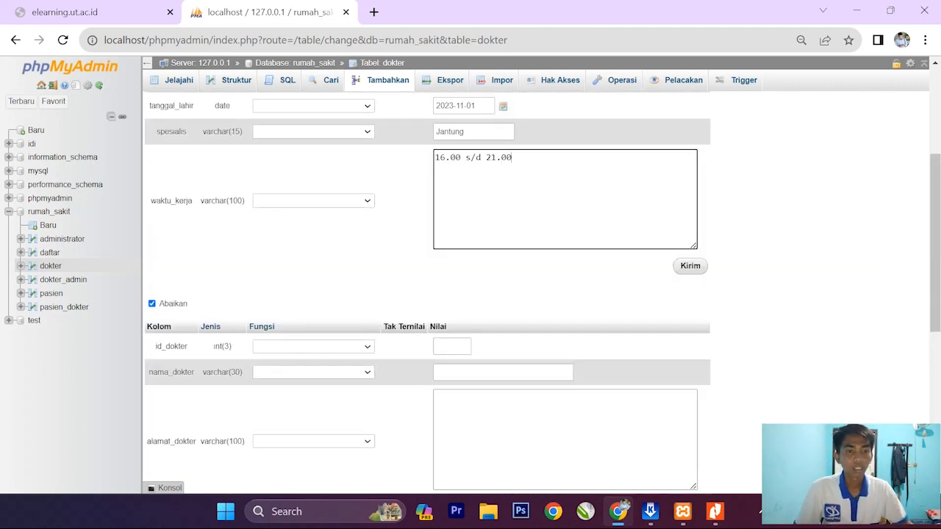
scroll(448, 202, down, 6)
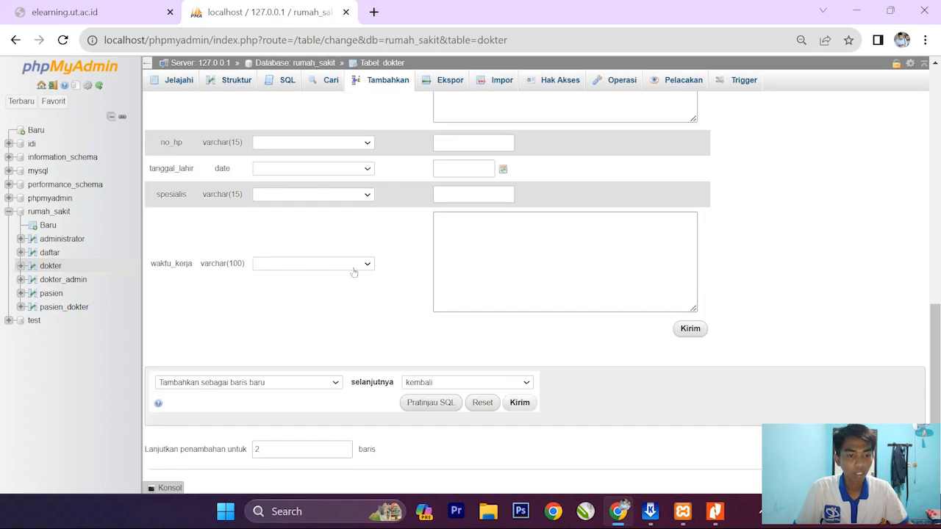
- Insert the doctor row with Kirim, then run SELECT * FROM dokter to list it
click(520, 402)
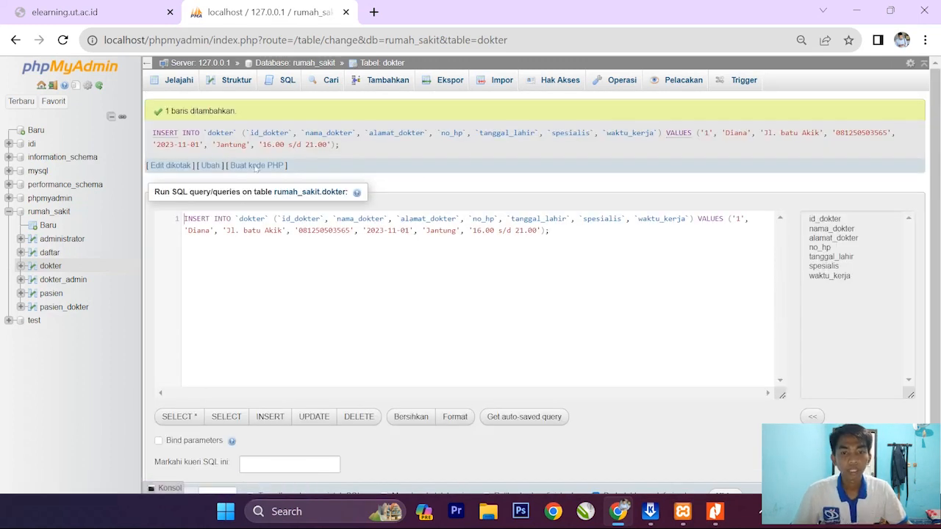
click(48, 266)
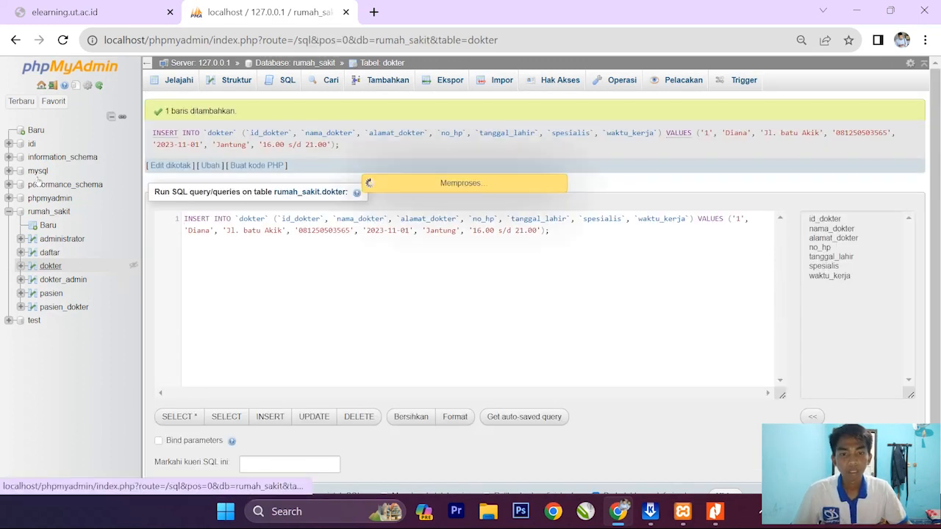
click(176, 80)
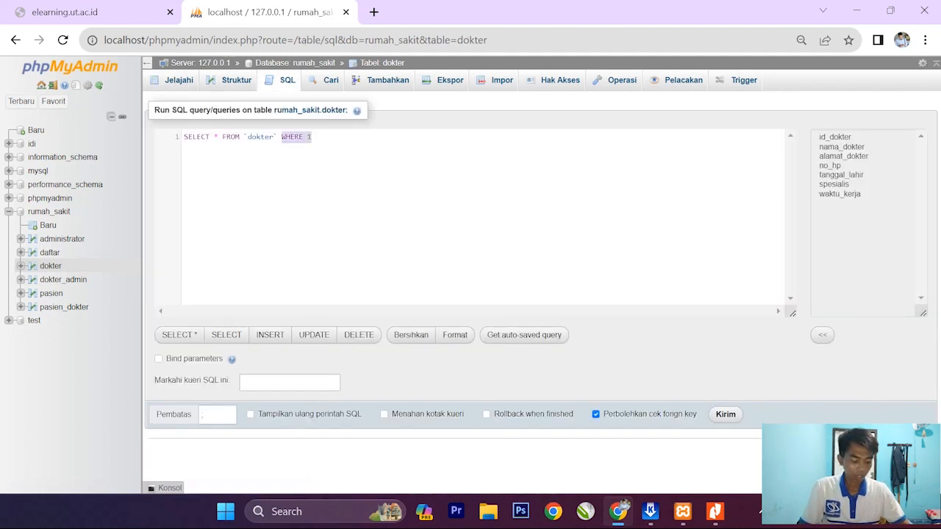
key(BackSpace)
key(BackSpace)
key(End)
key(ctrl+Return)
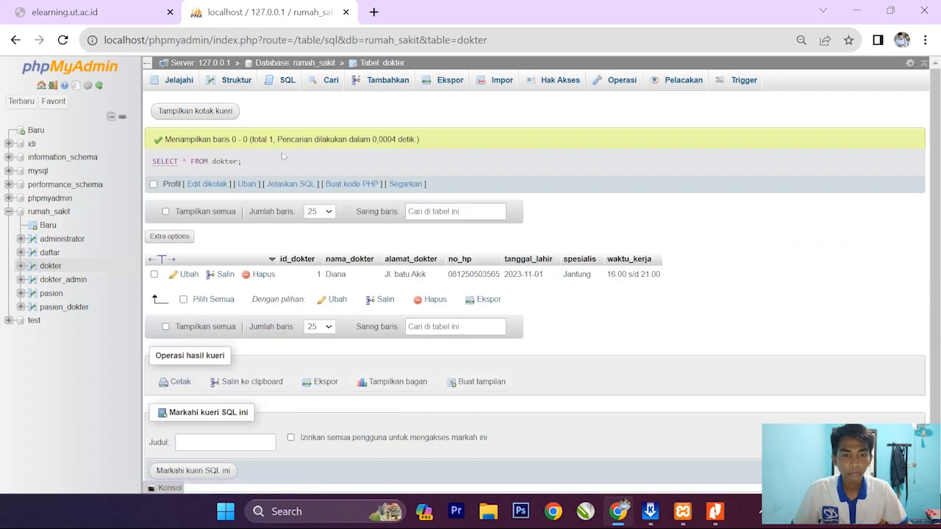